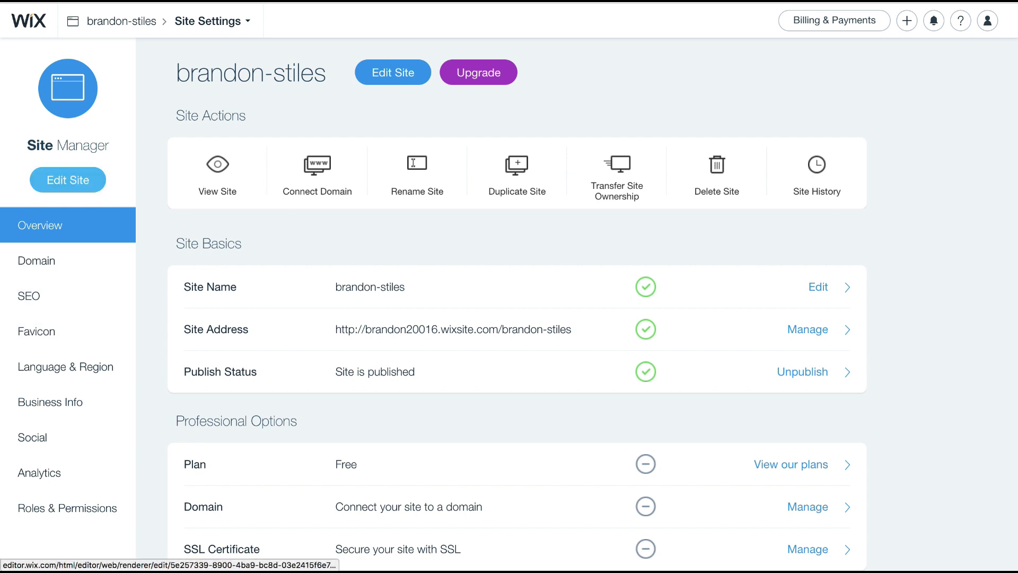
# Open the site in the website editor
pyautogui.click(68, 180)
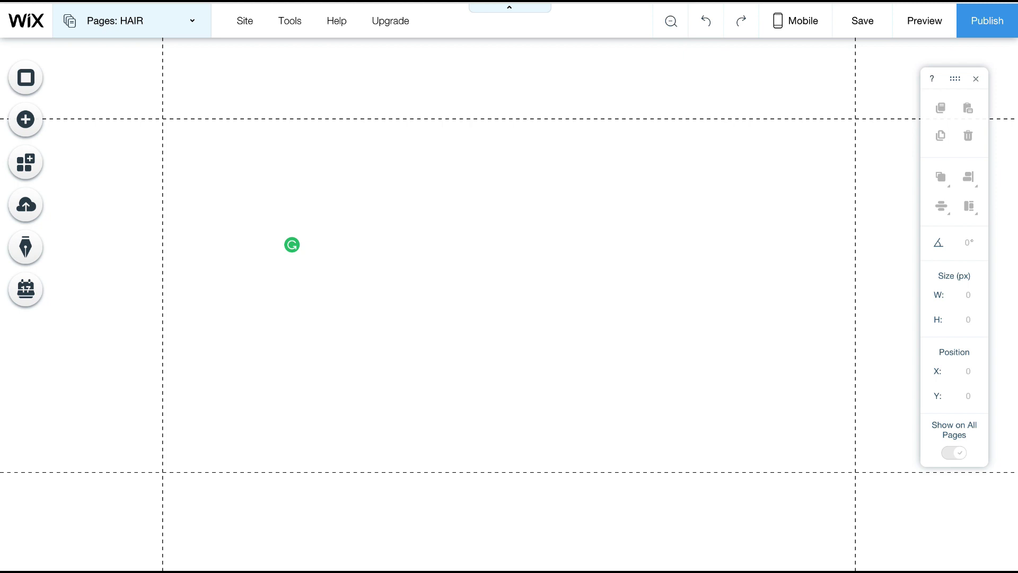
pyautogui.press('F12')
pyautogui.press('F12')
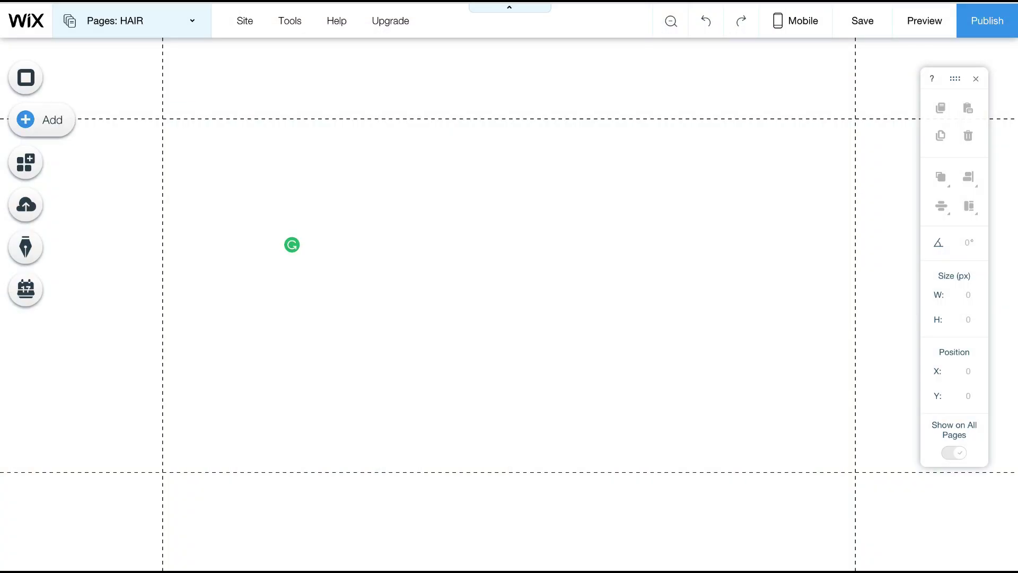
# Add a themed Large Heading text element and place it at the top of the page body, at about X 343, Y 115
pyautogui.click(32, 119)
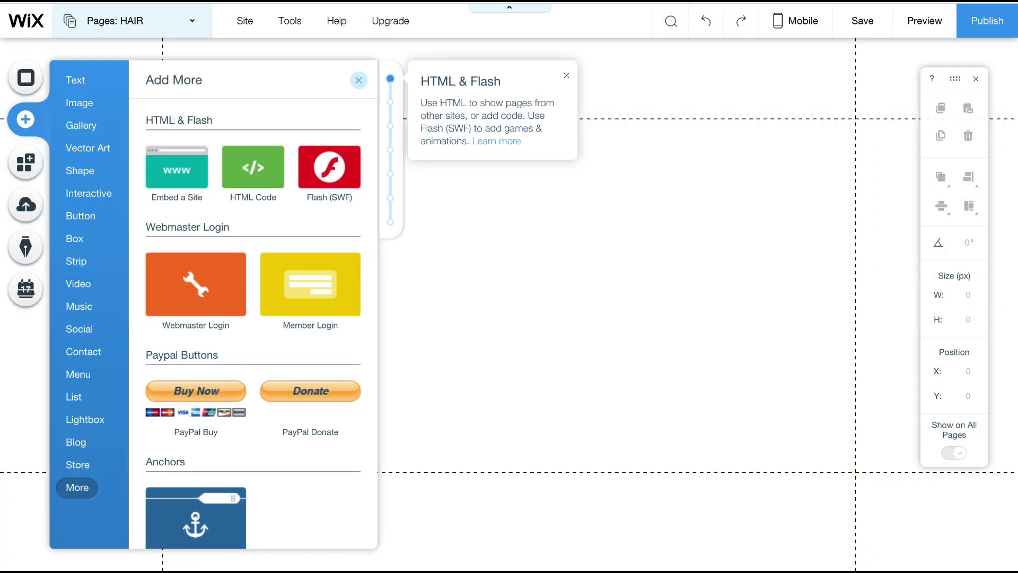
pyautogui.click(79, 102)
pyautogui.click(75, 80)
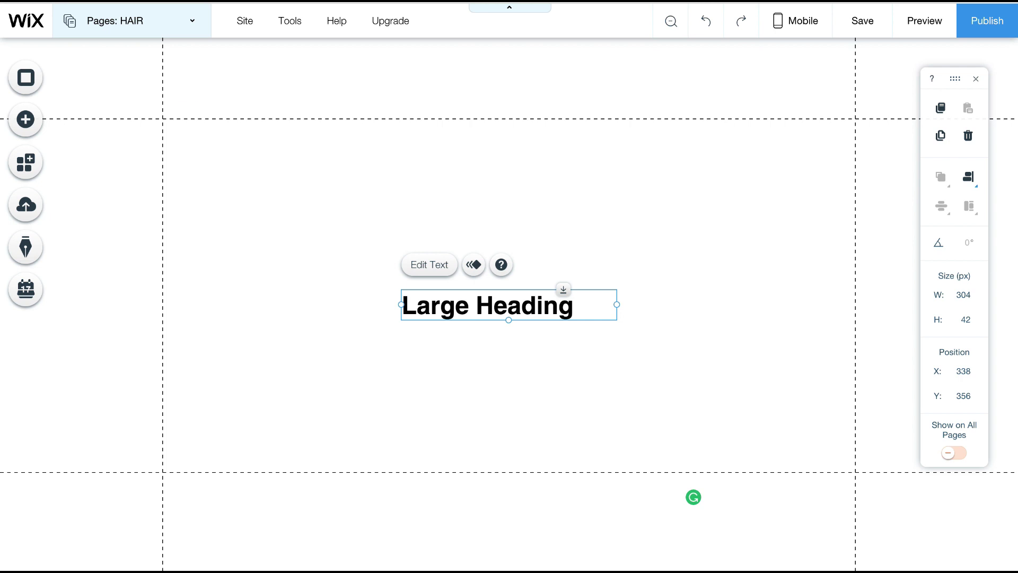
pyautogui.moveTo(487, 304); pyautogui.dragTo(490, 135)
# Center-align the heading text and set its font size to 40 px
pyautogui.doubleClick(491, 135)
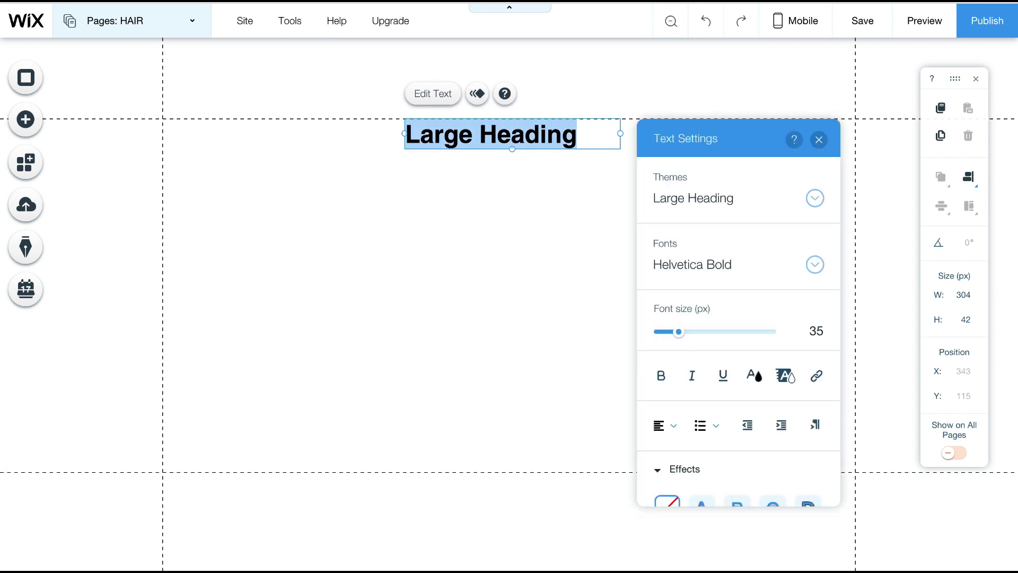
pyautogui.click(663, 425)
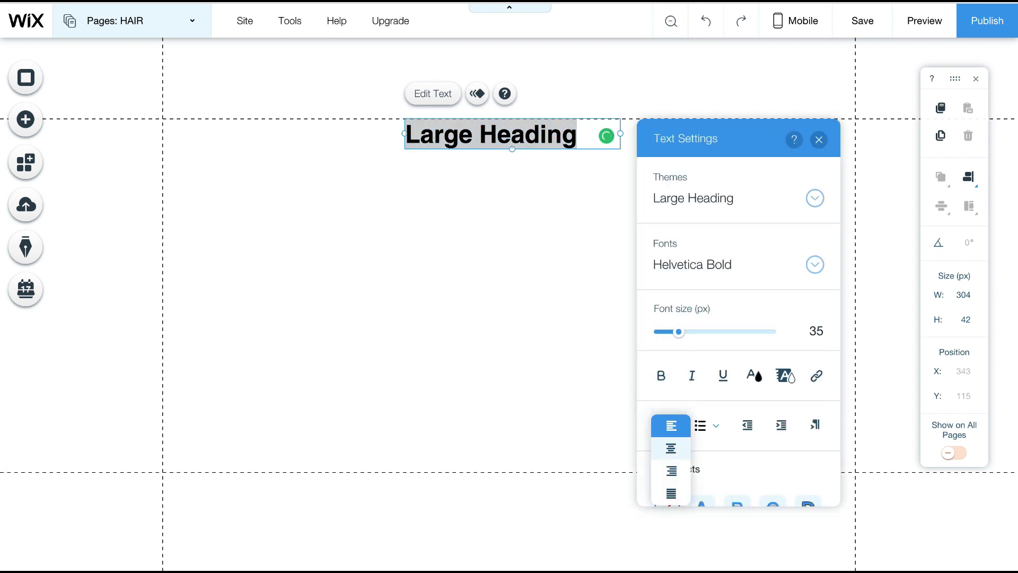
pyautogui.click(670, 448)
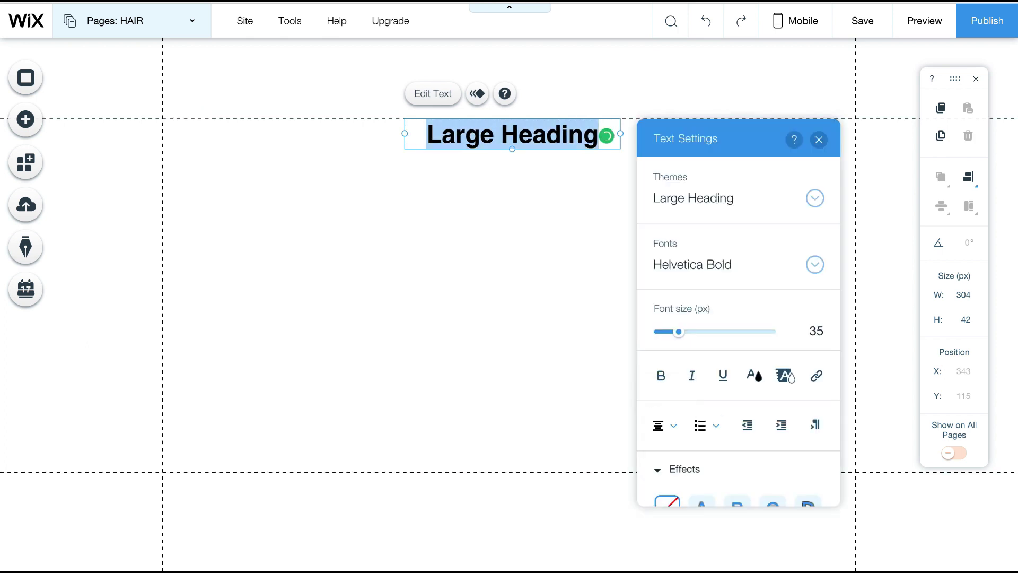
pyautogui.moveTo(678, 331); pyautogui.dragTo(682, 332)
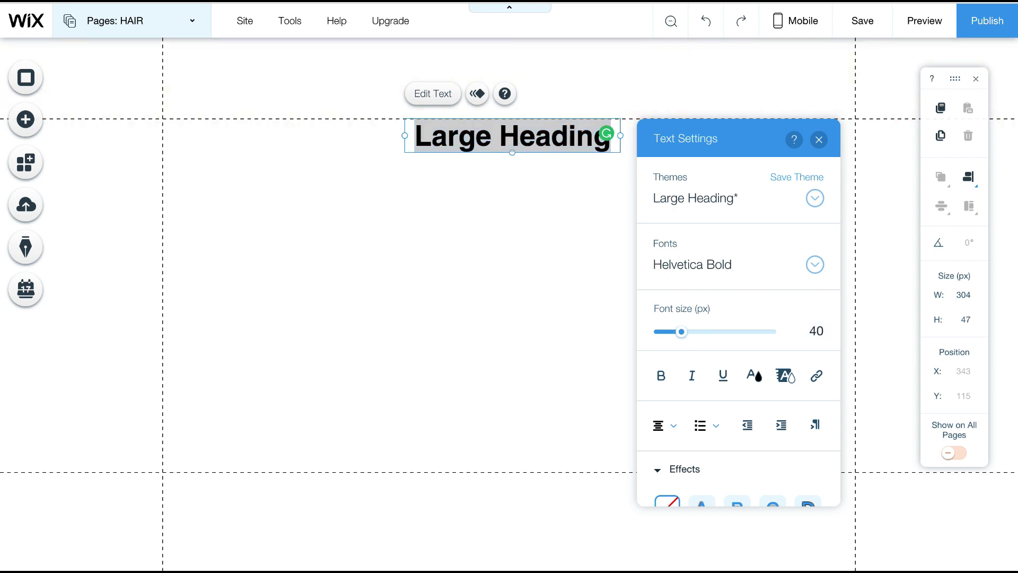
pyautogui.click(818, 139)
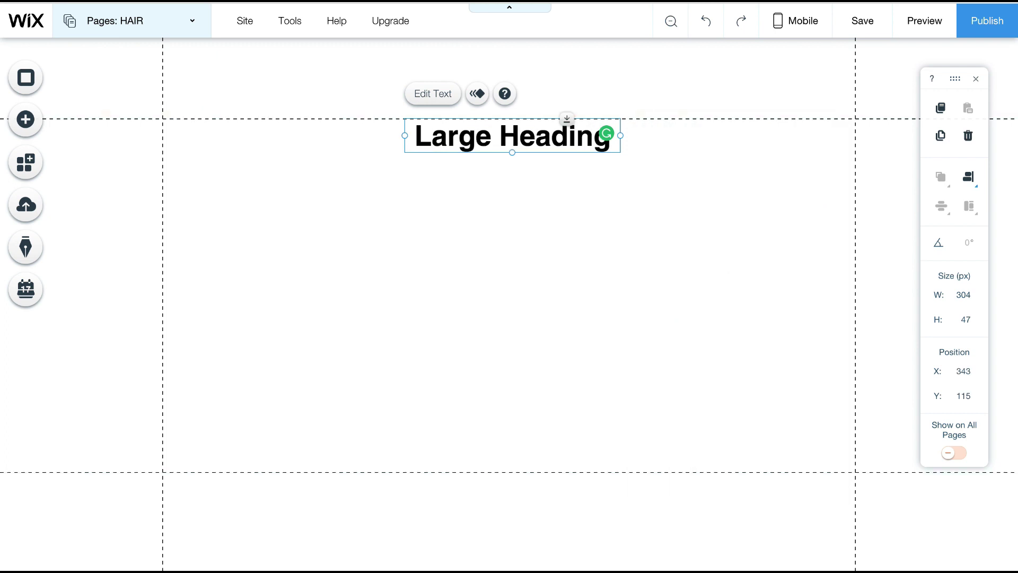
# Add a YouTube video player below the heading on the right half of the page, at about X 482, Y 223
pyautogui.click(25, 119)
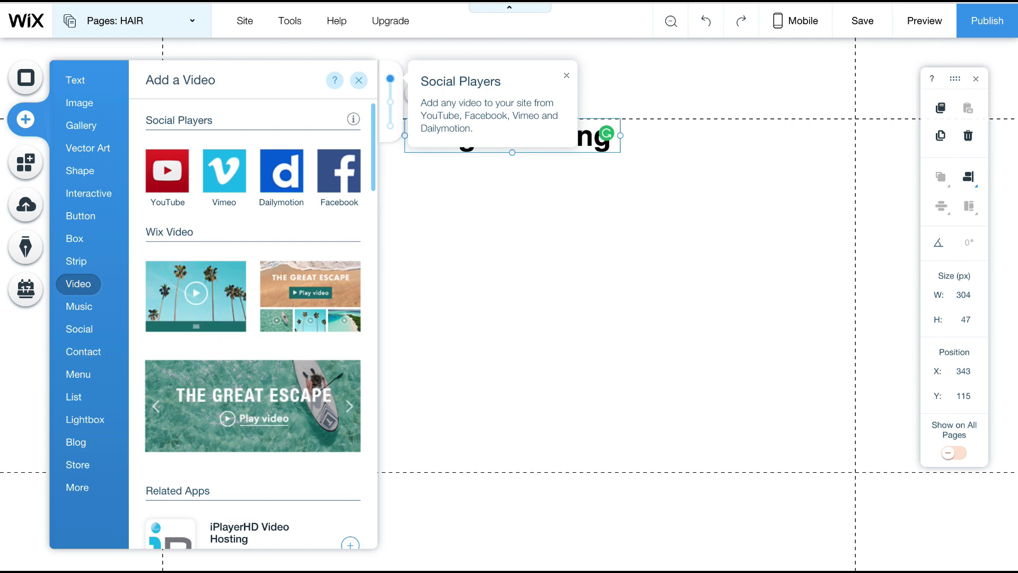
pyautogui.moveTo(167, 170); pyautogui.dragTo(673, 292)
pyautogui.moveTo(551, 266); pyautogui.dragTo(551, 266)
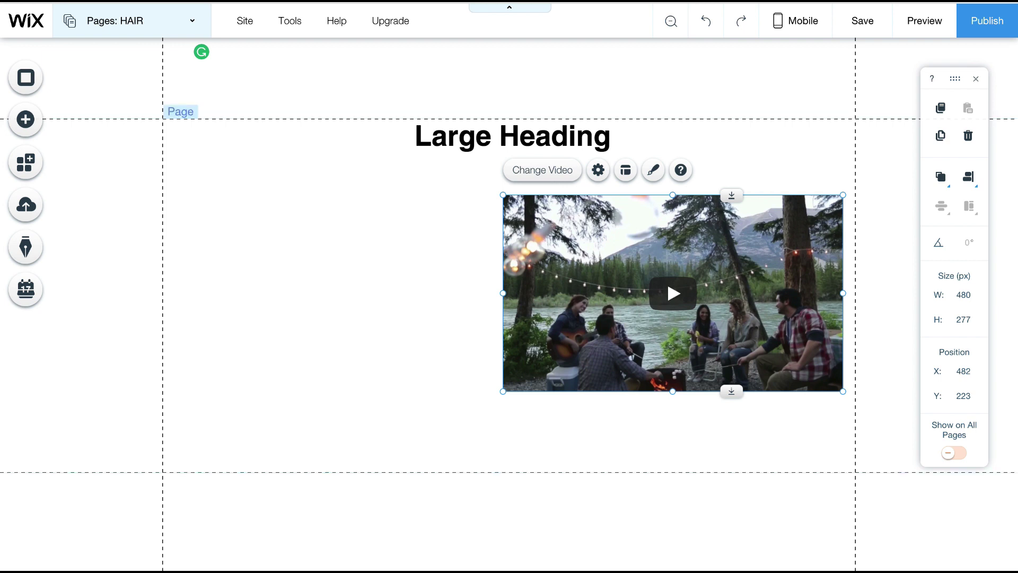
pyautogui.moveTo(68, 168); pyautogui.dragTo(482, 421)
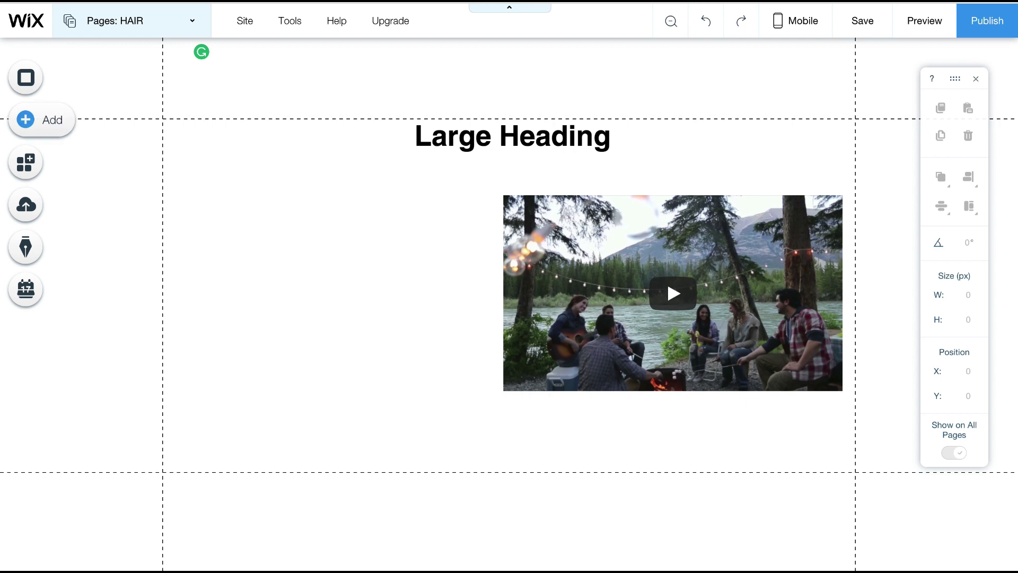
# Add a paragraph text box beside the video at about X 18, Y 223, and widen it to about 428 px
pyautogui.click(25, 119)
pyautogui.click(75, 80)
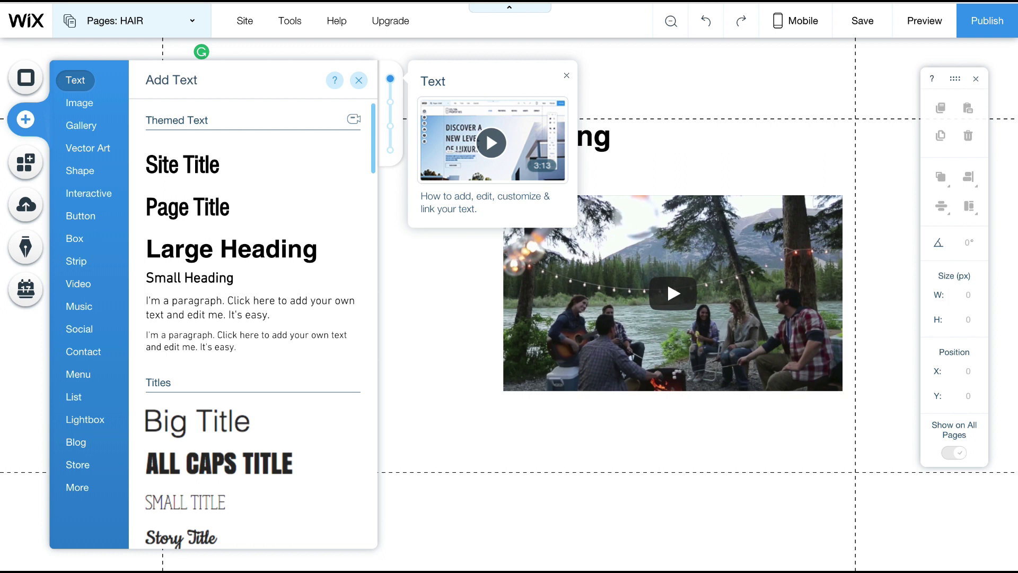
pyautogui.moveTo(250, 308); pyautogui.dragTo(283, 351)
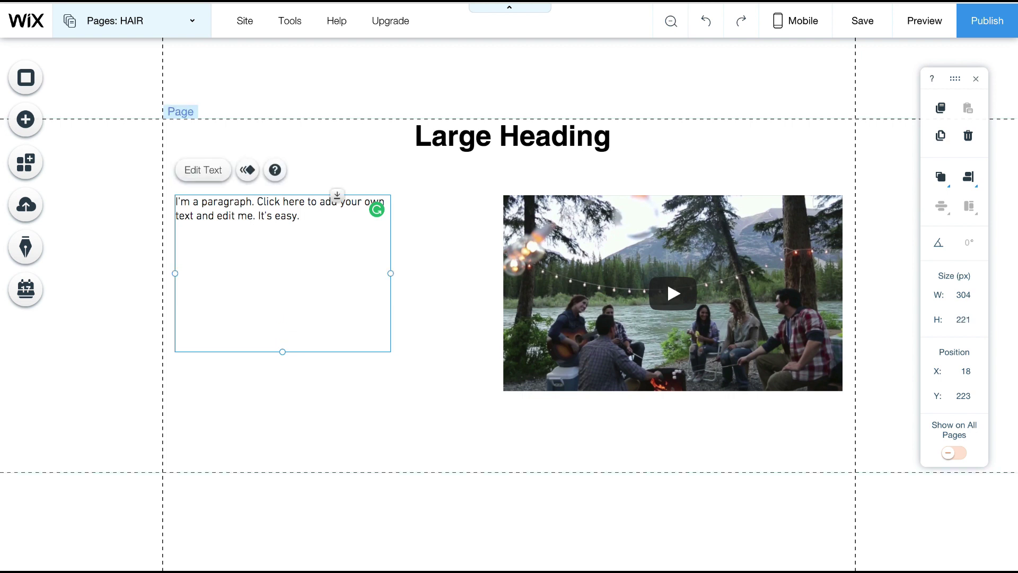
pyautogui.moveTo(391, 273); pyautogui.dragTo(478, 273)
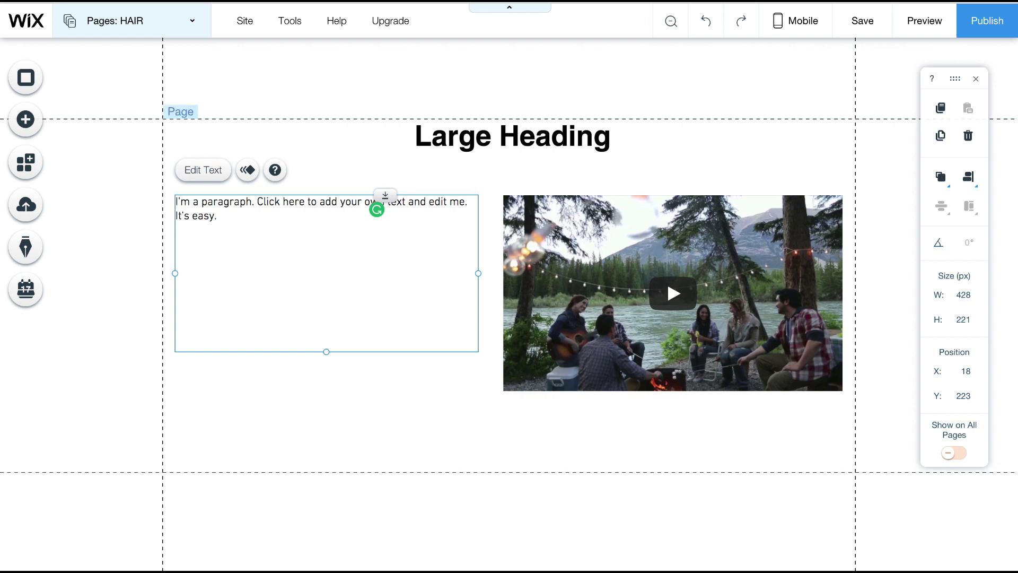
# Paste four copies of the placeholder paragraph below the original, with a blank line before each of the first two copies
pyautogui.click(203, 170)
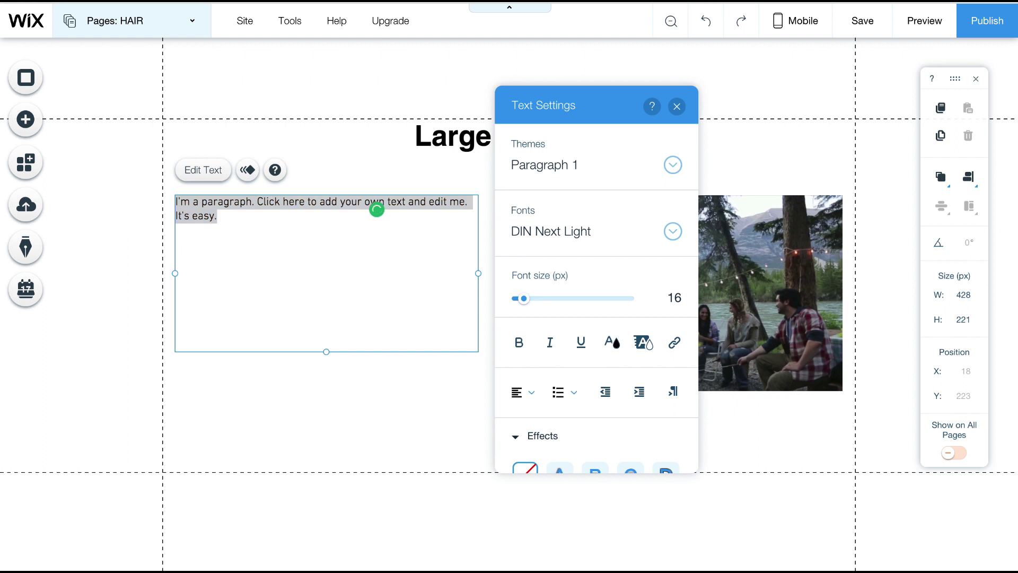
pyautogui.click(216, 215)
pyautogui.hotkey('ctrl', 'a')
pyautogui.hotkey('ctrl', 'c')
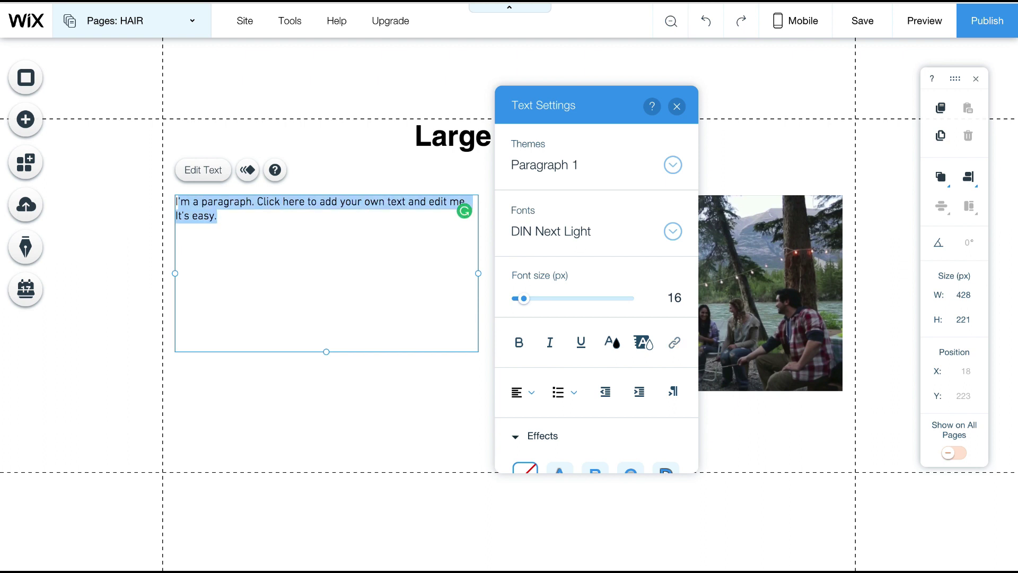
pyautogui.click(217, 215)
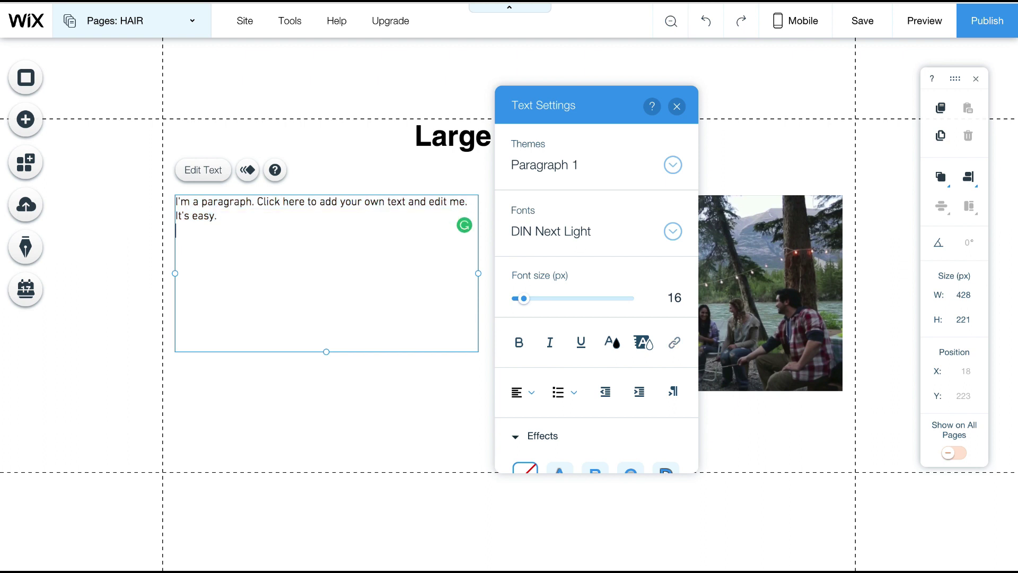
pyautogui.press('Return')
pyautogui.press('Return')
pyautogui.hotkey('ctrl', 'v')
pyautogui.press('Return')
pyautogui.press('Return')
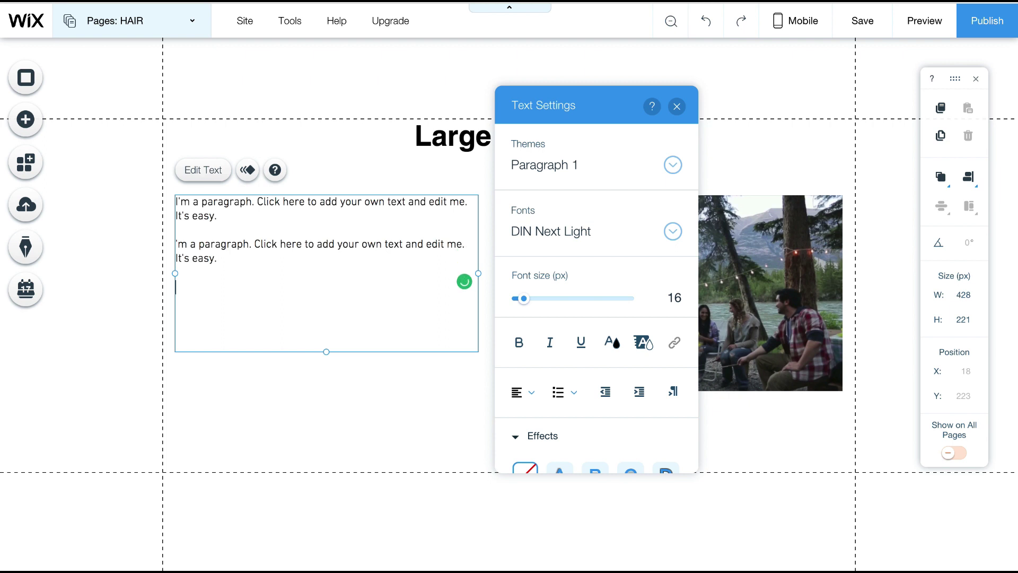
pyautogui.write("'m a paragraph. Click here to add your own text and edit me. It's easy.")
pyautogui.press('Return')
pyautogui.hotkey('ctrl', 'v')
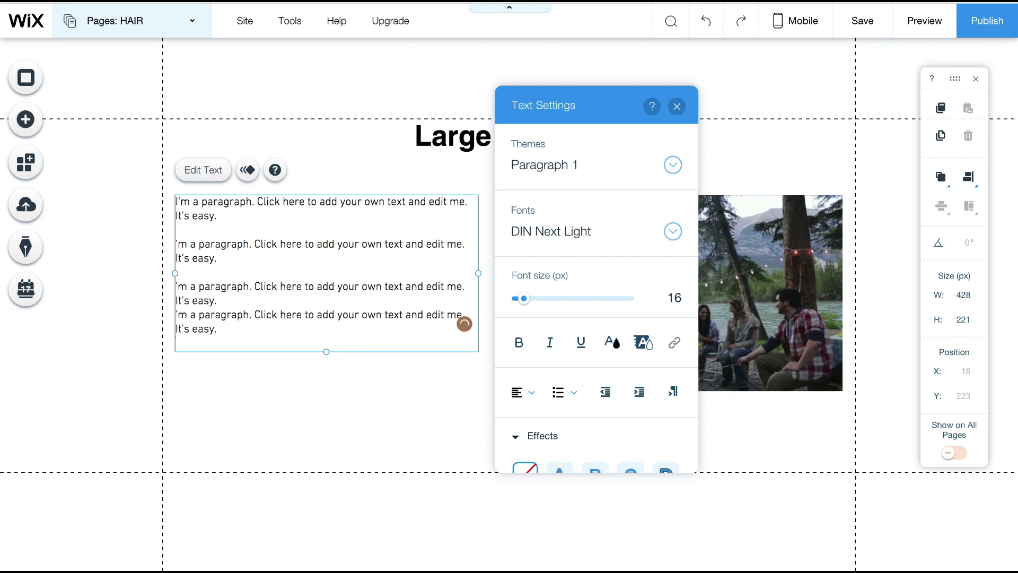
pyautogui.press('Return')
pyautogui.hotkey('ctrl', 'v')
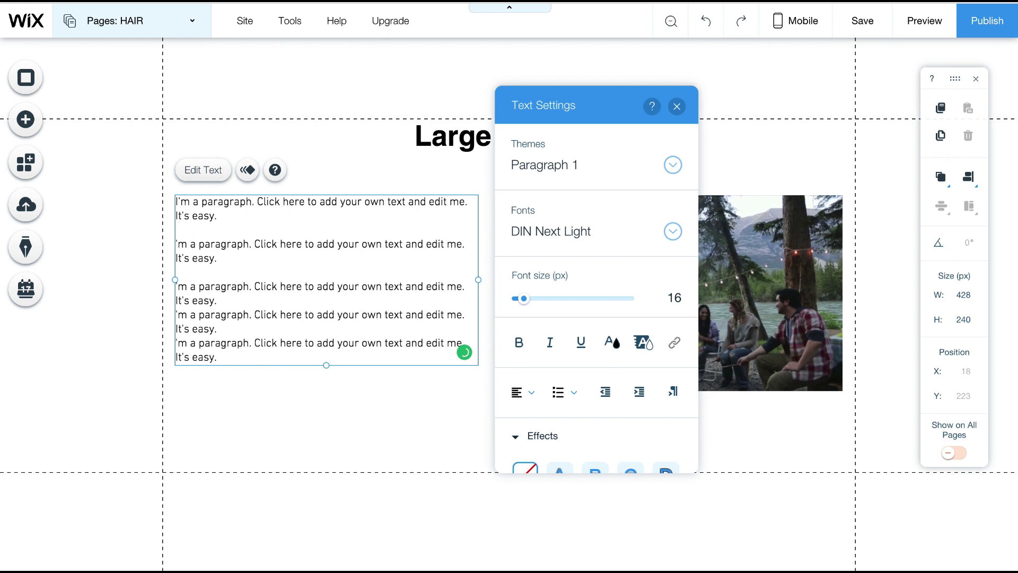
# Format the last three paragraphs in the text box as a bulleted list
pyautogui.moveTo(202, 328); pyautogui.dragTo(217, 357)
pyautogui.click(176, 286)
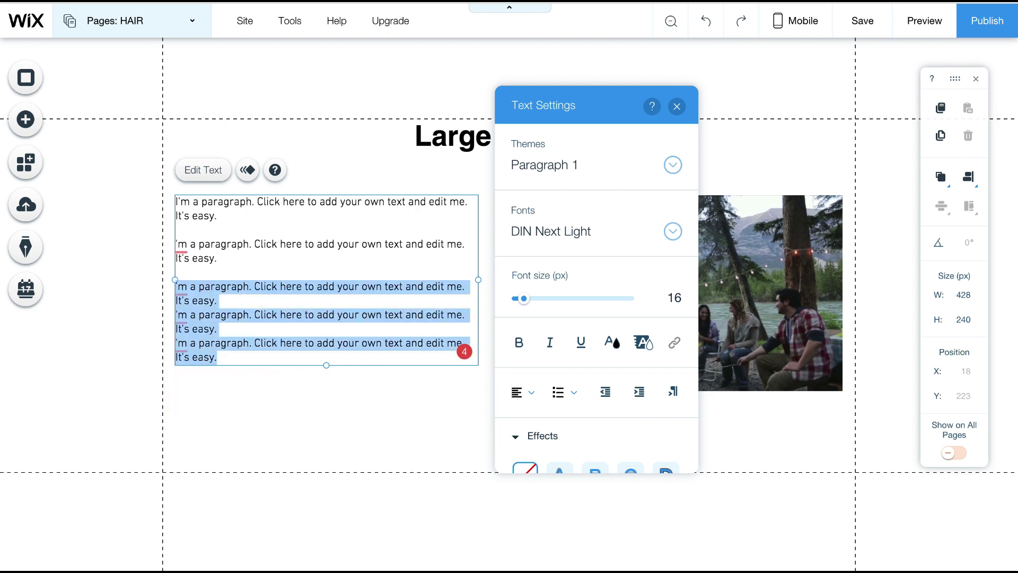
pyautogui.click(564, 391)
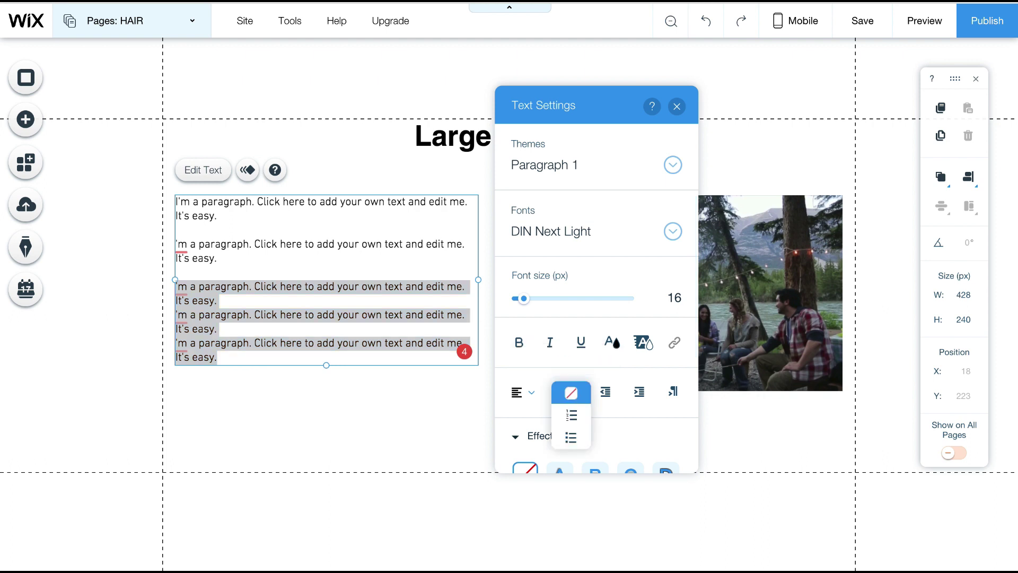
pyautogui.click(570, 437)
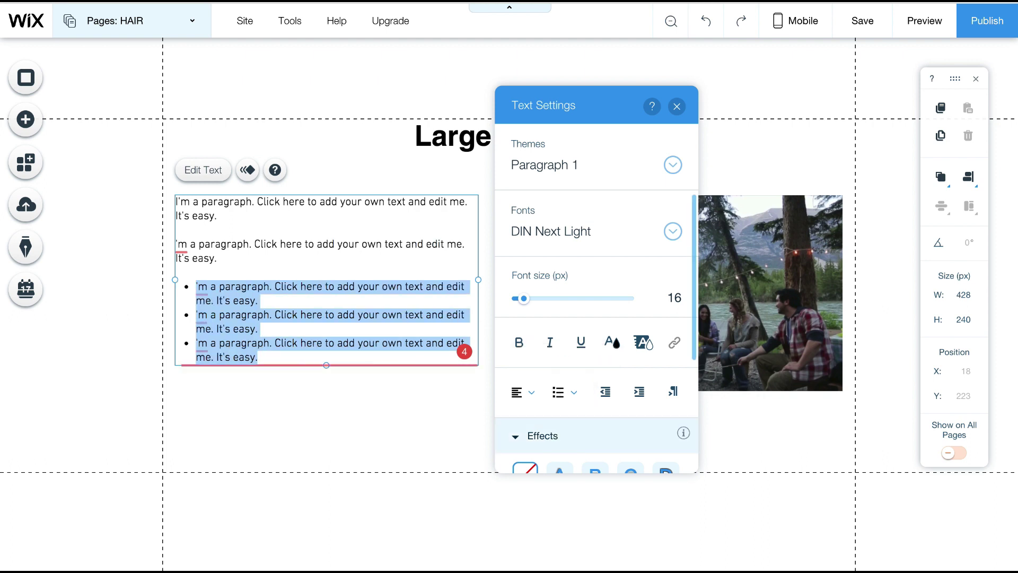
pyautogui.click(676, 106)
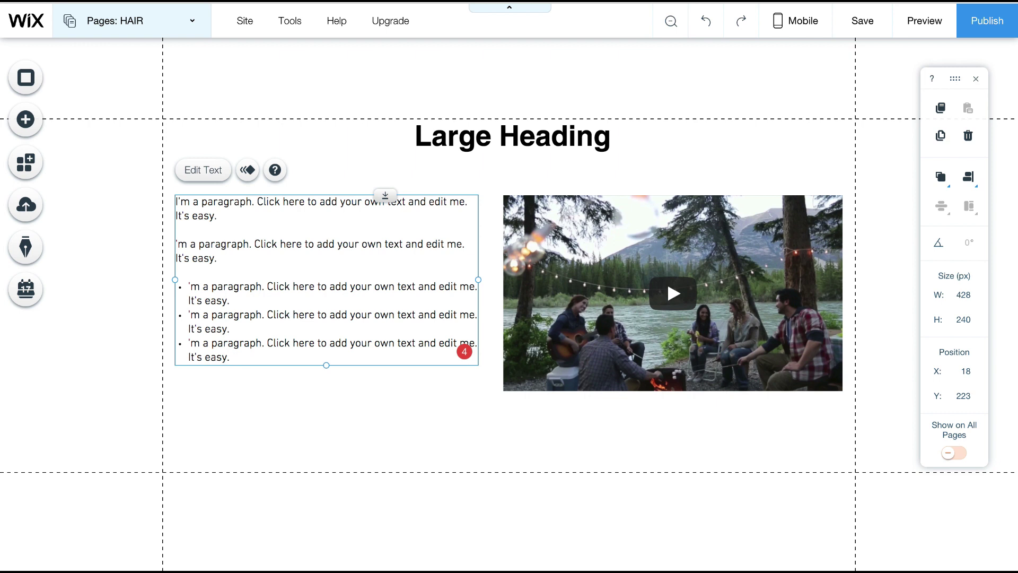
# Correct "'m" to "I'm" in the three bullets and the second paragraph using the Grammarly suggestions
pyautogui.doubleClick(464, 351)
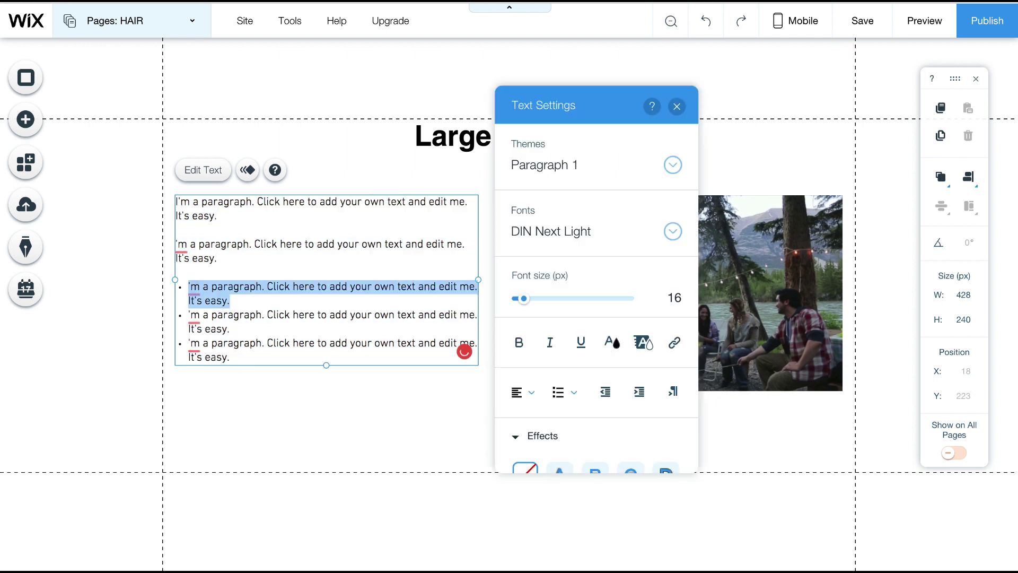
pyautogui.click(189, 286)
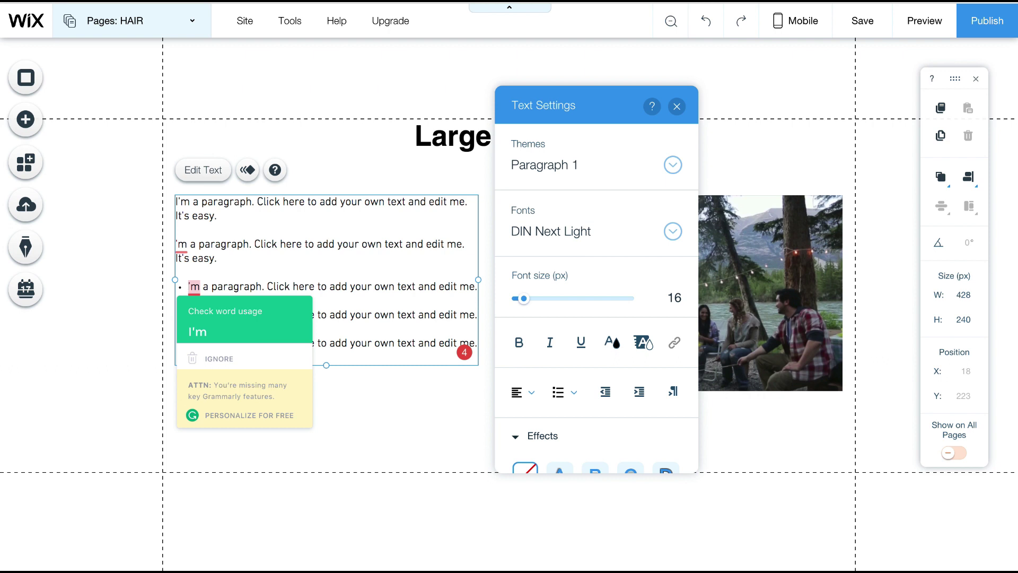
pyautogui.click(197, 331)
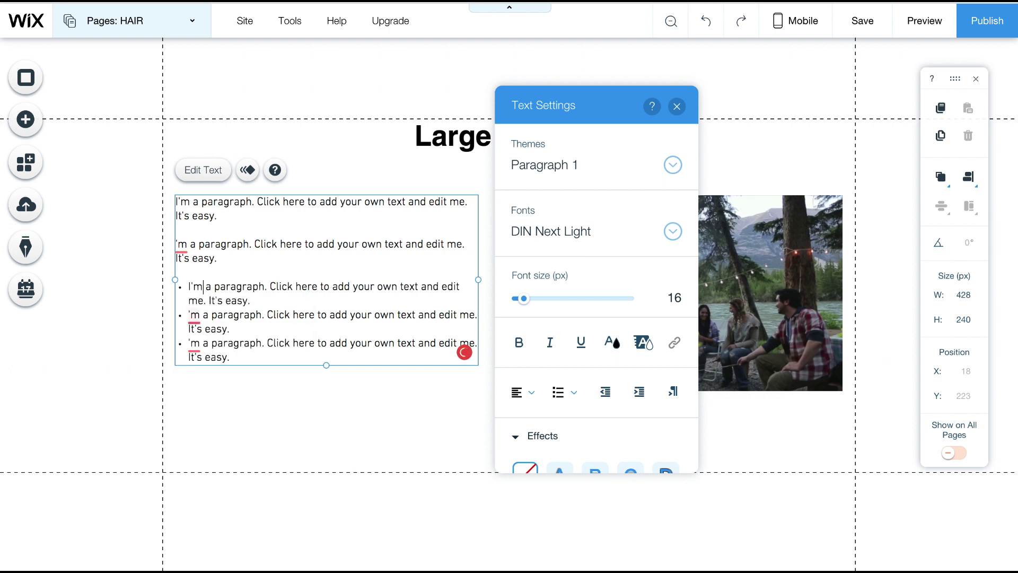
pyautogui.moveTo(194, 316)
pyautogui.click(197, 357)
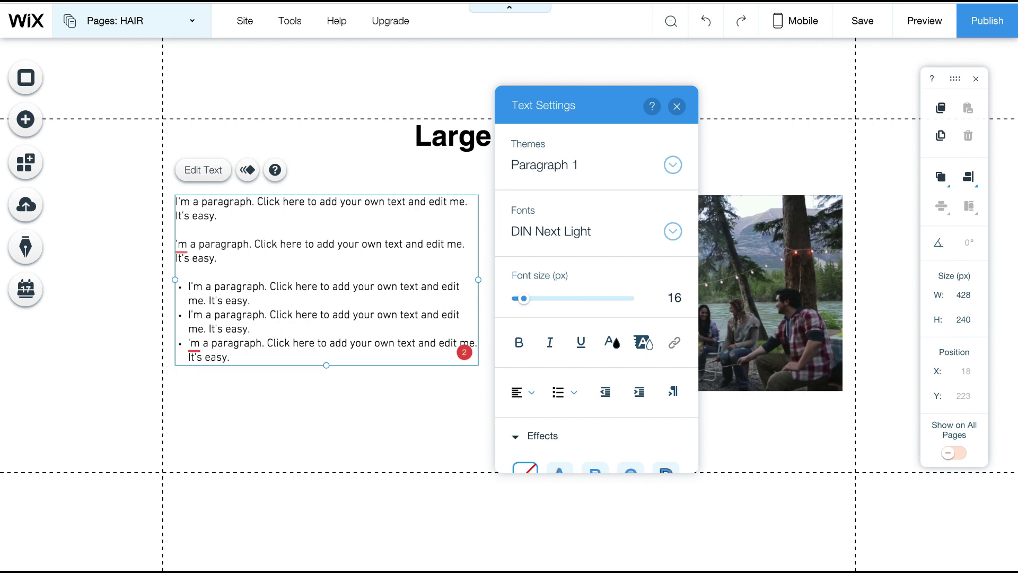
pyautogui.moveTo(194, 344)
pyautogui.click(197, 385)
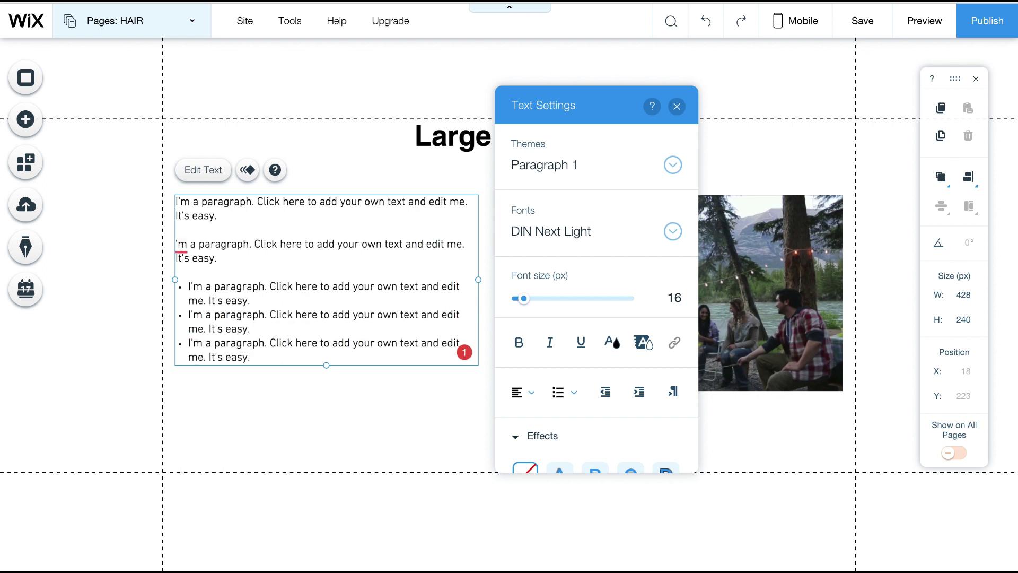
pyautogui.moveTo(183, 245)
pyautogui.click(185, 287)
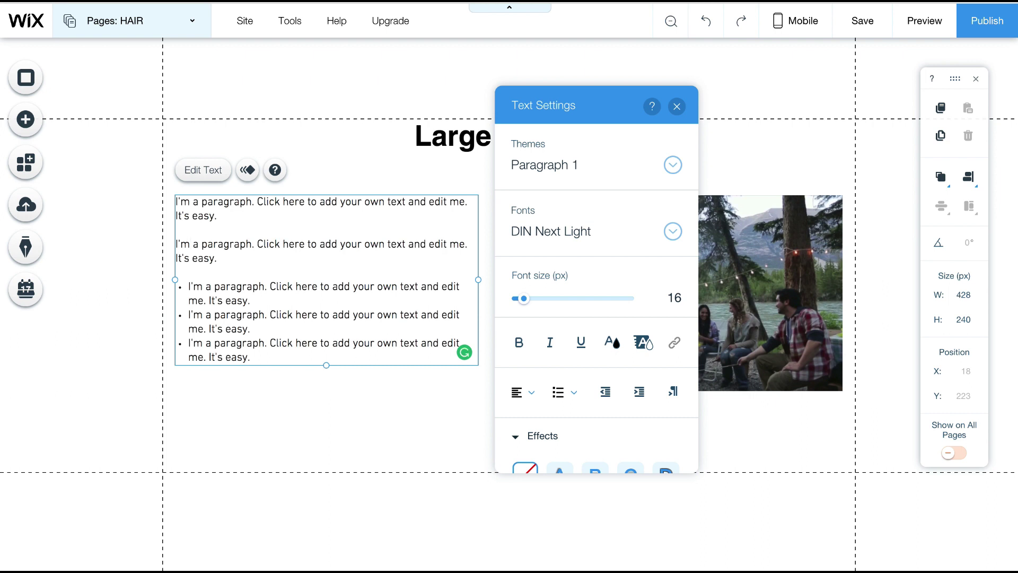
pyautogui.click(677, 106)
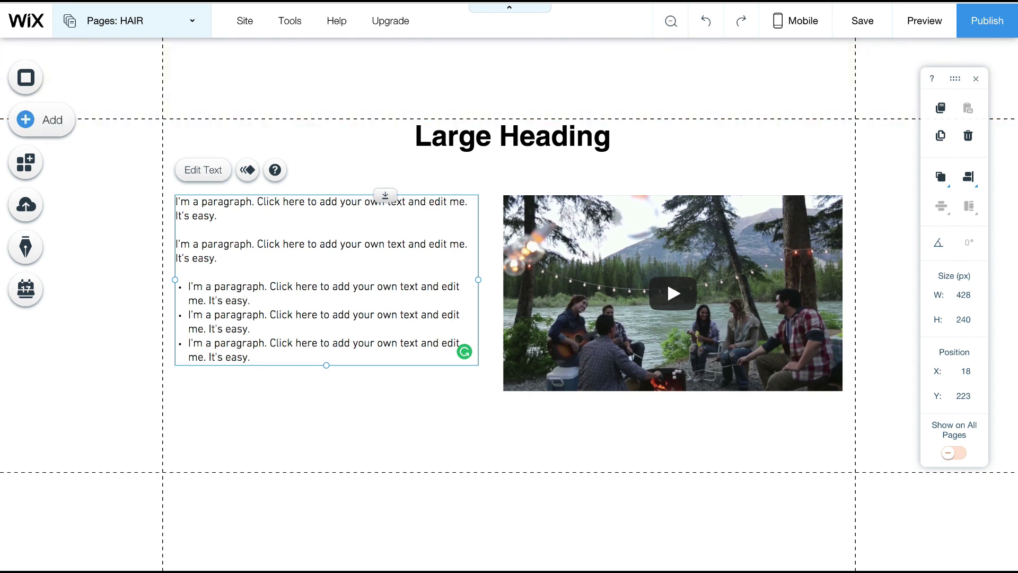
# Add the blue rounded saved button below the bulleted text, aligned with its left edge, and stretch the video's height to about 303 px
pyautogui.click(26, 119)
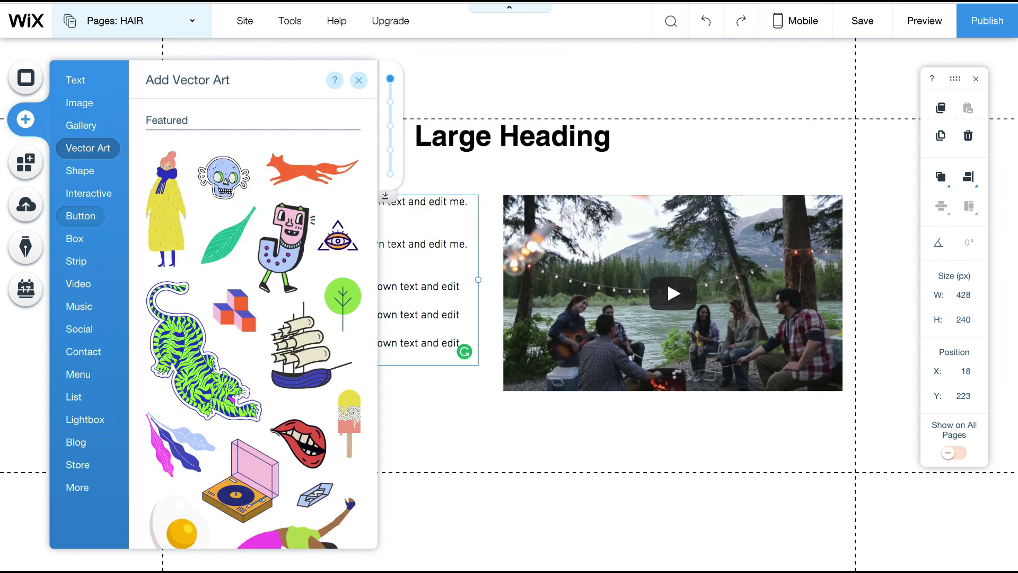
pyautogui.moveTo(80, 216)
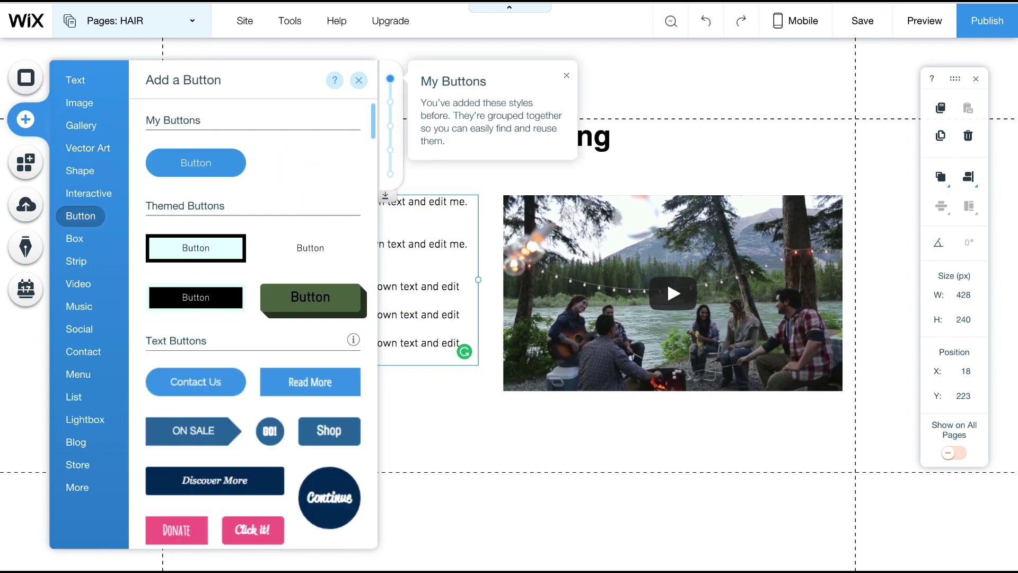
pyautogui.scroll(-10, 253, 323)
pyautogui.scroll(10, 252, 324)
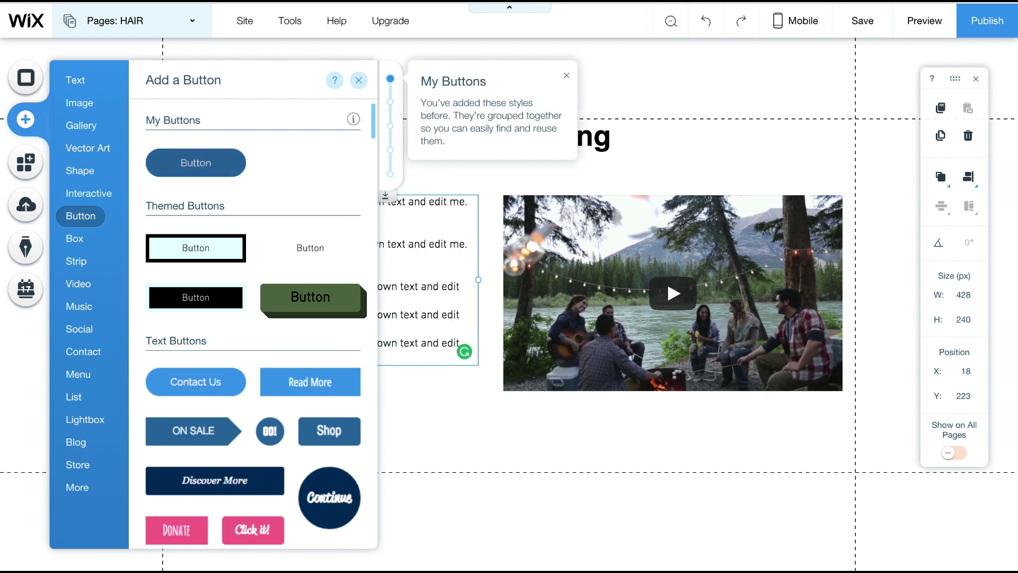
pyautogui.moveTo(196, 163); pyautogui.dragTo(442, 424)
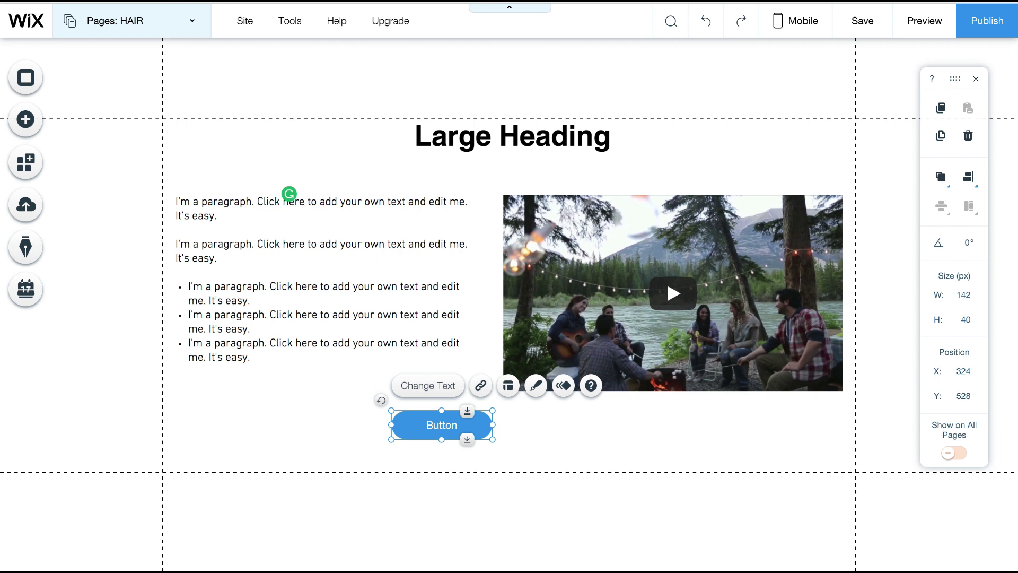
pyautogui.moveTo(442, 425); pyautogui.dragTo(226, 395)
pyautogui.click(672, 293)
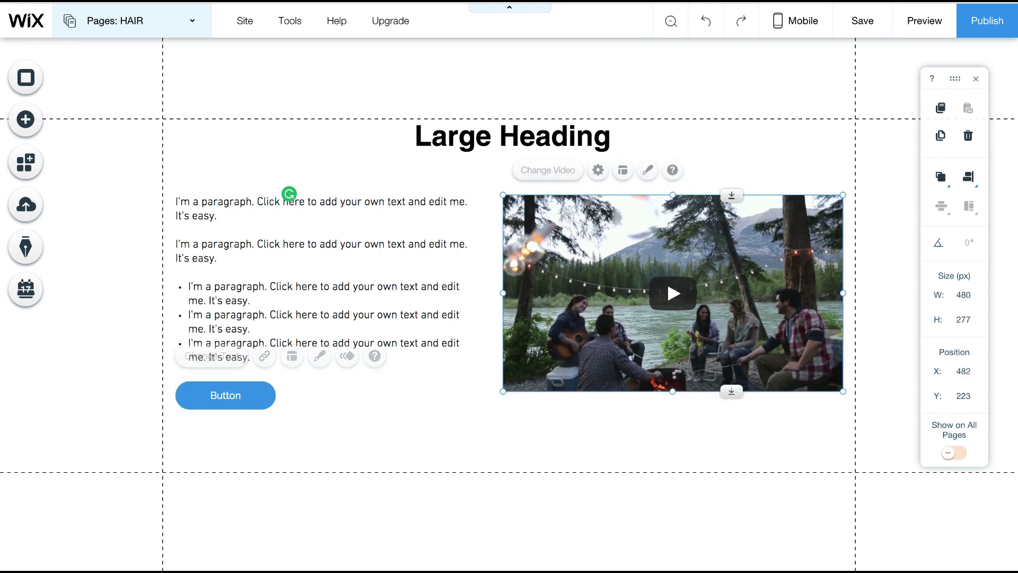
pyautogui.moveTo(672, 391); pyautogui.dragTo(672, 409)
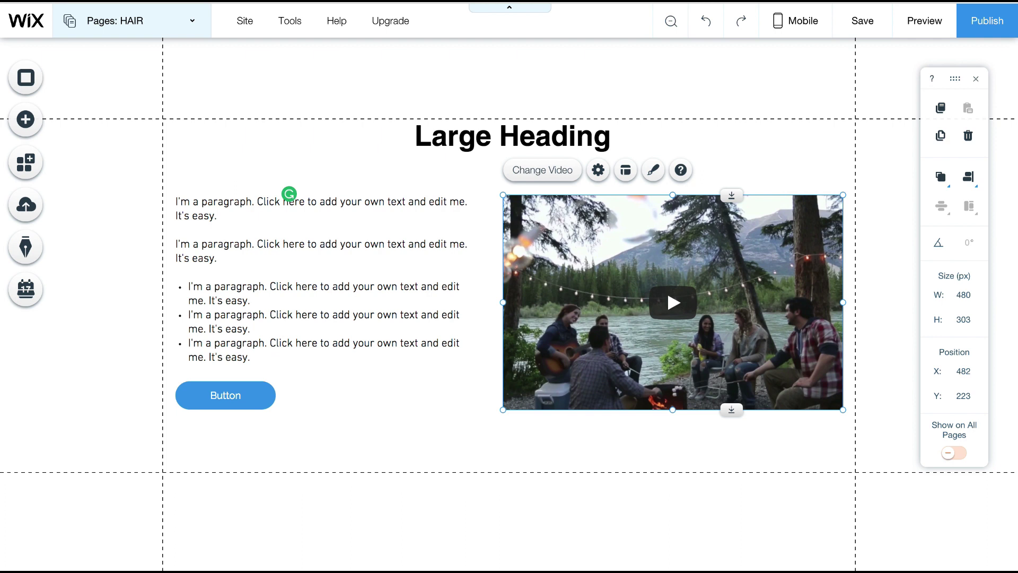
# Replace the heading text with an opening quotation mark followed by: FREE Video Reveals How to Get a Six-Pack in 30 Days
pyautogui.doubleClick(512, 136)
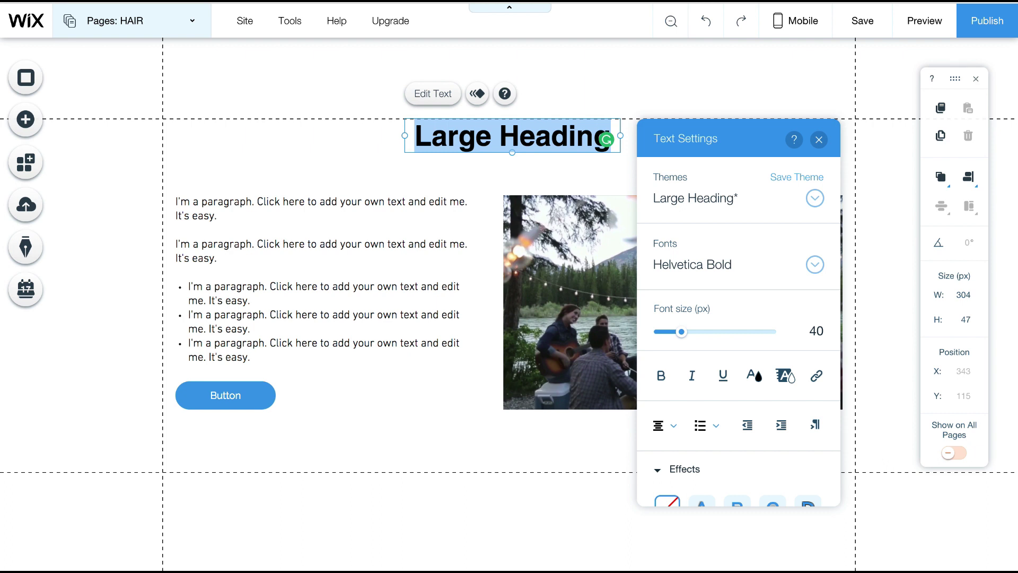
pyautogui.press('BackSpace')
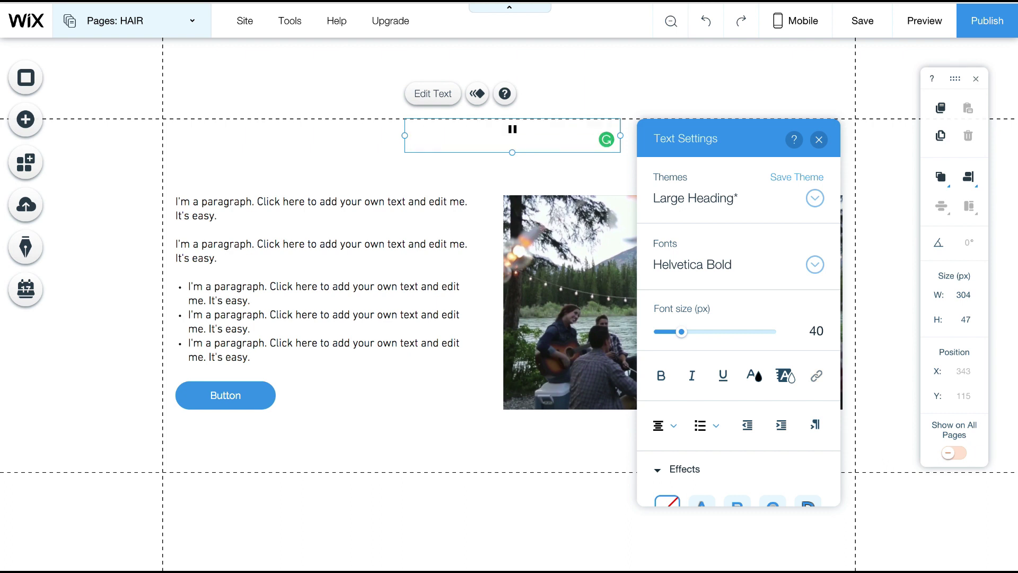
pyautogui.write('"FREE ')
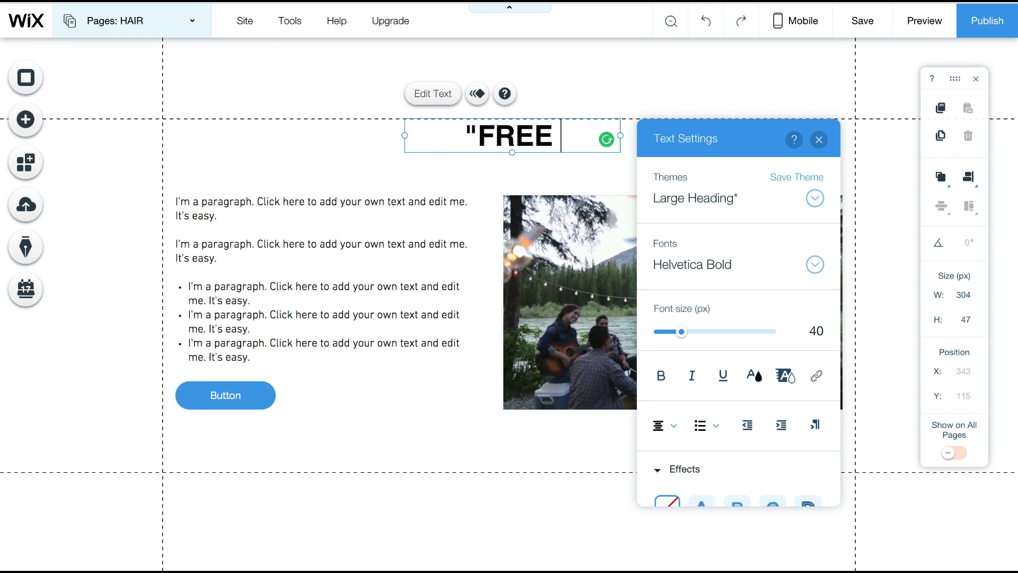
pyautogui.write('Video R')
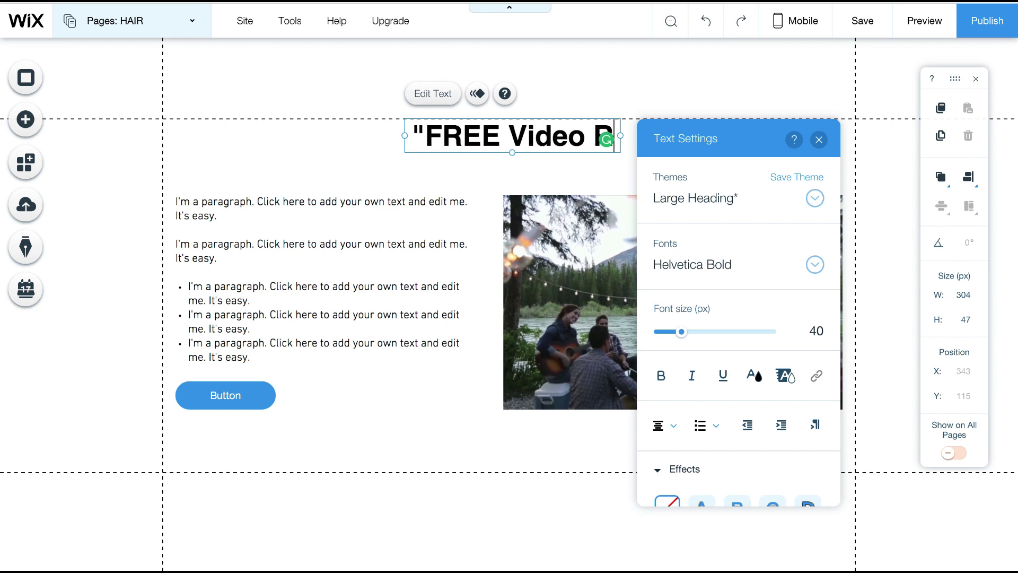
pyautogui.write('eveals H')
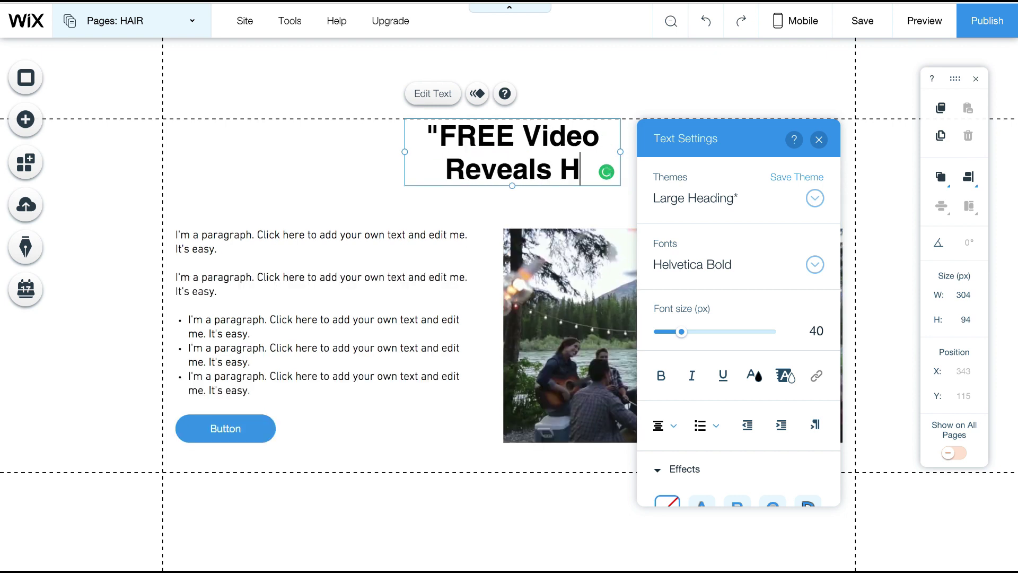
pyautogui.write('ow to Get a ')
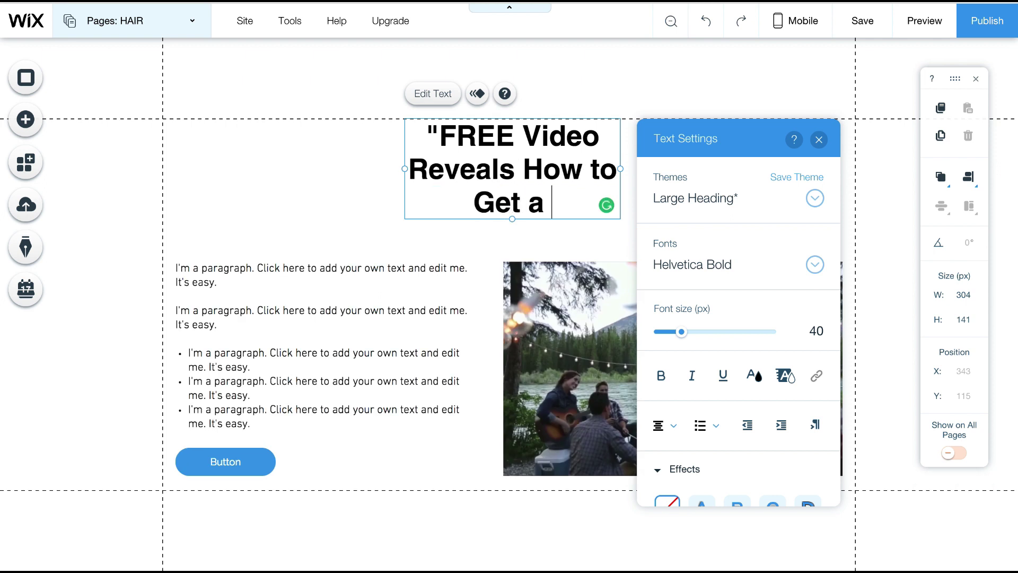
pyautogui.write('Six=')
pyautogui.press('BackSpace')
pyautogui.write('-')
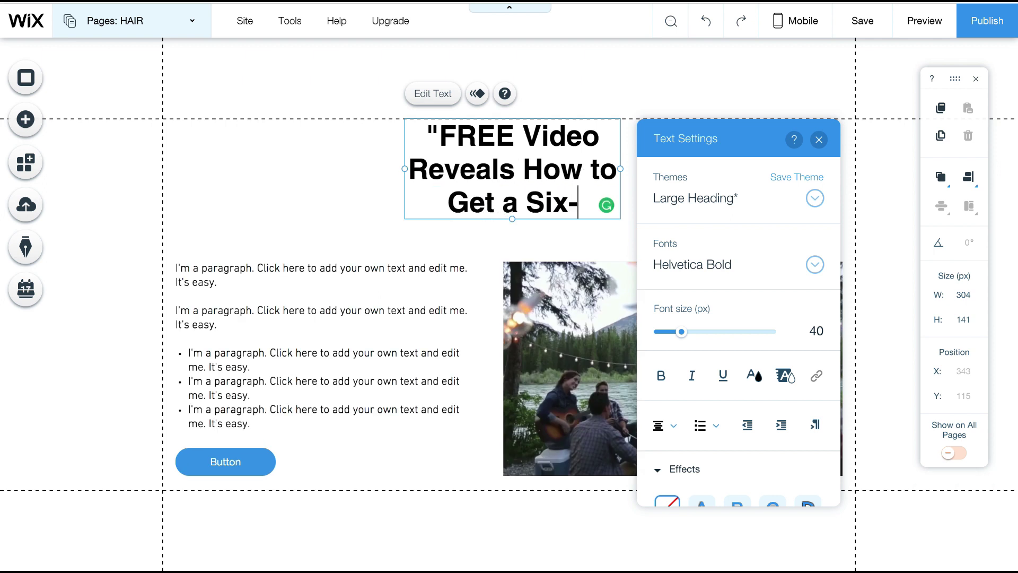
pyautogui.write('Pack in 30 Da')
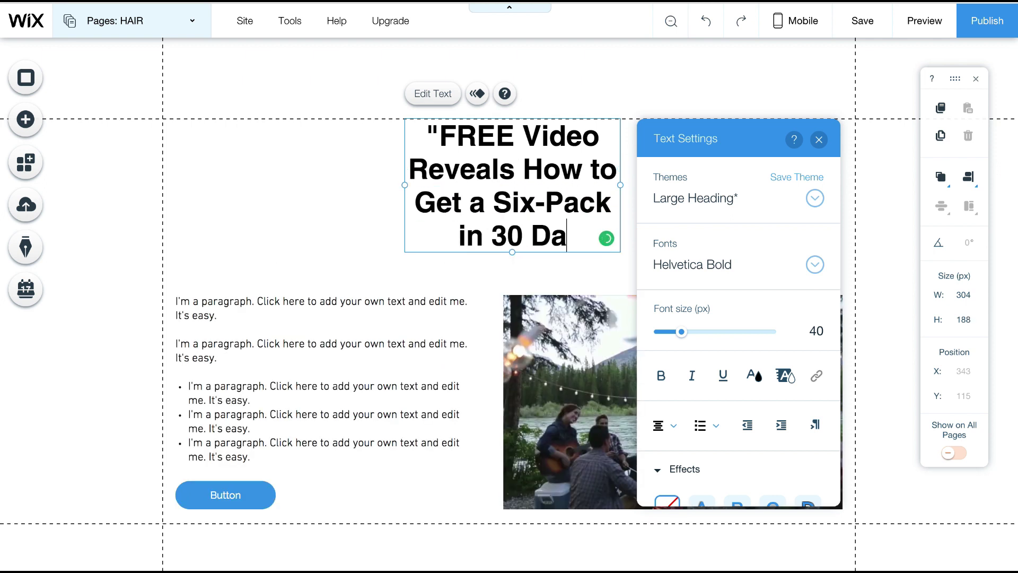
pyautogui.write('ys')
pyautogui.click(818, 140)
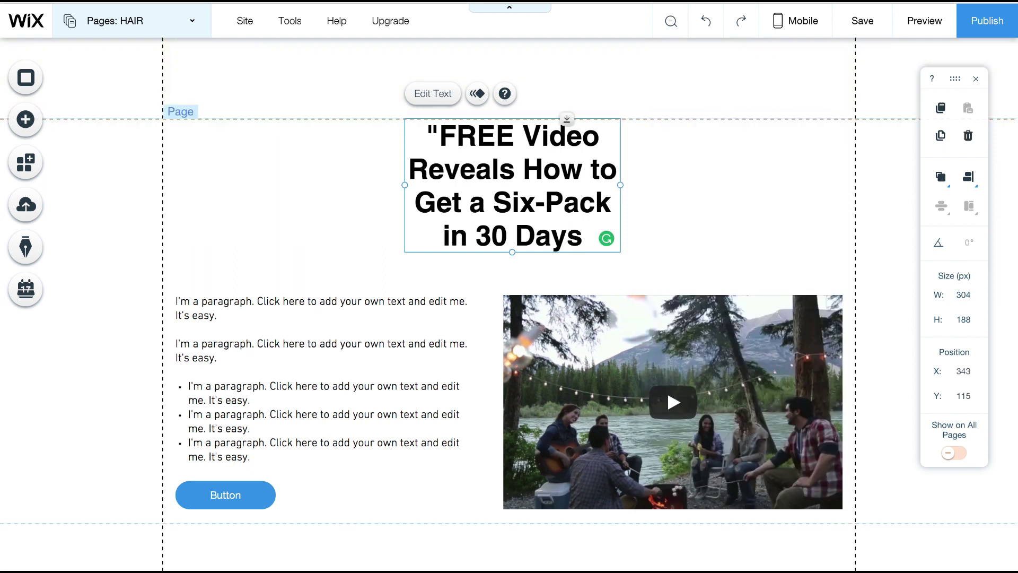
# Widen the heading's text box to about 864 px and center it on the page at about X 58, Y 115
pyautogui.moveTo(621, 185); pyautogui.dragTo(843, 152)
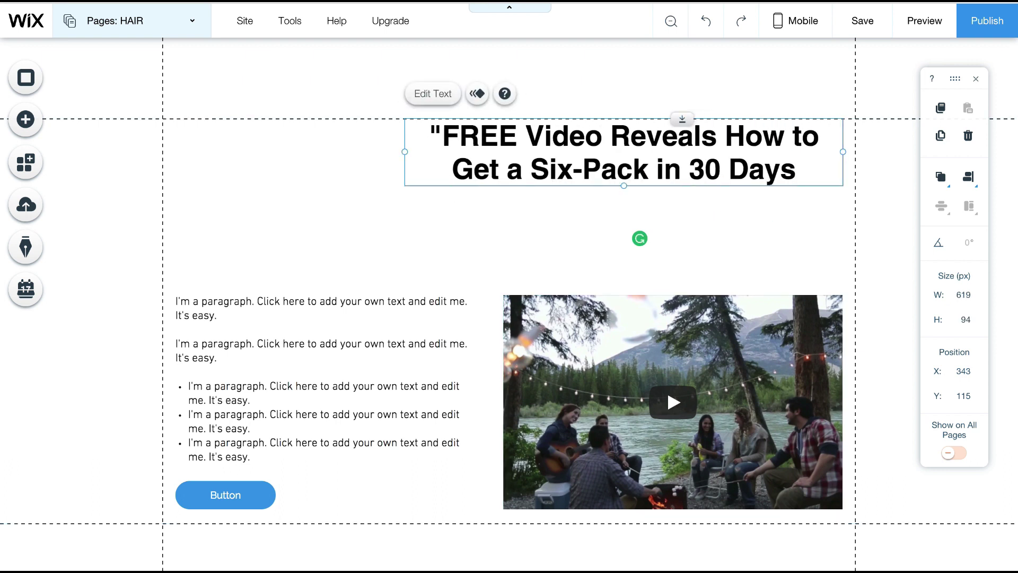
pyautogui.moveTo(624, 152); pyautogui.dragTo(509, 152)
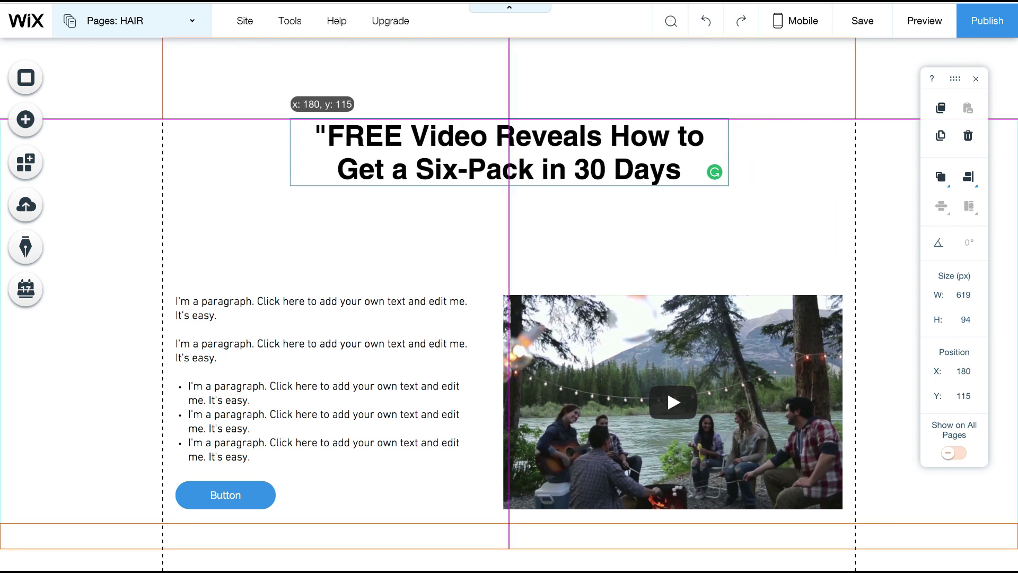
pyautogui.moveTo(509, 152); pyautogui.dragTo(510, 152)
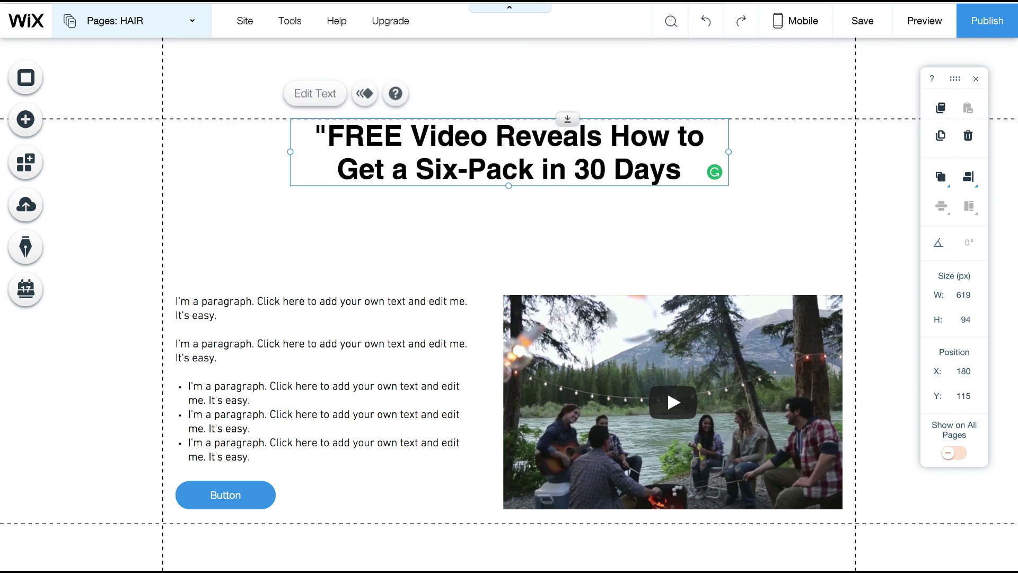
pyautogui.moveTo(729, 151); pyautogui.dragTo(901, 151)
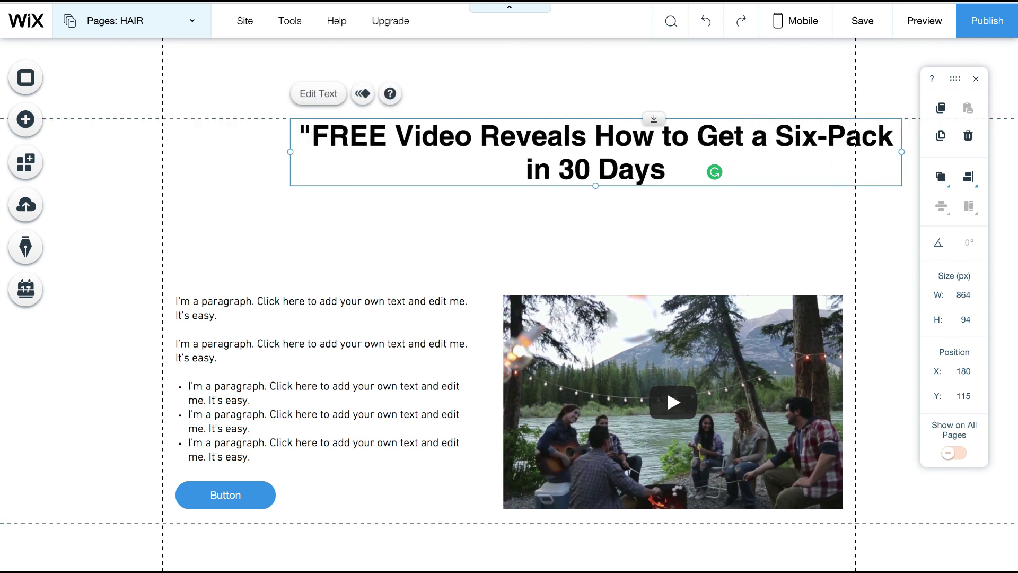
pyautogui.moveTo(595, 152); pyautogui.dragTo(509, 152)
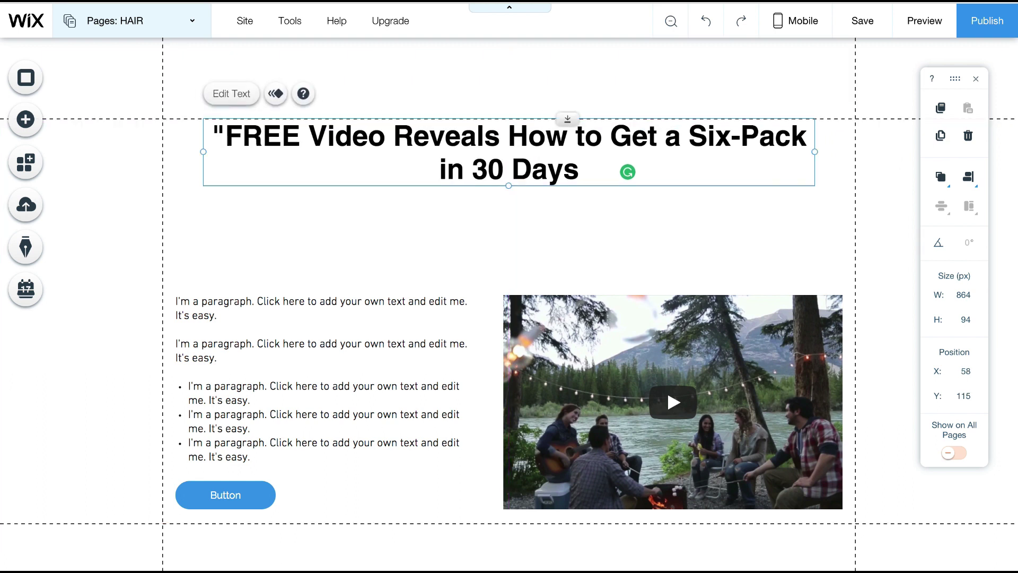
# Add a closing quotation mark after "30 Days" in the heading and underline the word "FREE"
pyautogui.doubleClick(509, 152)
pyautogui.click(580, 169)
pyautogui.write('"')
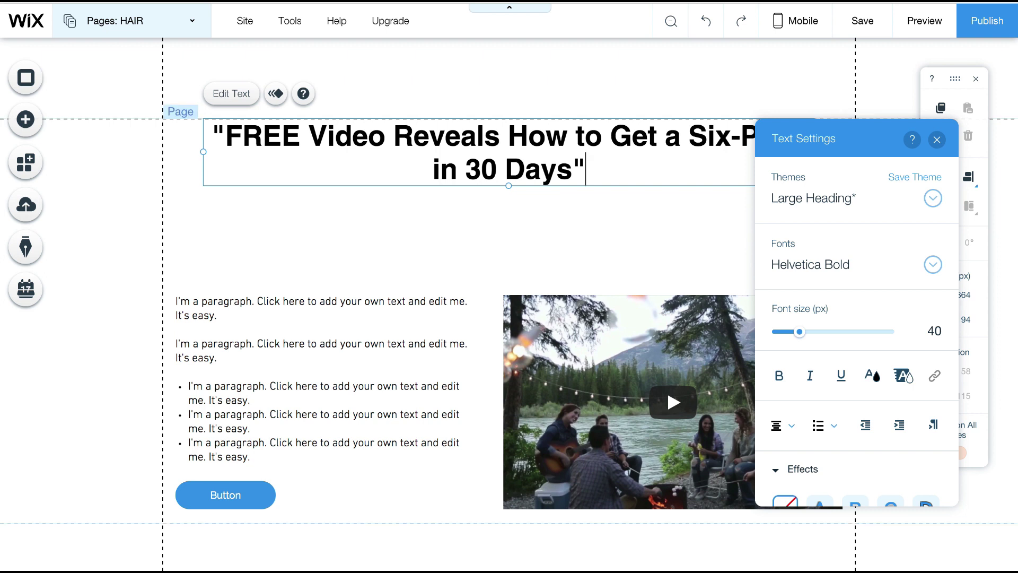
pyautogui.doubleClick(263, 137)
pyautogui.hotkey('ctrl', 'u')
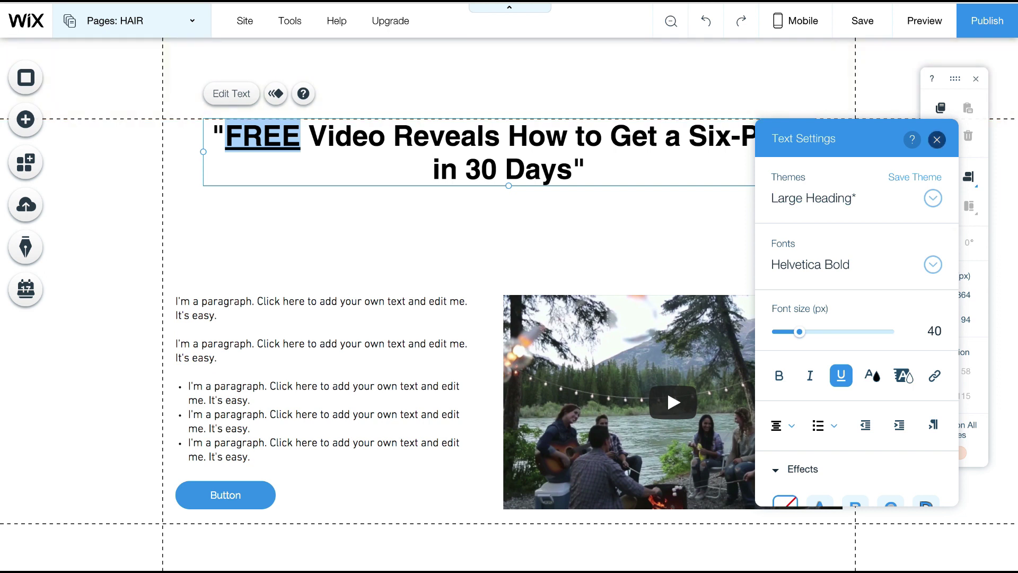
pyautogui.click(937, 139)
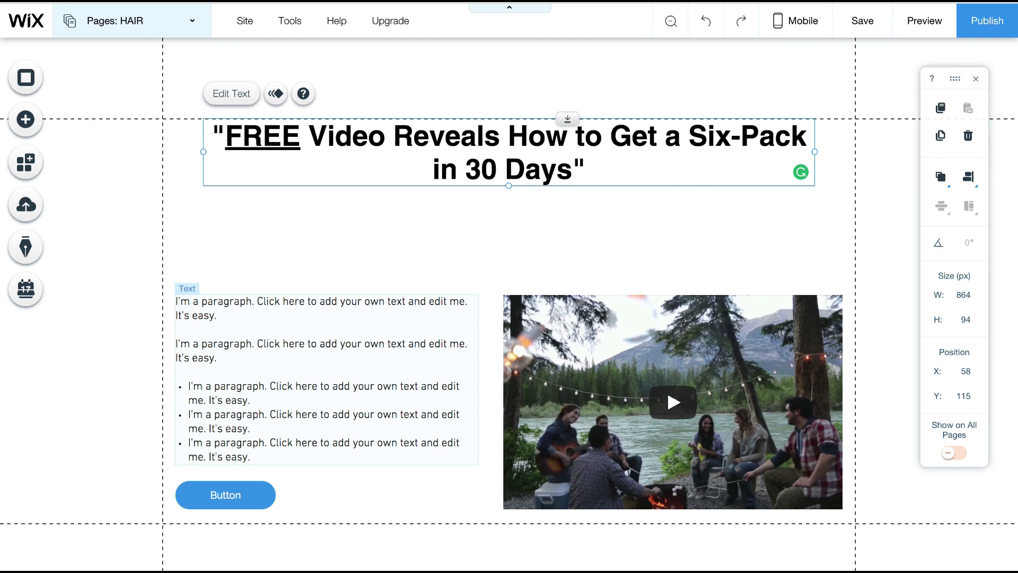
# Move the paragraph text box and the video up beneath the heading, aligning their top edges at about Y 258
pyautogui.moveTo(327, 380); pyautogui.dragTo(326, 304)
pyautogui.moveTo(672, 402); pyautogui.dragTo(673, 401)
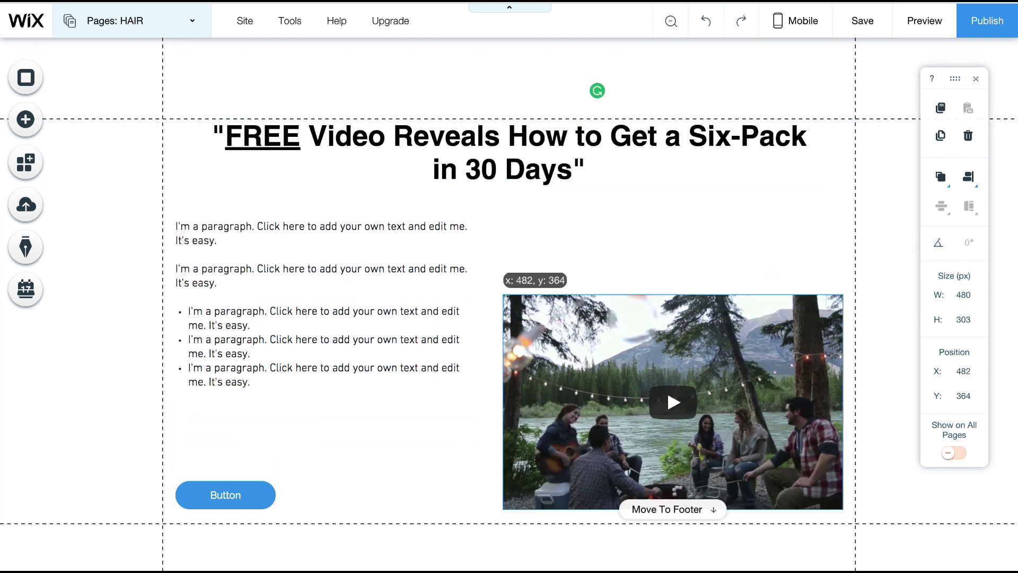
pyautogui.moveTo(636, 372); pyautogui.dragTo(636, 296)
# Insert "A lot of people think getting a six-pack is all about diet and exercise." at the start of the paragraph text box
pyautogui.click(326, 305)
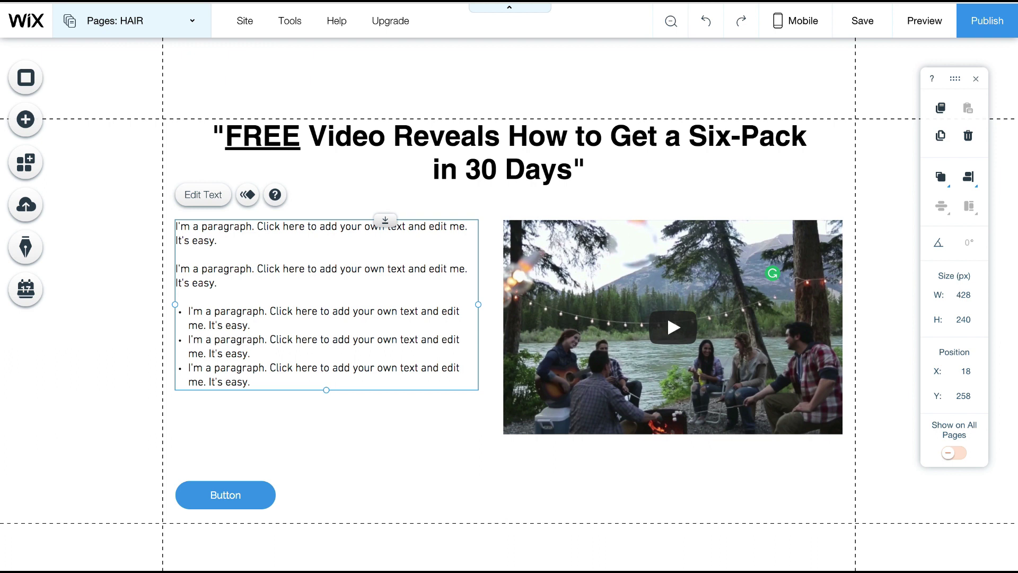
pyautogui.doubleClick(326, 304)
pyautogui.click(176, 226)
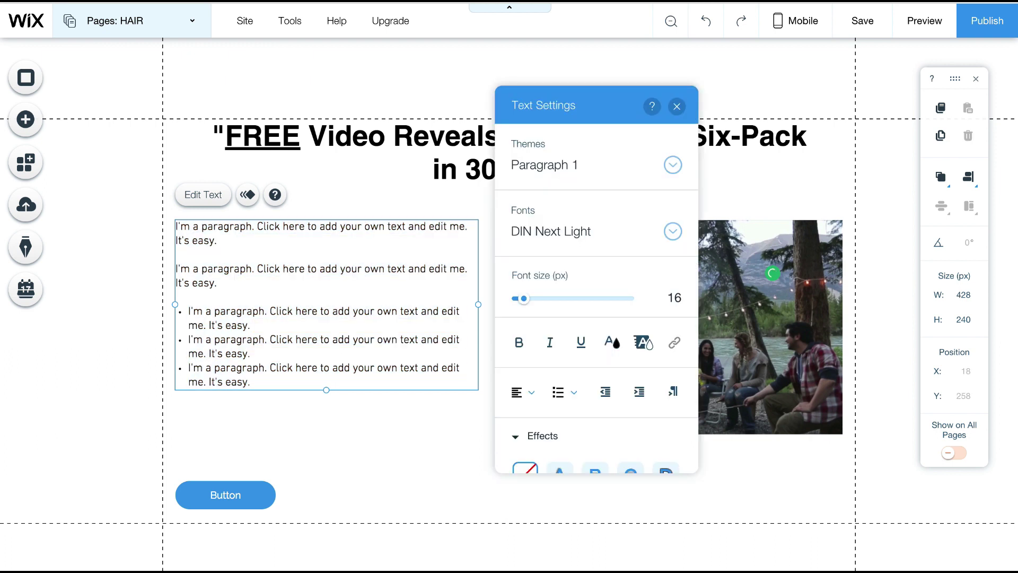
pyautogui.write('A lot of peop')
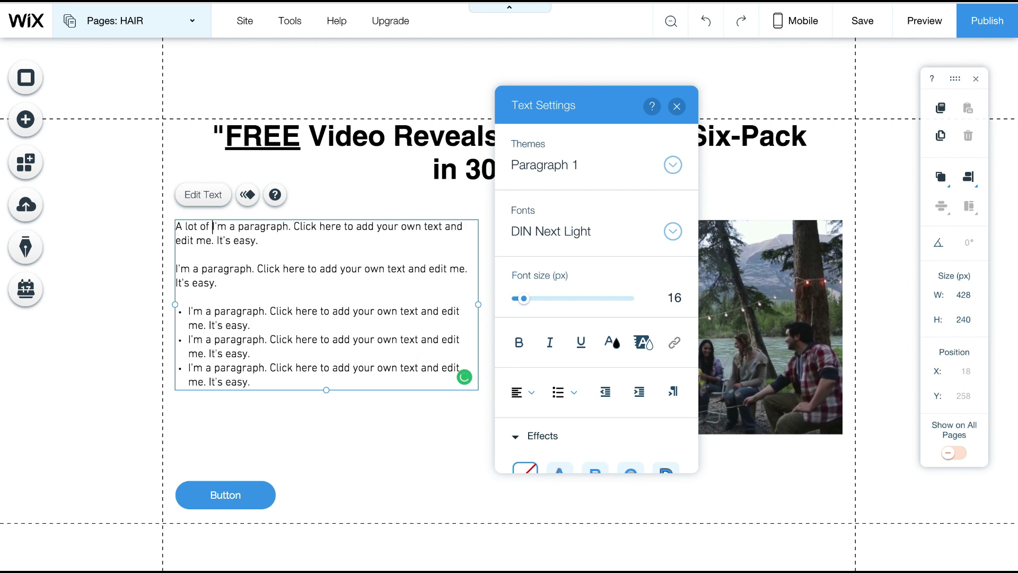
pyautogui.write('le think ge')
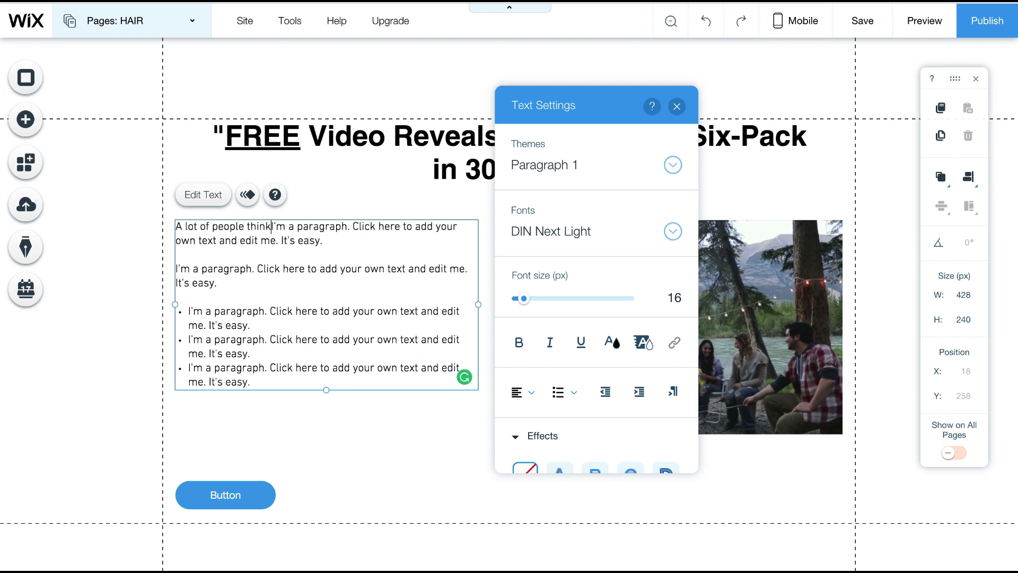
pyautogui.write('tting a six-')
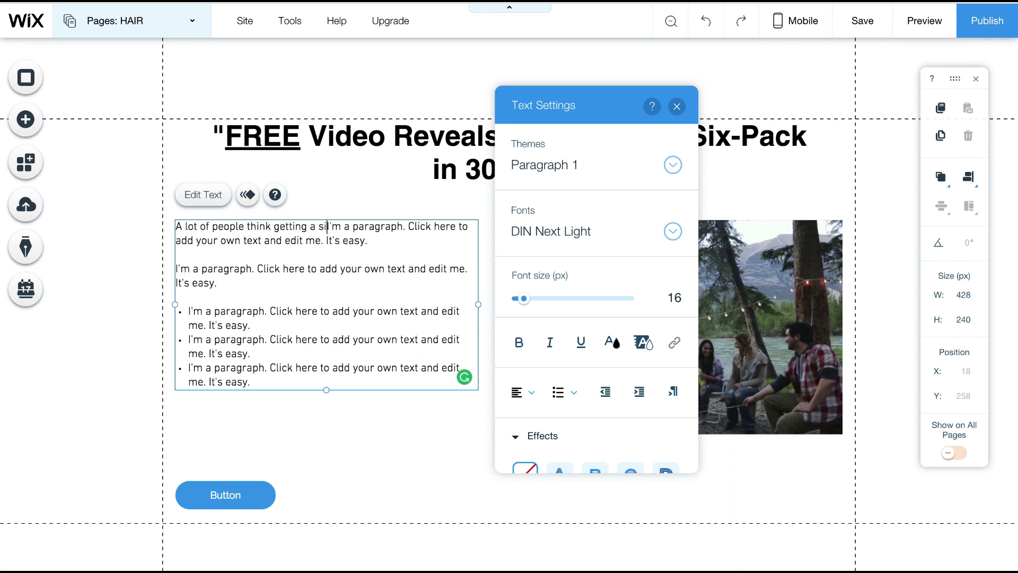
pyautogui.write('pack is')
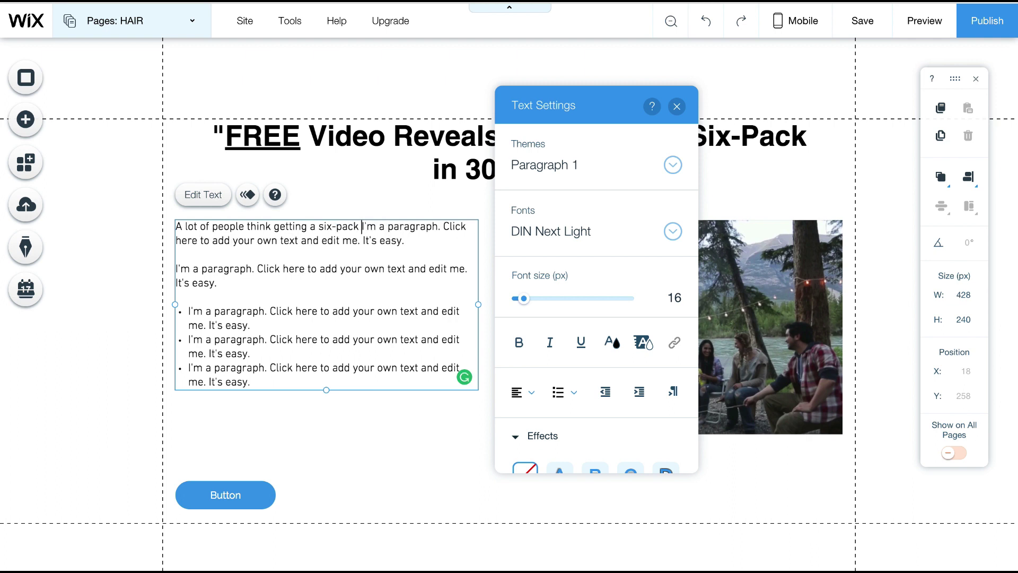
pyautogui.write(' all about diet an')
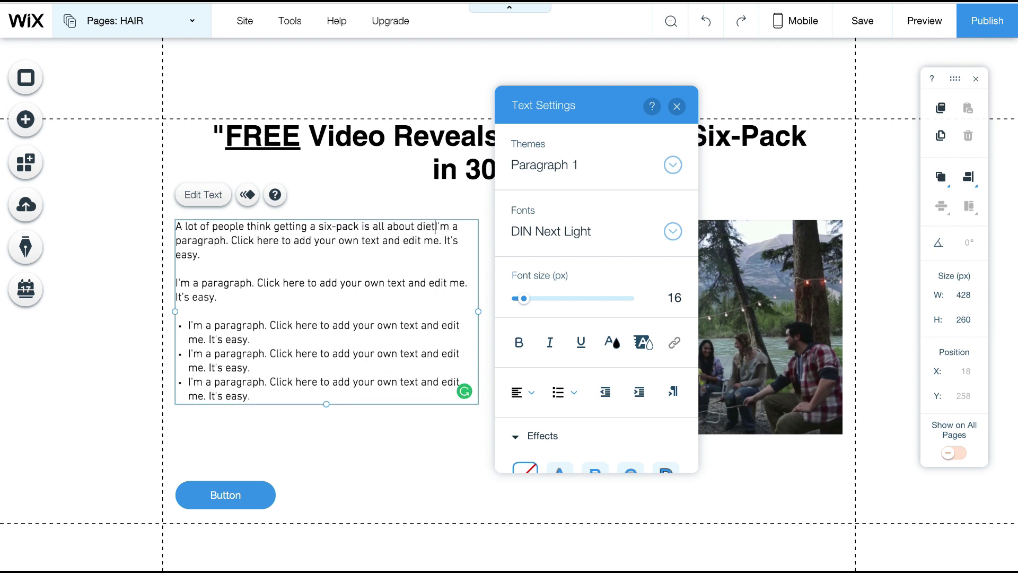
pyautogui.write('d exercise')
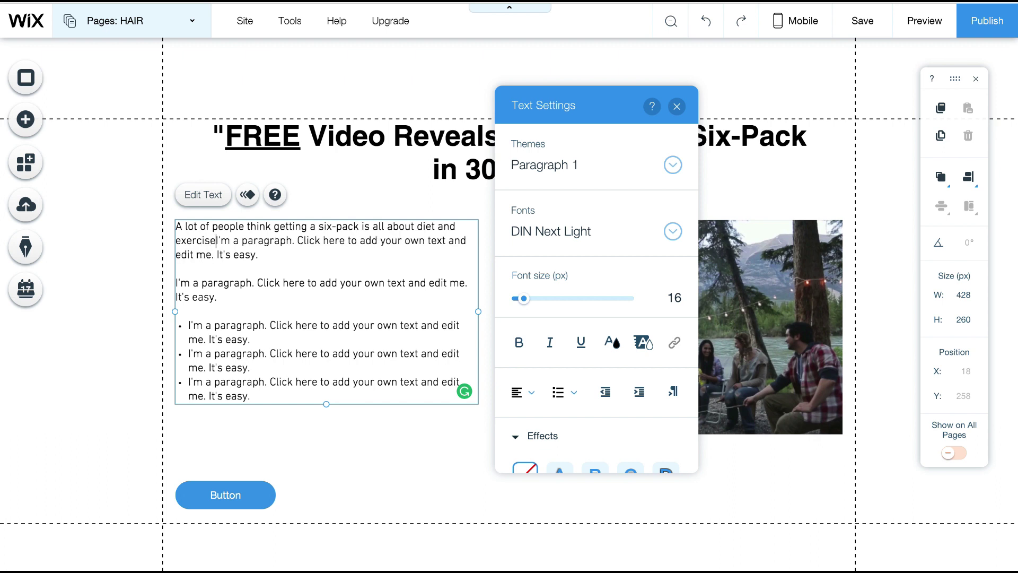
pyautogui.write('.')
# Add "It's just not true." as a separate paragraph below the opening sentence about diet and exercise
pyautogui.press('Return')
pyautogui.press('Return')
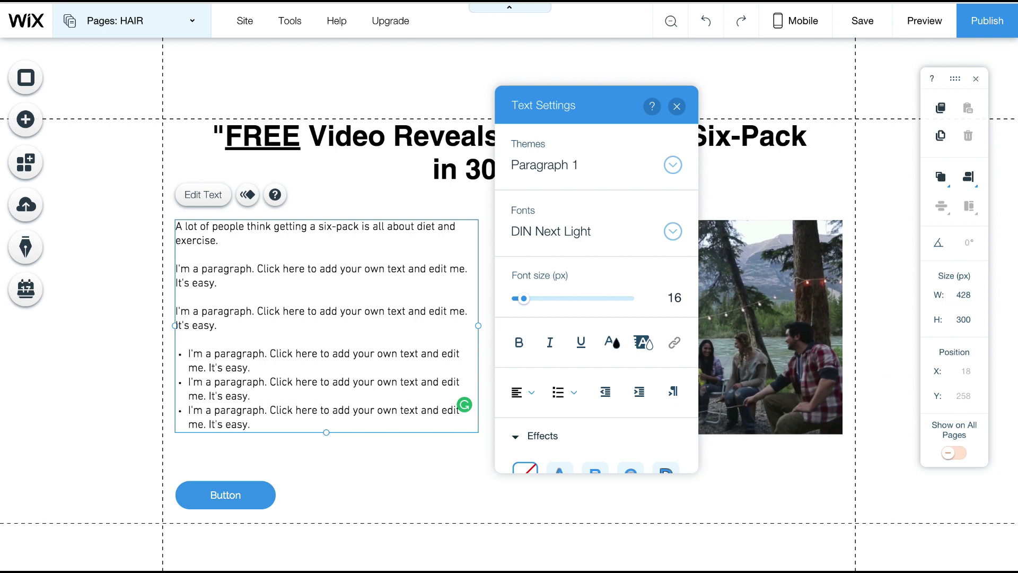
pyautogui.write("It's just no")
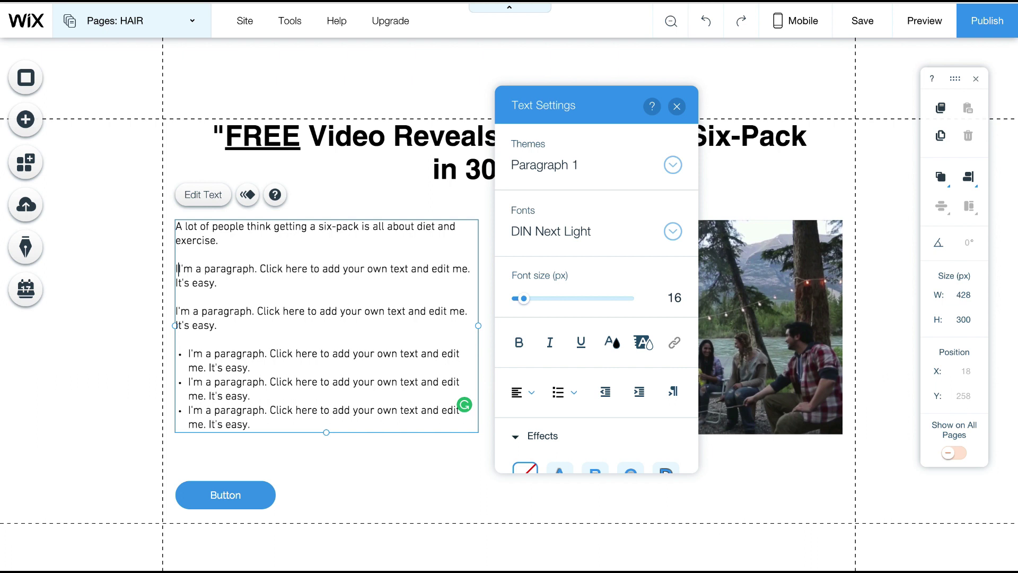
pyautogui.write('t true.')
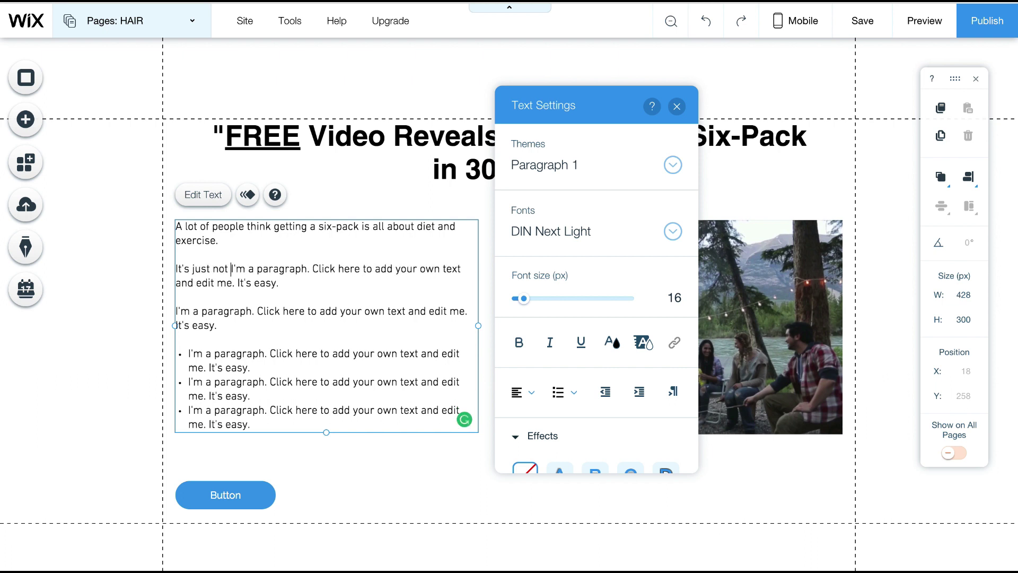
# Start a new paragraph reading "In this vide, you'll learn:" and remove the placeholder text that follows it on that line
pyautogui.press('Return')
pyautogui.press('Return')
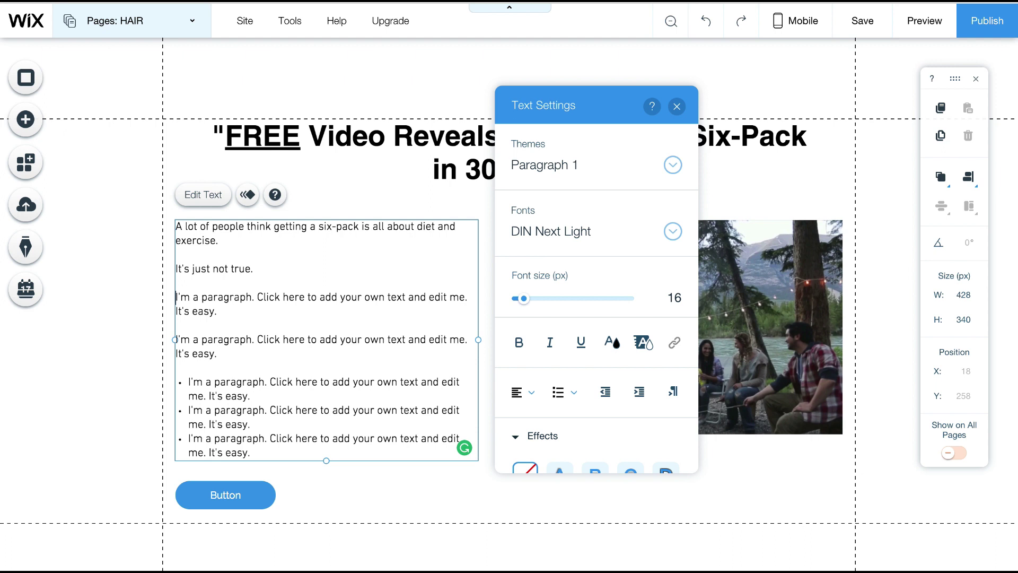
pyautogui.write('In this vide, y')
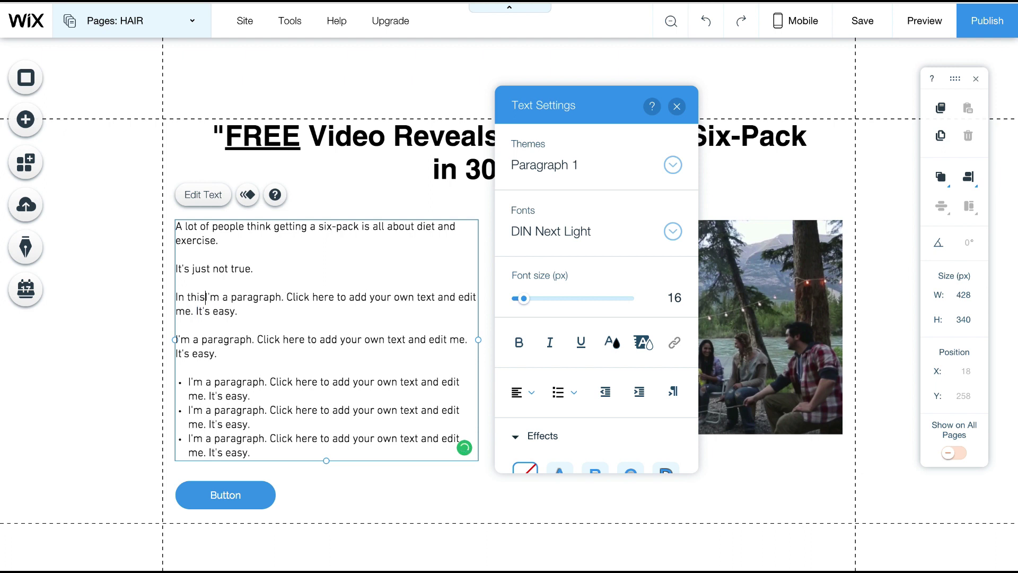
pyautogui.write("ou'll learn")
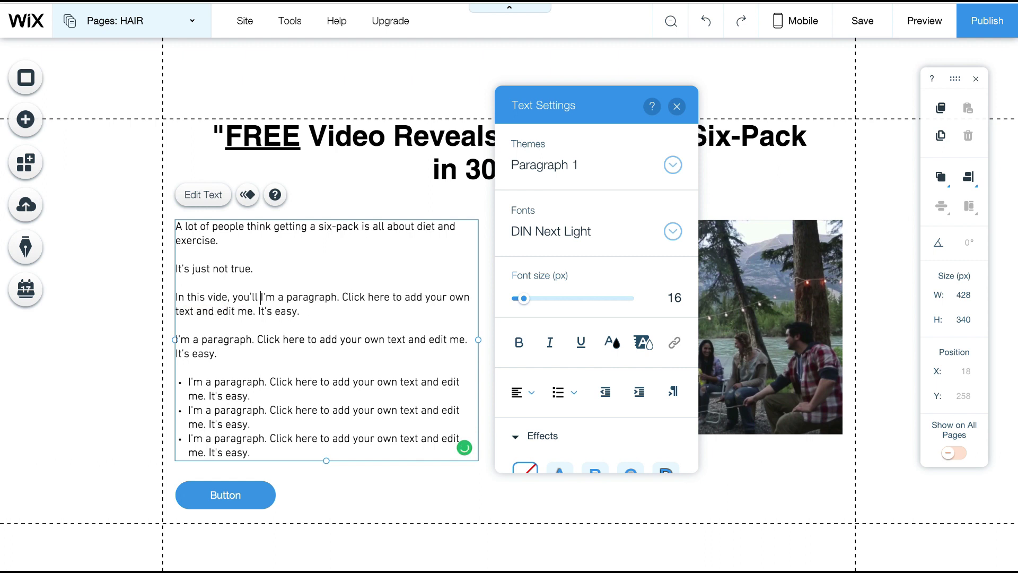
pyautogui.hotkey('shift', 'End')
pyautogui.press('Delete')
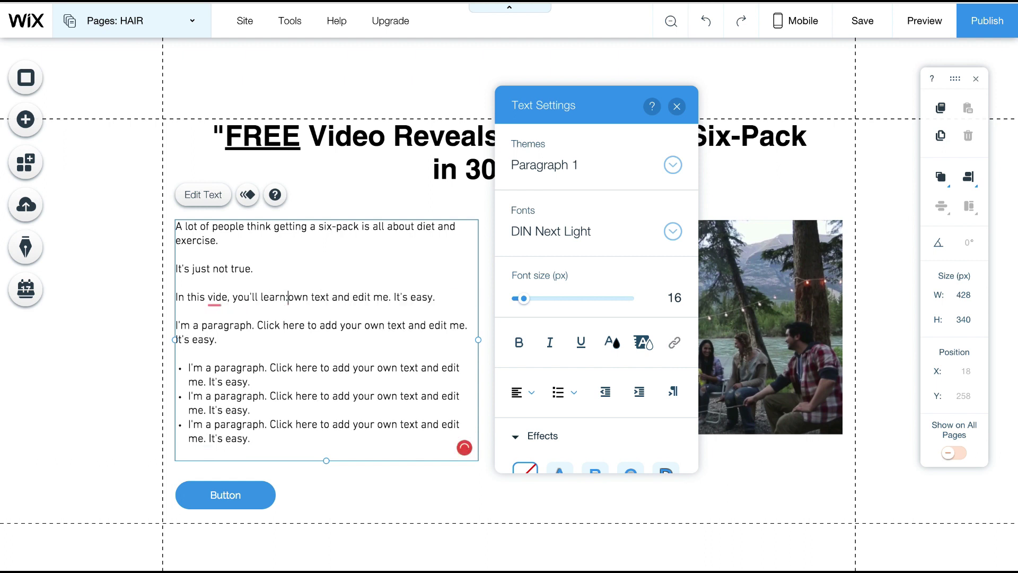
pyautogui.hotkey('shift', 'End')
pyautogui.press('Delete')
pyautogui.write(':')
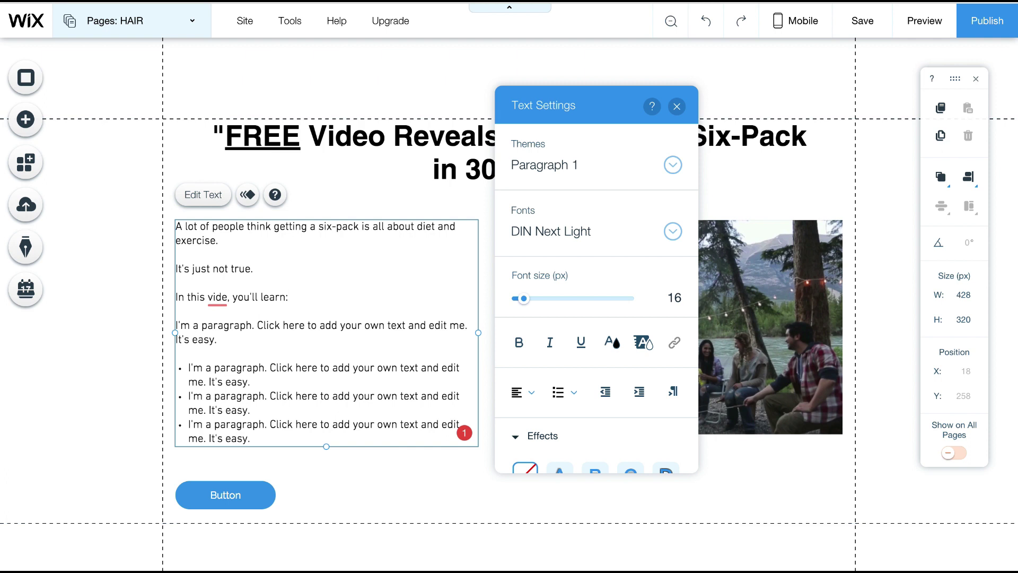
# Delete the placeholder paragraph above the bullet list and correct "vide" to "video" in the line introducing the bullets
pyautogui.hotkey('shift', 'Up')
pyautogui.hotkey('shift', 'Home')
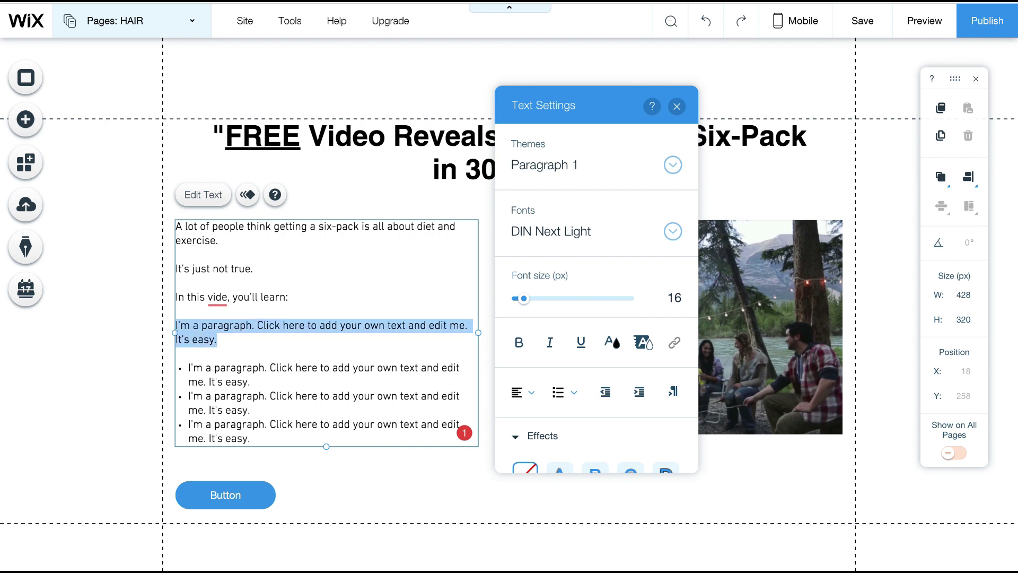
pyautogui.press('BackSpace')
pyautogui.press('BackSpace')
pyautogui.press('BackSpace')
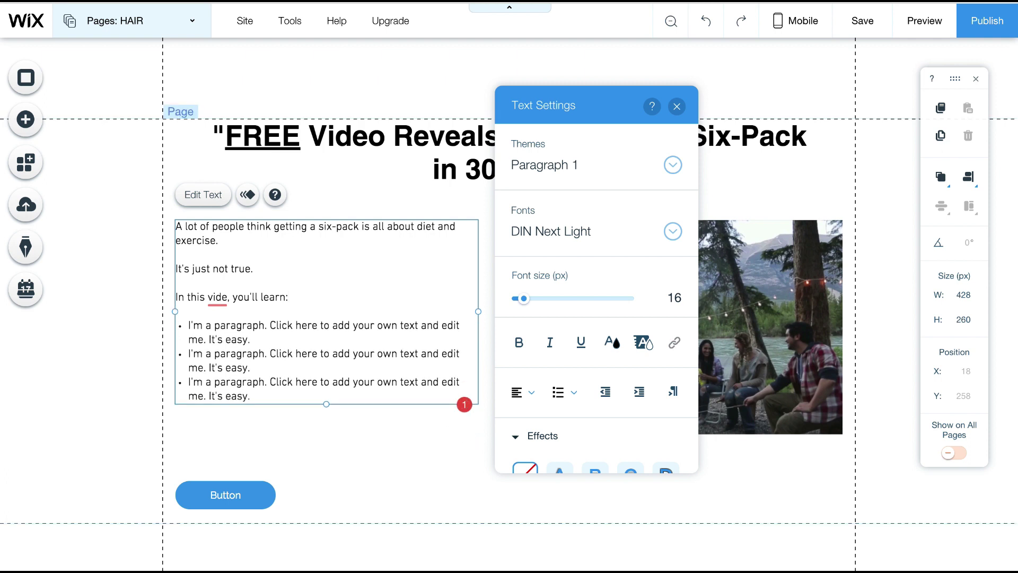
pyautogui.moveTo(216, 297)
pyautogui.click(224, 342)
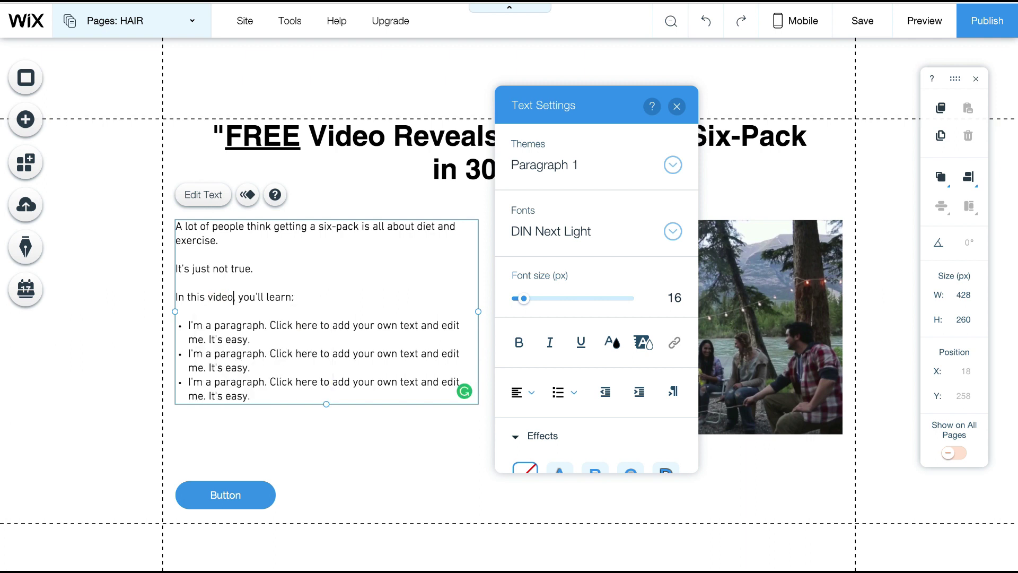
# Insert "How to lose weight WITHOUT having to give up your favorite foods" at the start of the first bullet
pyautogui.click(188, 324)
pyautogui.write('How to lose ')
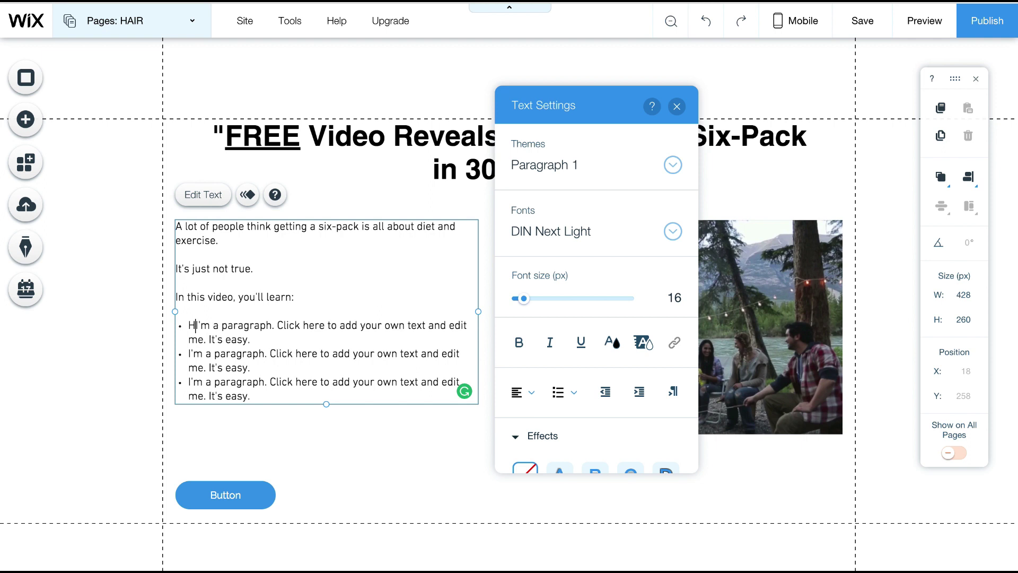
pyautogui.write('weight ')
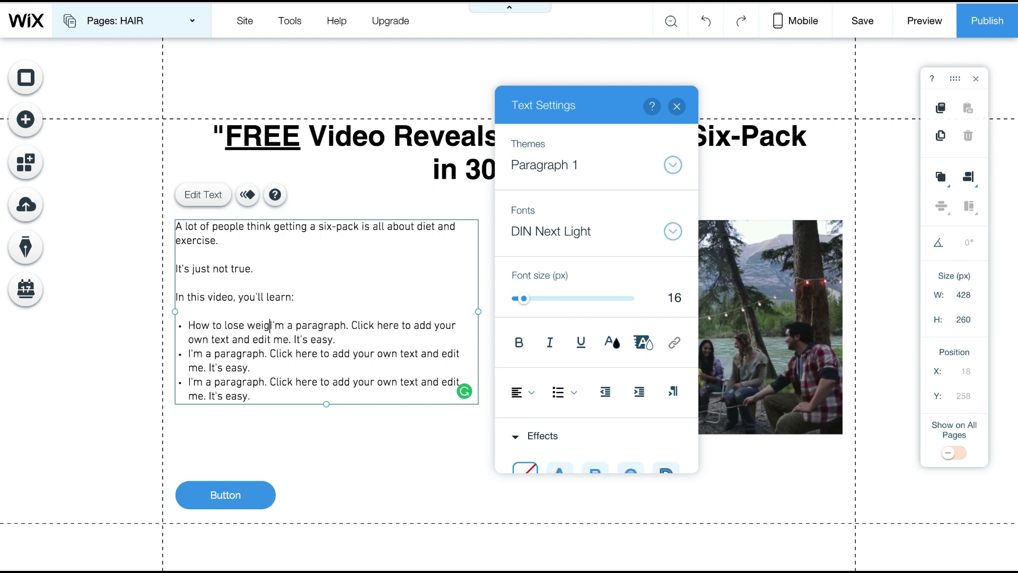
pyautogui.write('SITHOUT')
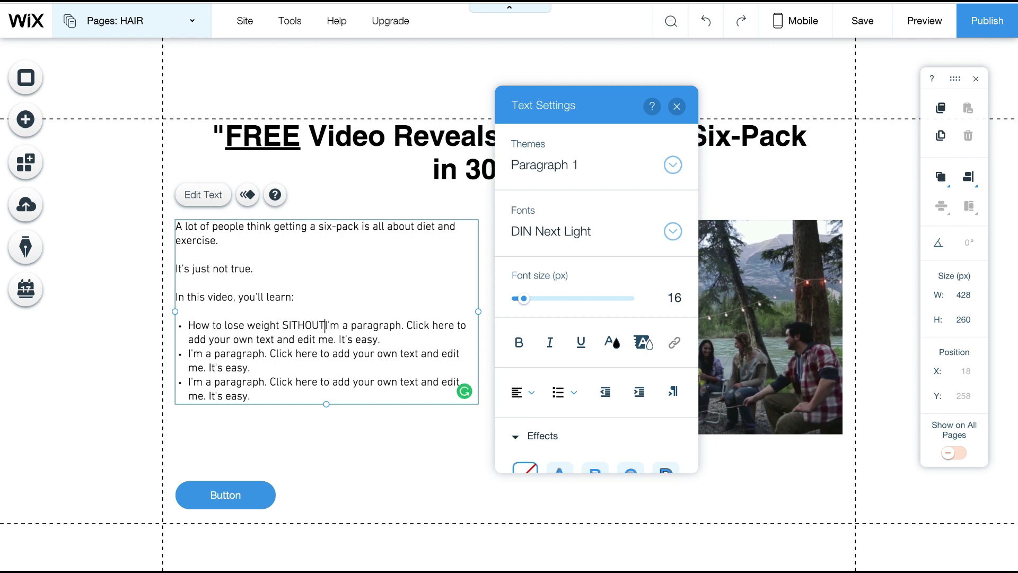
pyautogui.press('BackSpace')
pyautogui.press('BackSpace')
pyautogui.press('BackSpace')
pyautogui.press('BackSpace')
pyautogui.press('BackSpace')
pyautogui.press('BackSpace')
pyautogui.press('BackSpace')
pyautogui.write('WITHOUT ')
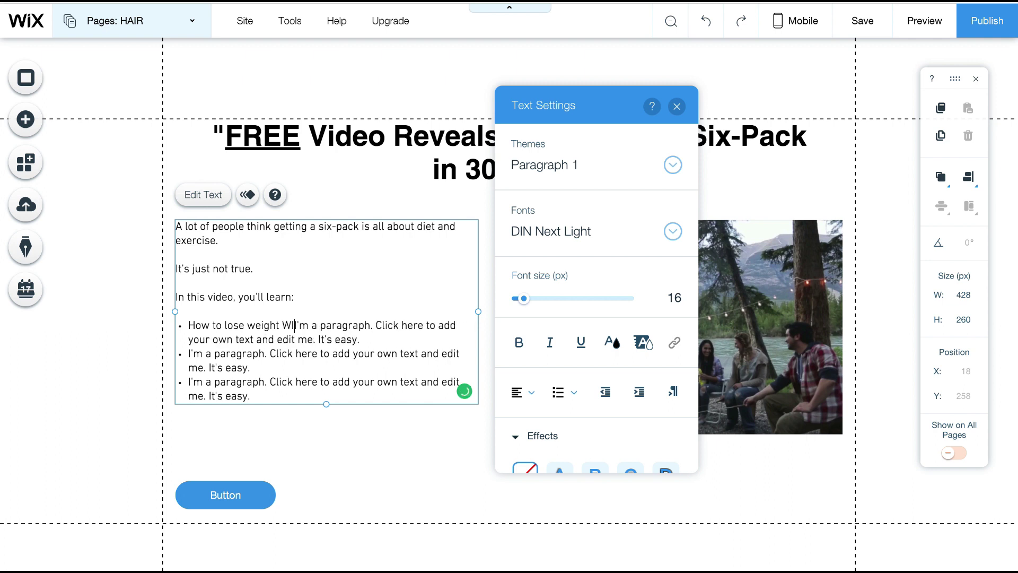
pyautogui.write('having ')
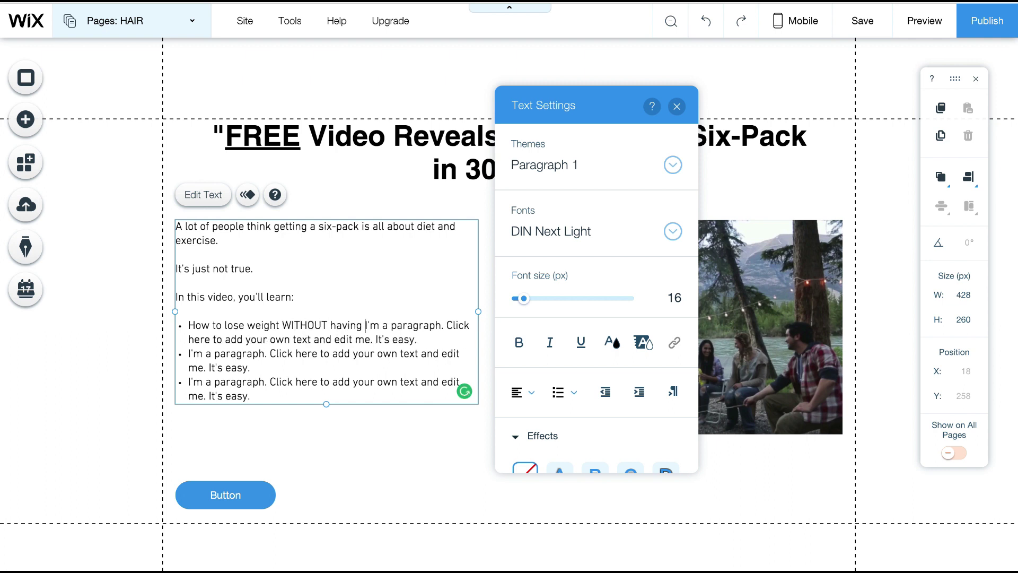
pyautogui.write('to give up your ')
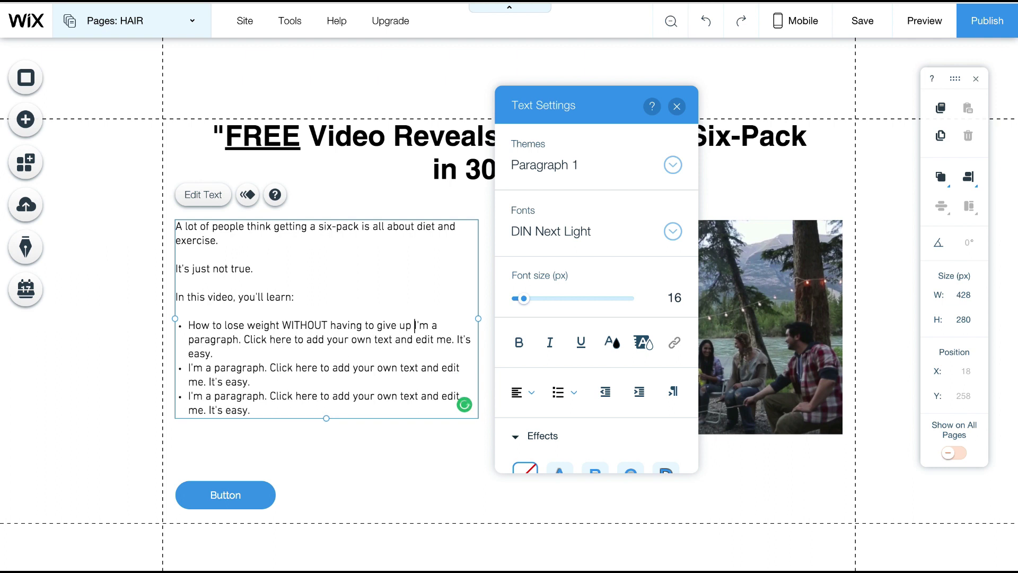
pyautogui.write('favorite gfoo')
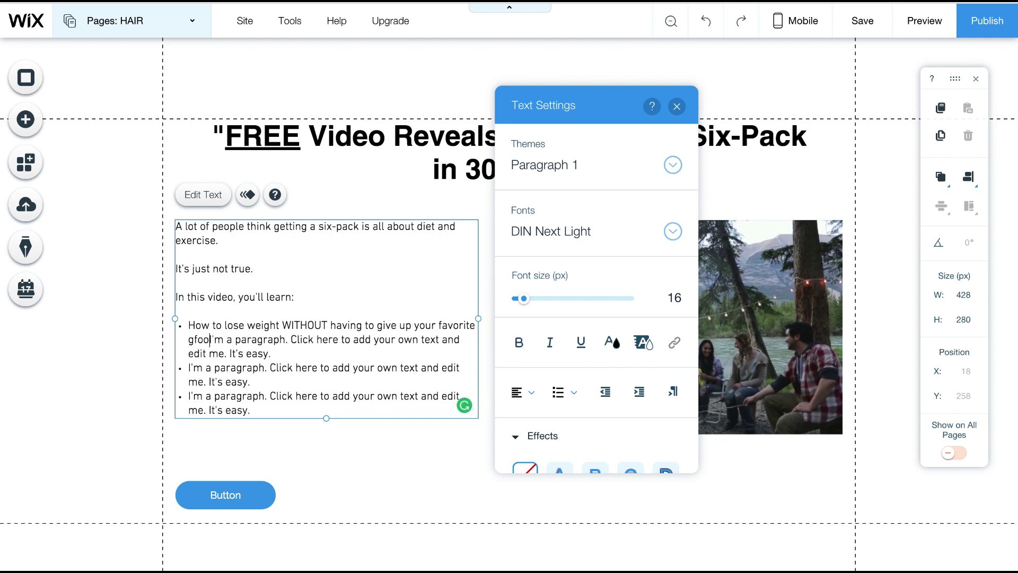
pyautogui.press('BackSpace')
pyautogui.press('BackSpace')
pyautogui.write('foods')
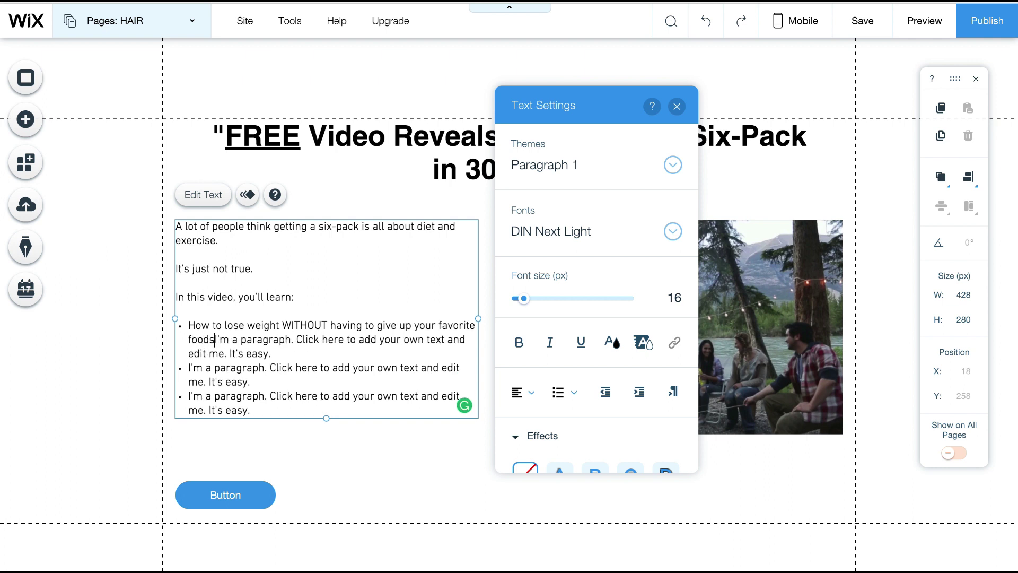
# Replace the remaining placeholder text with a second bullet reading "The Secret to Amazing Abs... WITHOUT having to spend hours in the gym"
pyautogui.hotkey('ctrl', 'shift', 'End')
pyautogui.press('Delete')
pyautogui.write('\\')
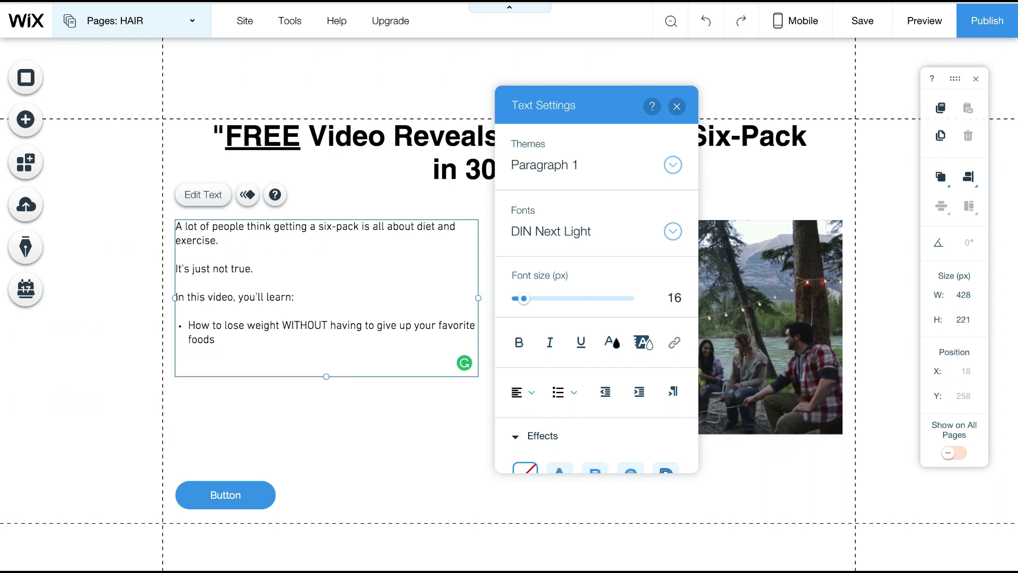
pyautogui.write('The Secret to A')
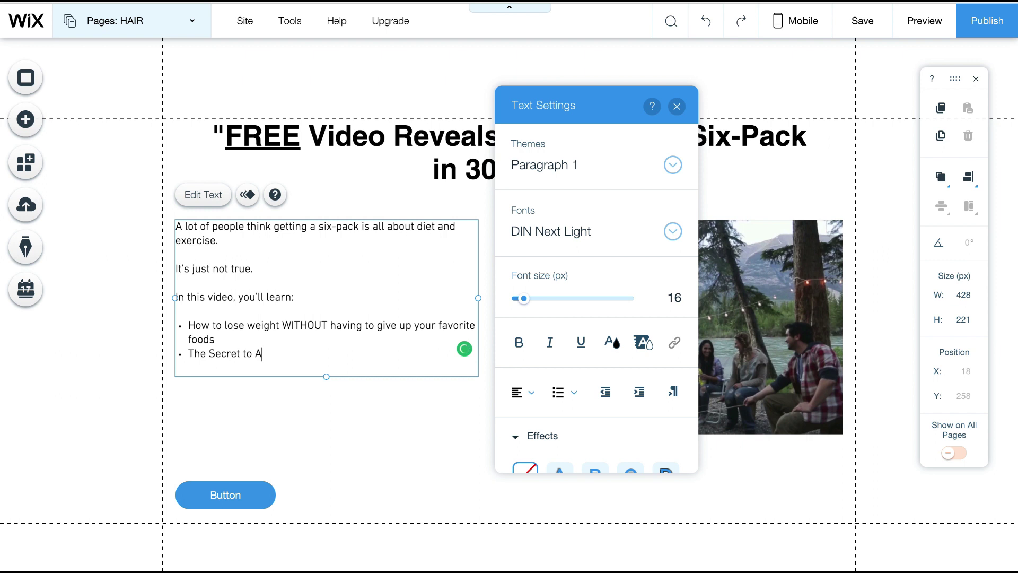
pyautogui.write('mazing Abs... WITHOUT ')
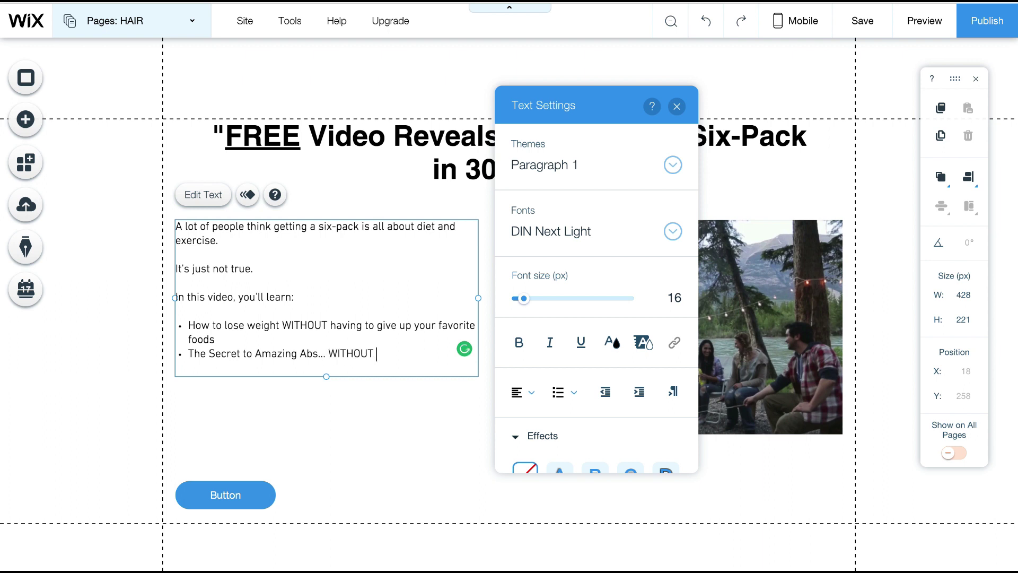
pyautogui.write('having to spend hours in the gym')
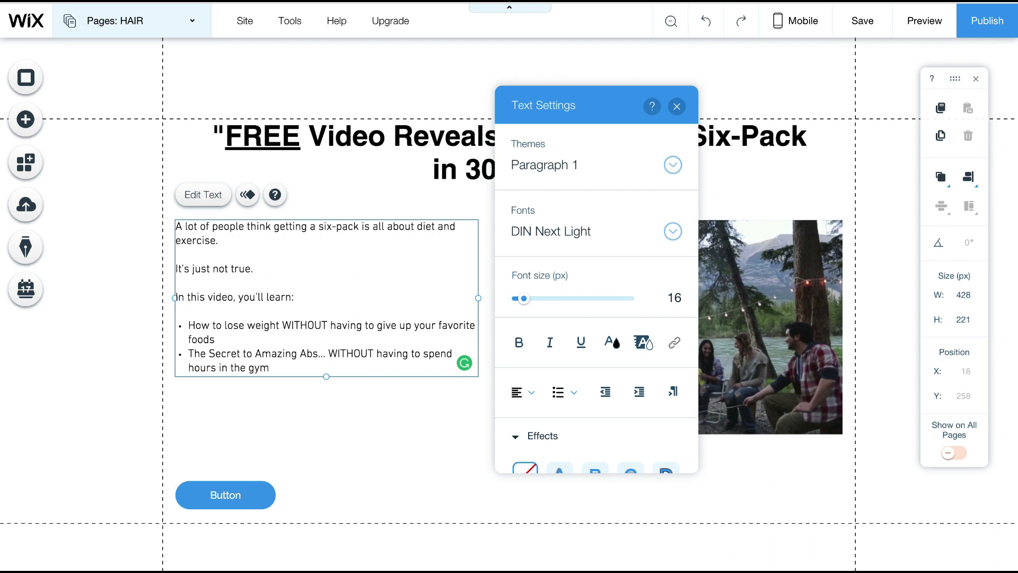
# Add a third bullet reading "The ONE Thing you can do to keep your six-pack year-round... even during the holidays!" and finish editing the text
pyautogui.press('Return')
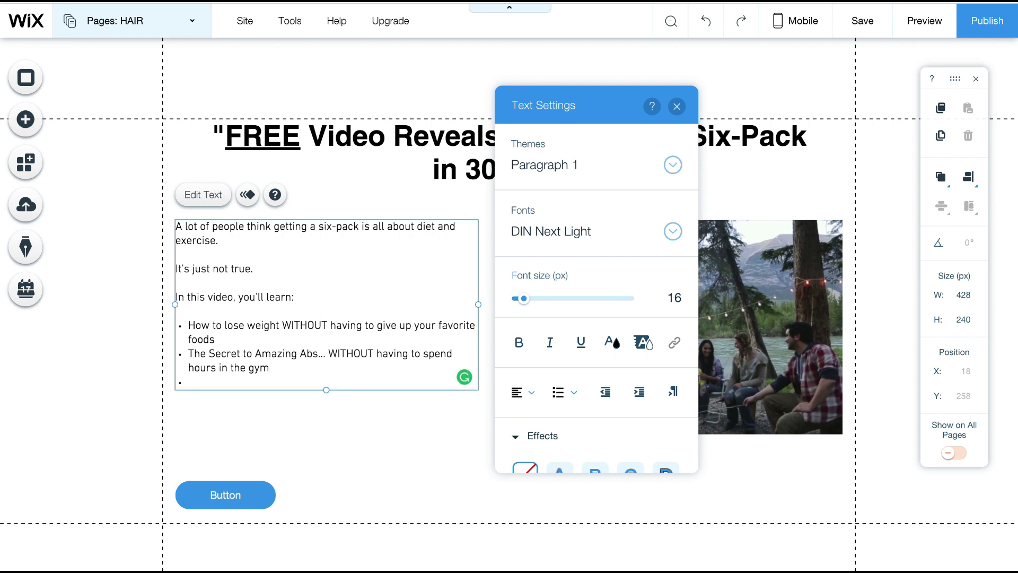
pyautogui.write('The ONE Thing you can do')
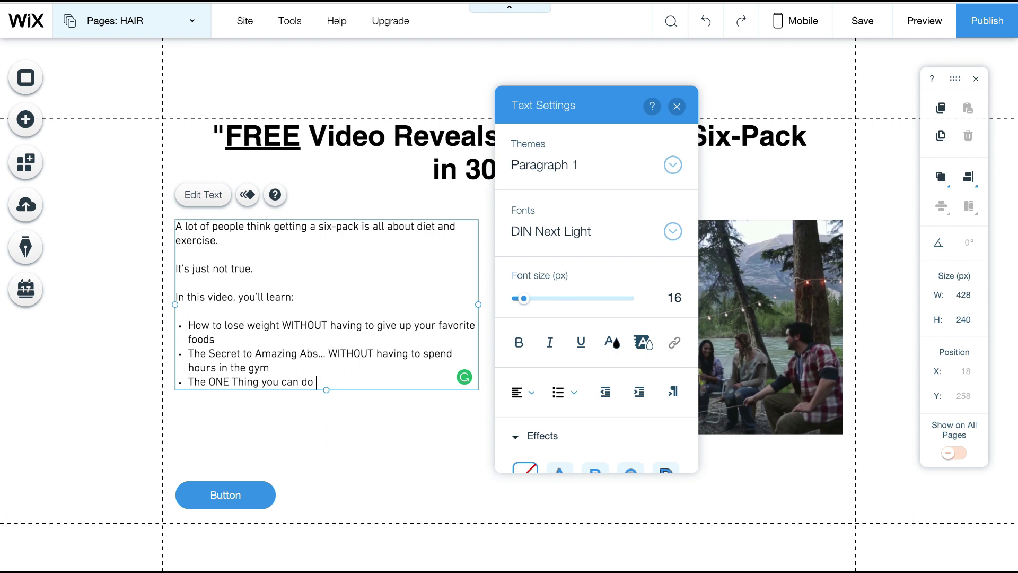
pyautogui.write(' to keep your six-pac')
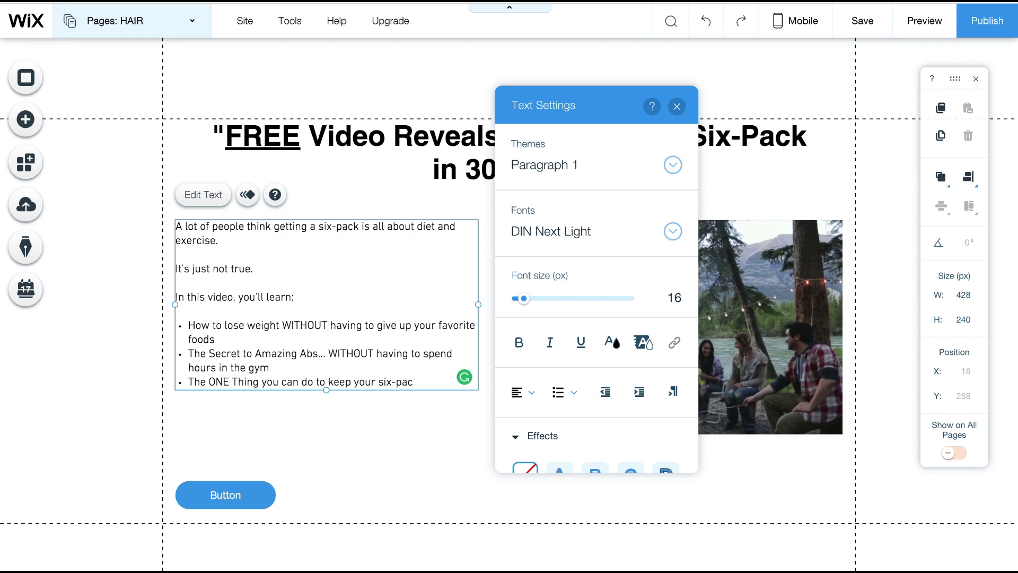
pyautogui.write('k year-round... eve')
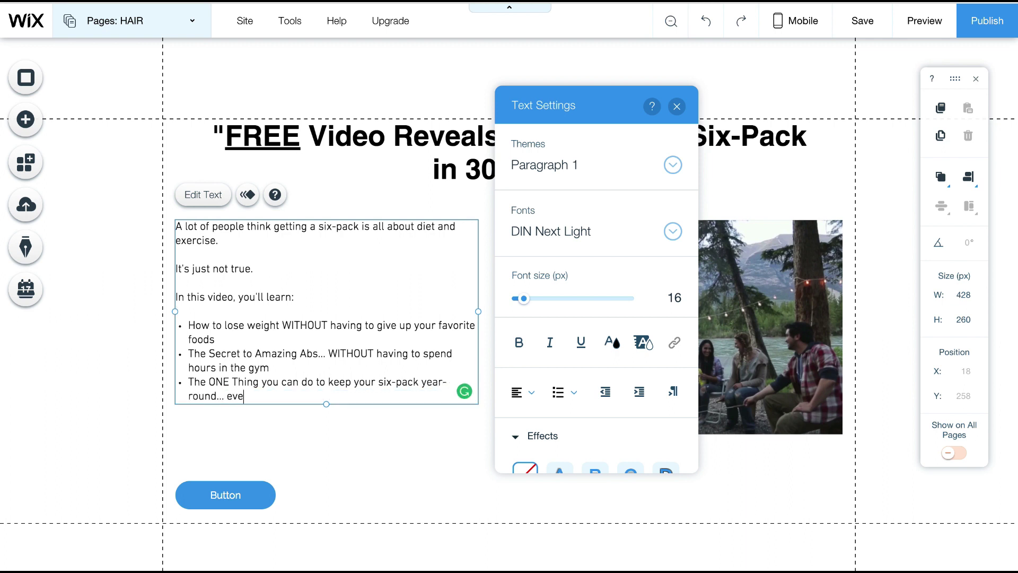
pyautogui.write('n during the holidays!')
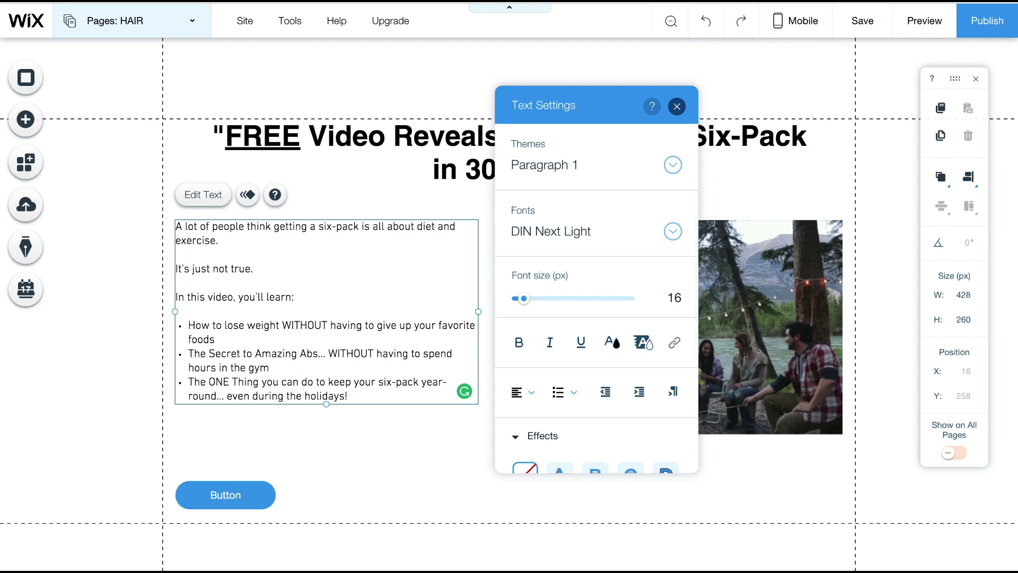
pyautogui.click(676, 106)
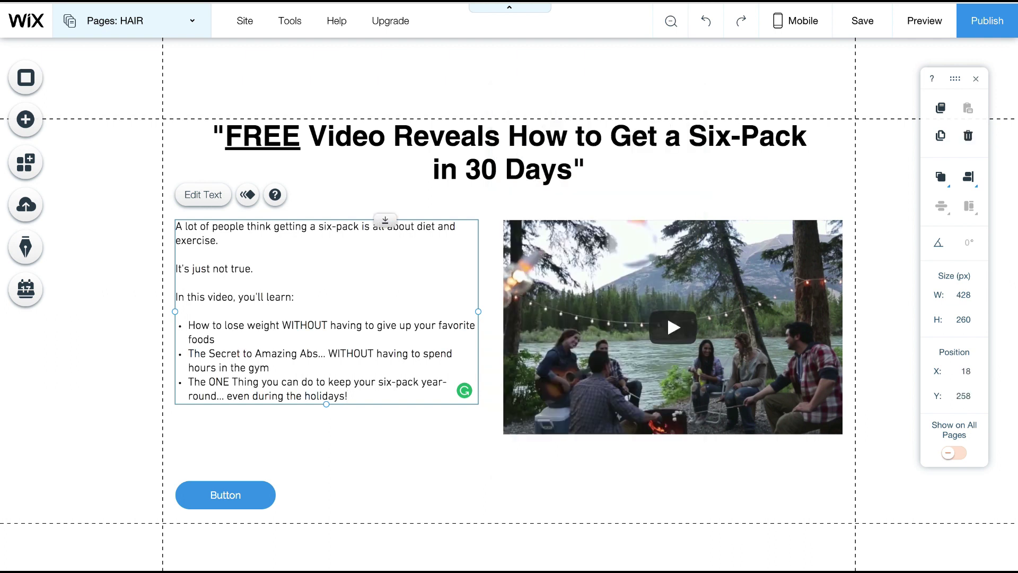
# Resize the video to about 493 px wide and 277 px high, extending it toward the text and raising its lower edge
pyautogui.click(672, 327)
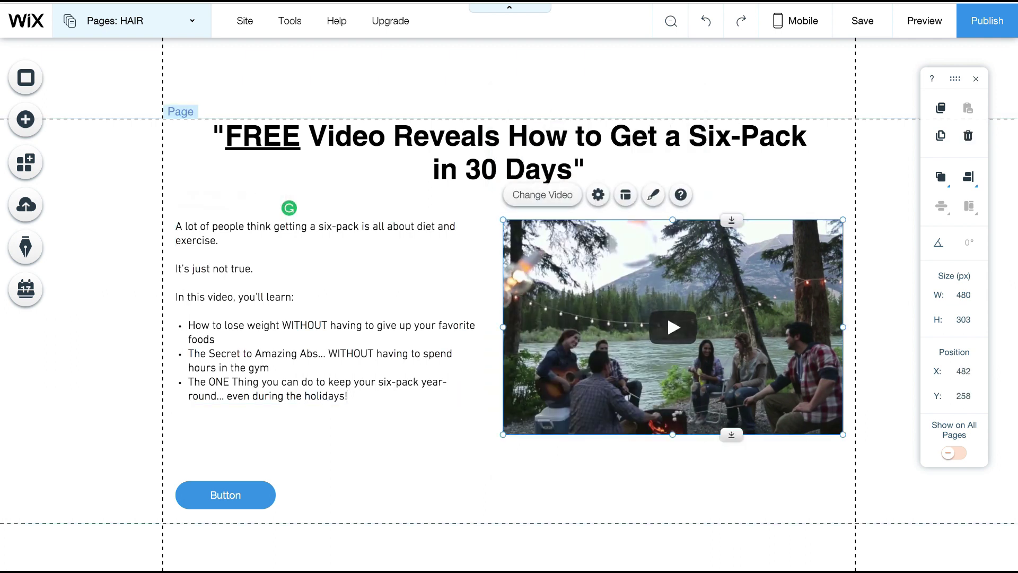
pyautogui.moveTo(503, 326)
pyautogui.mouseDown()
pyautogui.moveTo(517, 326)
pyautogui.moveTo(494, 326)
pyautogui.mouseUp()
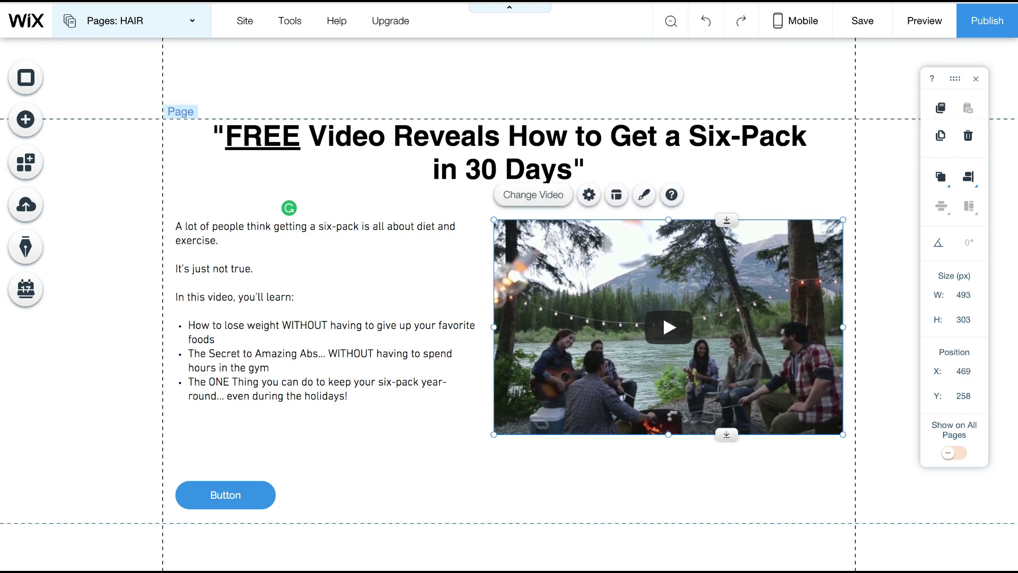
pyautogui.moveTo(668, 434); pyautogui.dragTo(668, 415)
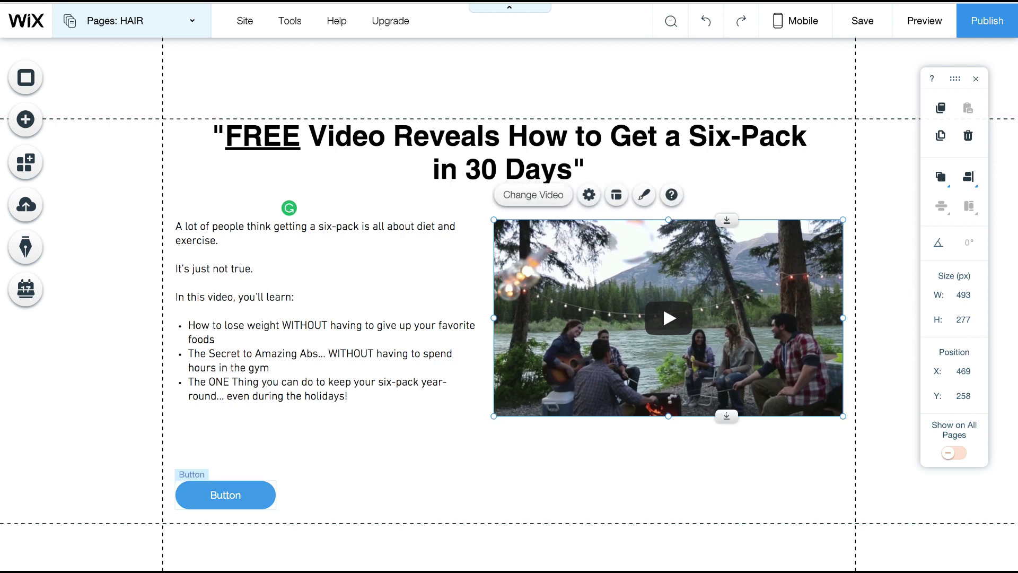
# Move the button up to just below the bullet list and change its text to "I Want the Video"
pyautogui.click(226, 495)
pyautogui.moveTo(225, 494); pyautogui.dragTo(225, 445)
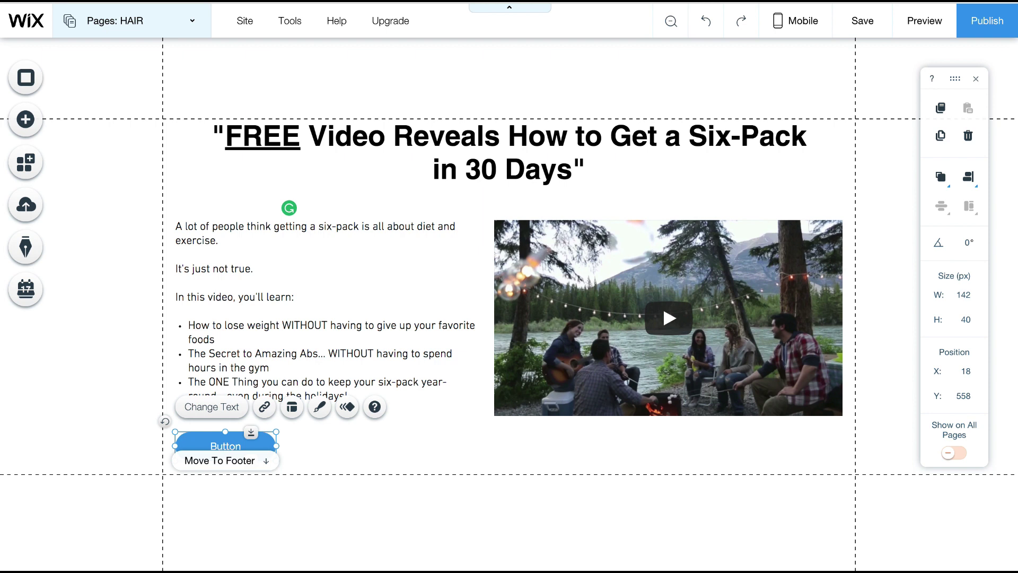
pyautogui.click(212, 407)
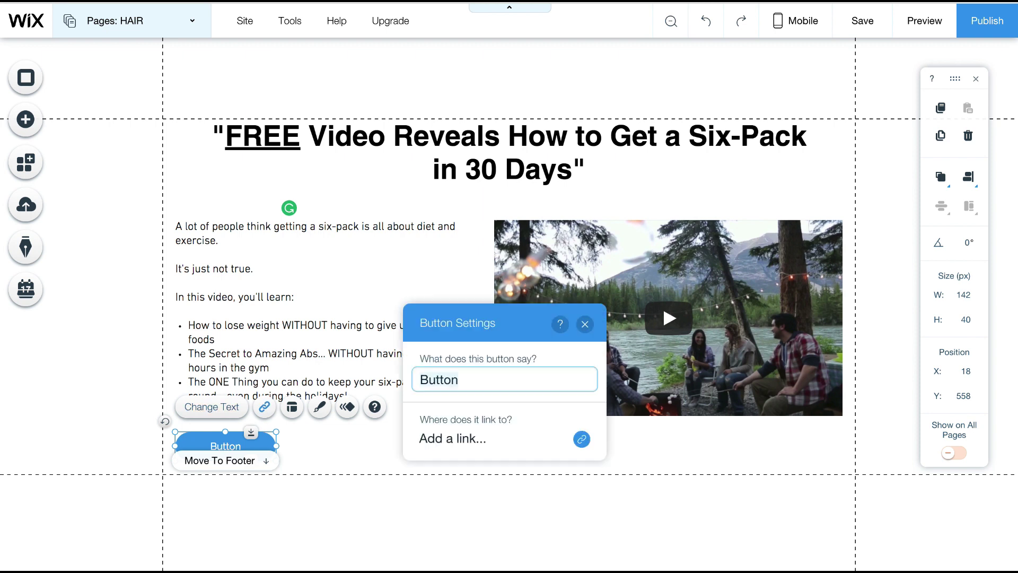
pyautogui.write('I Want the Videoi')
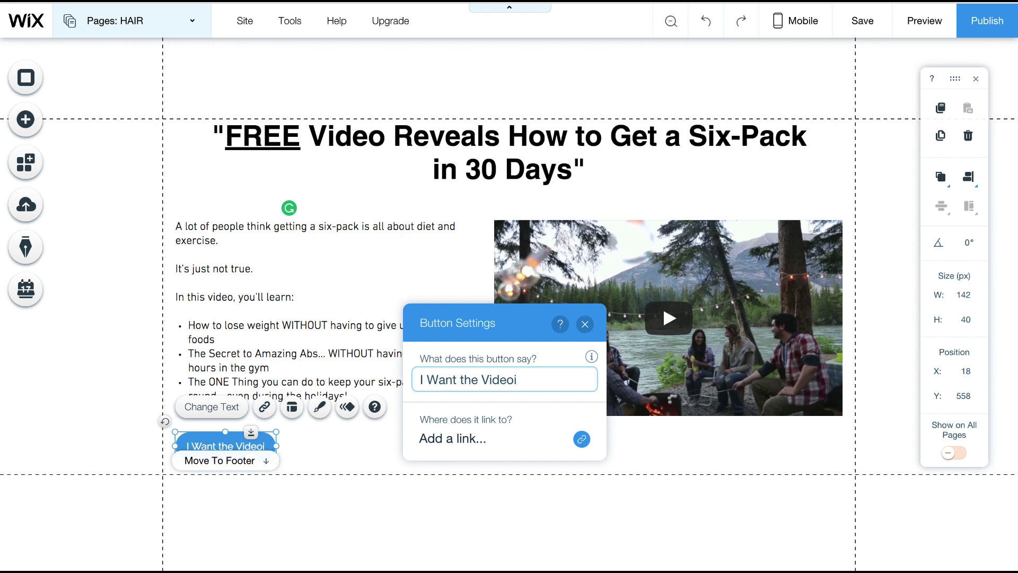
pyautogui.press('BackSpace')
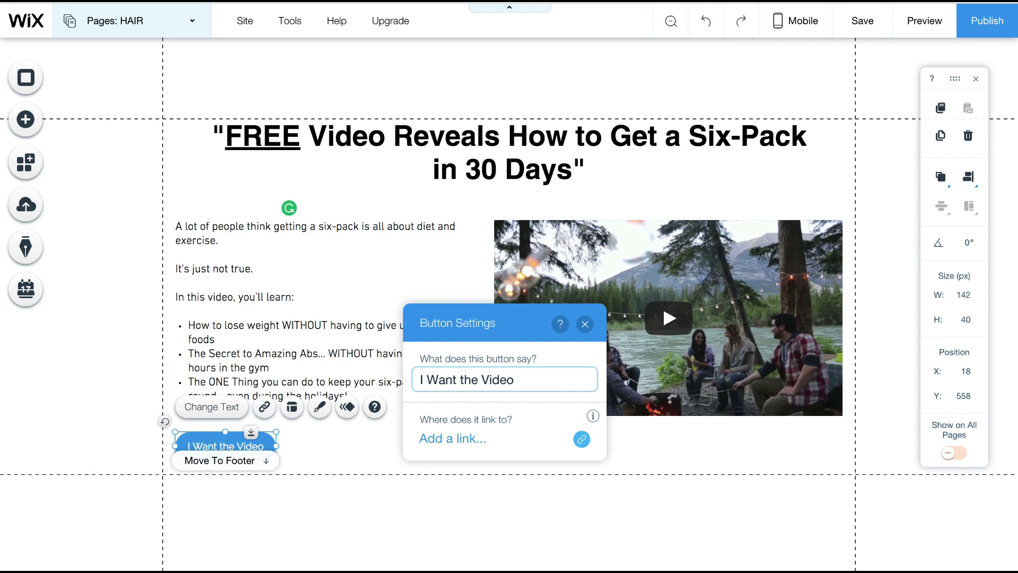
# Choose Lightbox as the button's link type and create a new lightbox from the Subscribe (Grayscale) "Join Our Mailing List" template
pyautogui.click(452, 439)
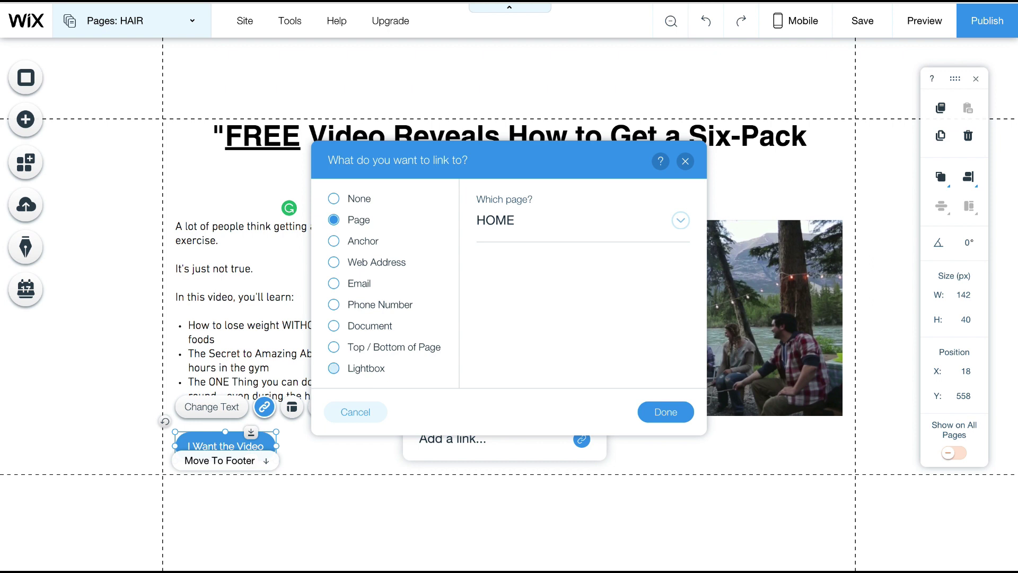
pyautogui.click(333, 367)
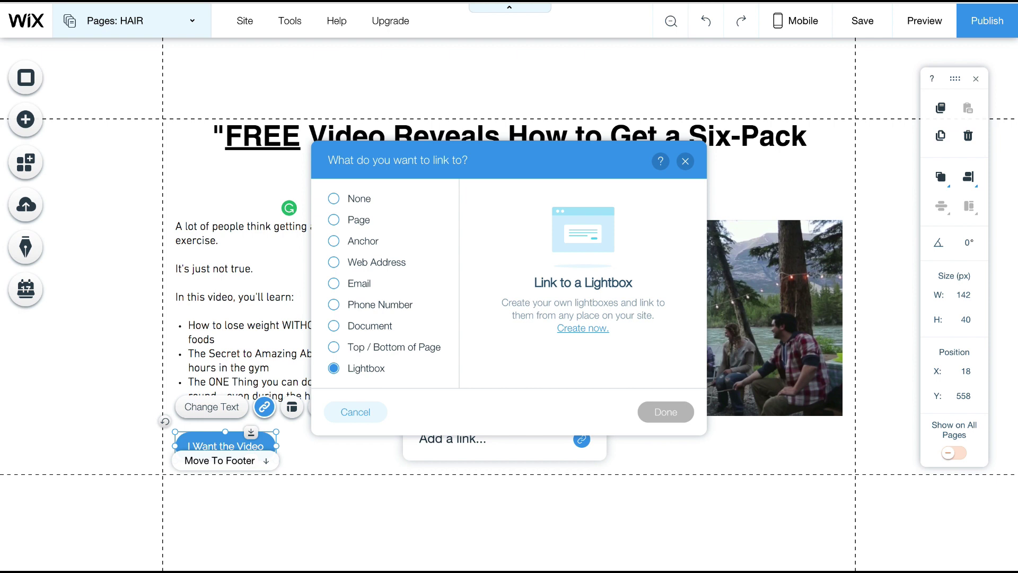
pyautogui.click(583, 327)
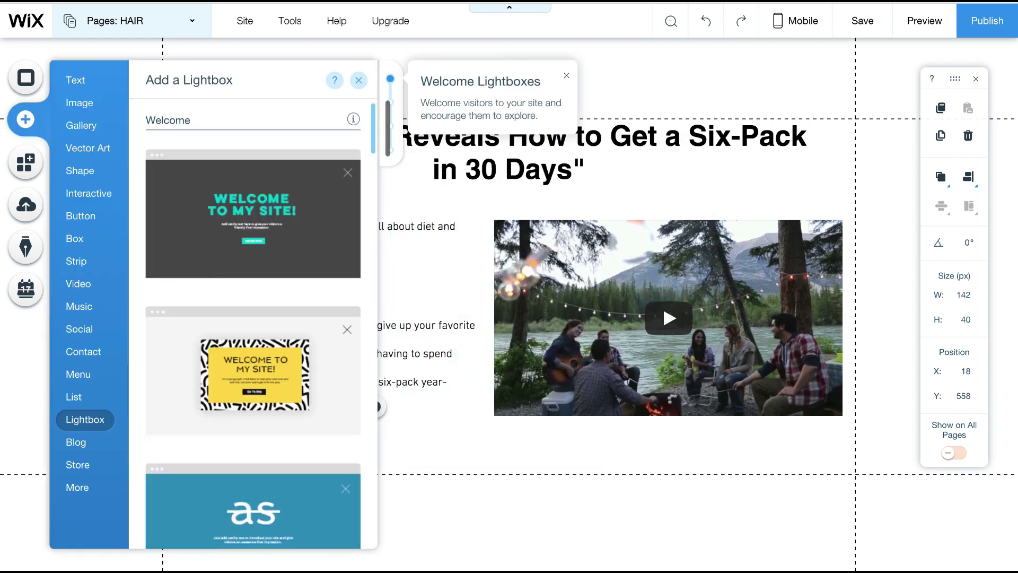
pyautogui.scroll(-10, 253, 323)
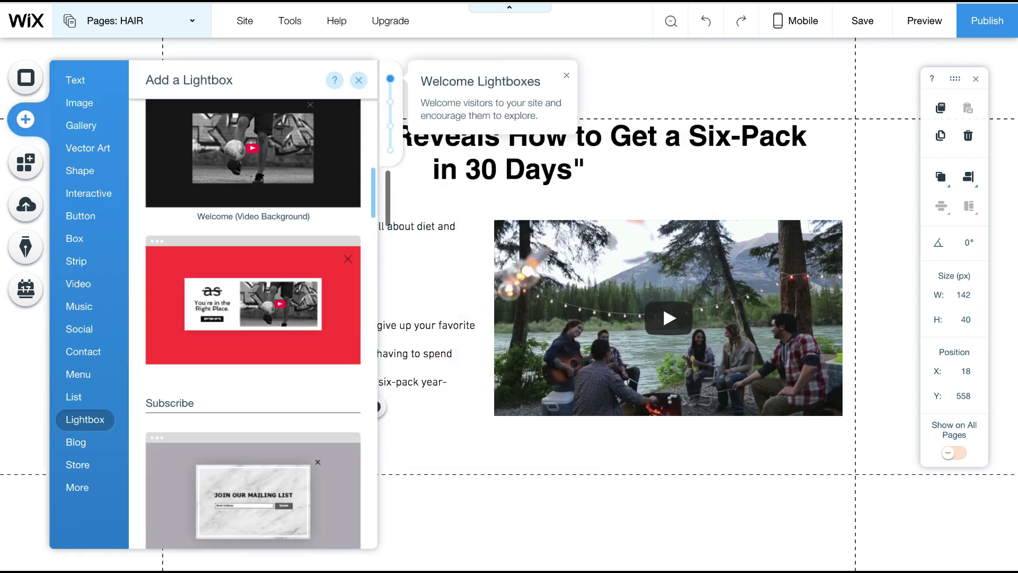
pyautogui.scroll(-10, 253, 323)
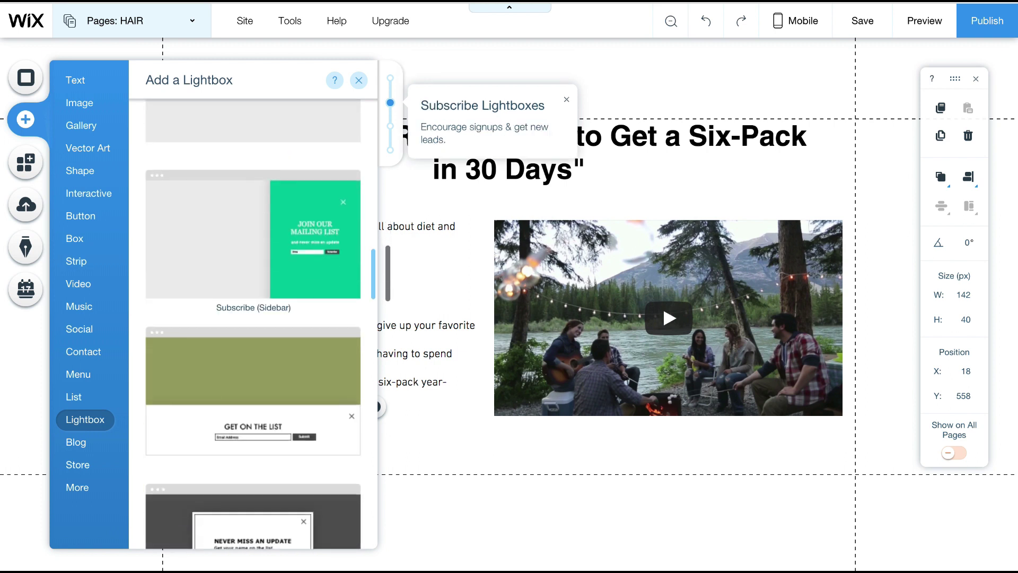
pyautogui.scroll(7, 253, 323)
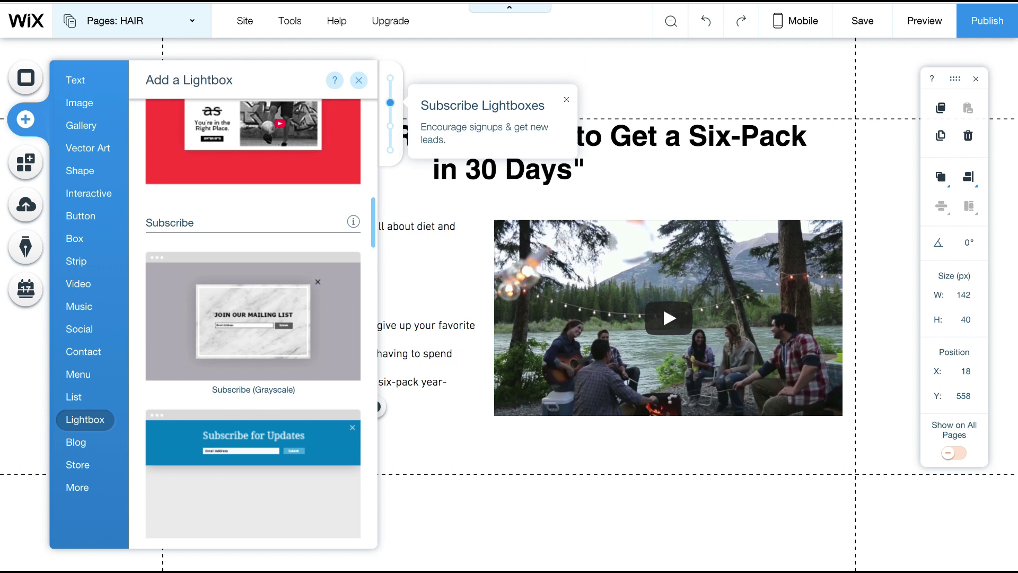
pyautogui.click(252, 318)
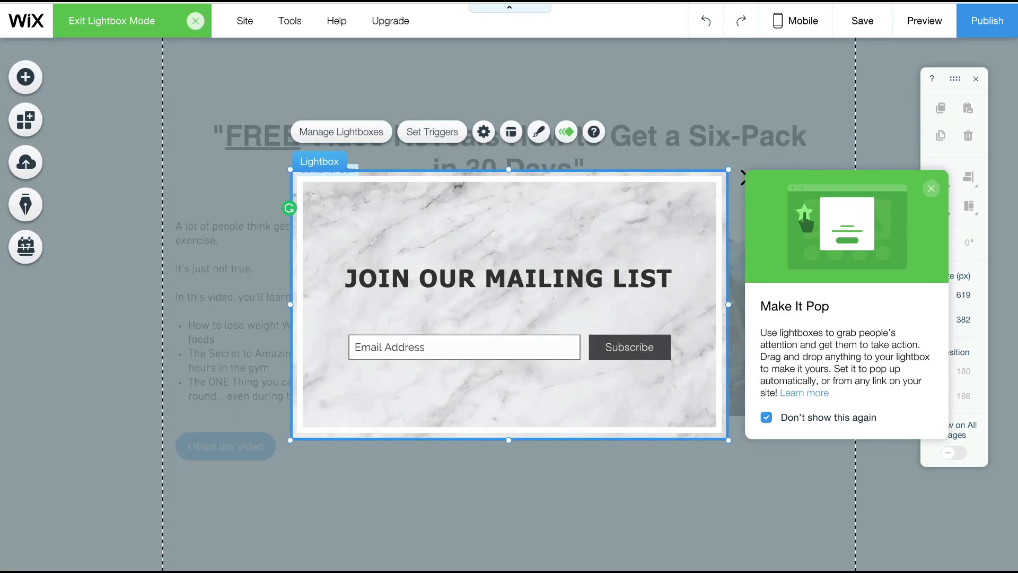
pyautogui.press('Escape')
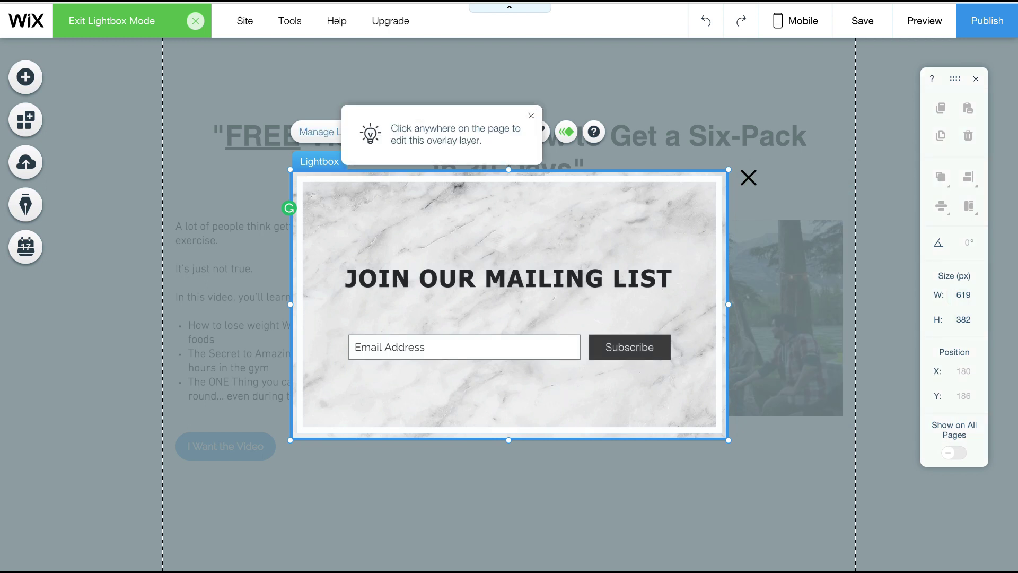
# Replace the marble design of the lightbox's inner box with a solid blue rounded-corner preset
pyautogui.click(371, 223)
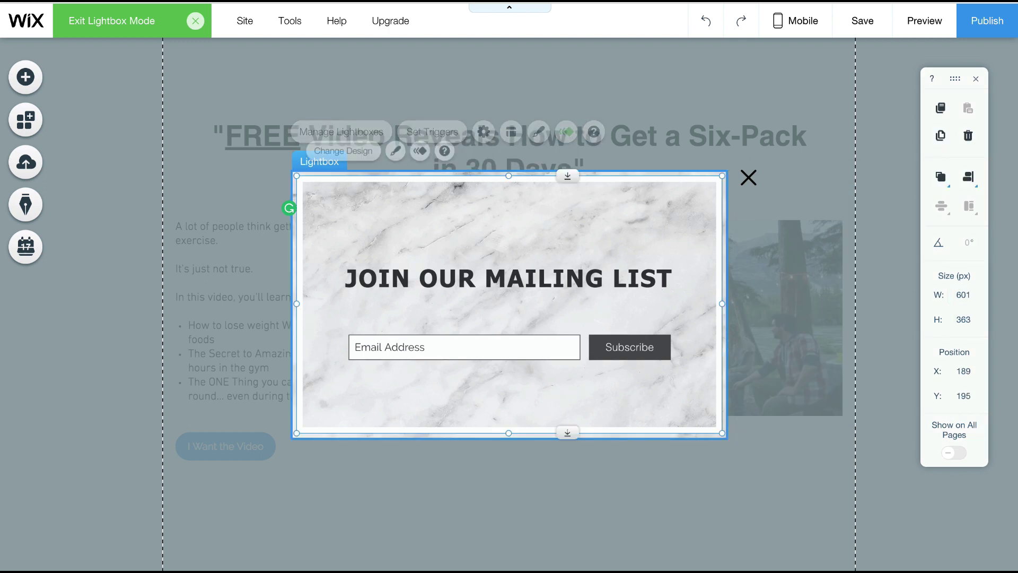
pyautogui.click(396, 151)
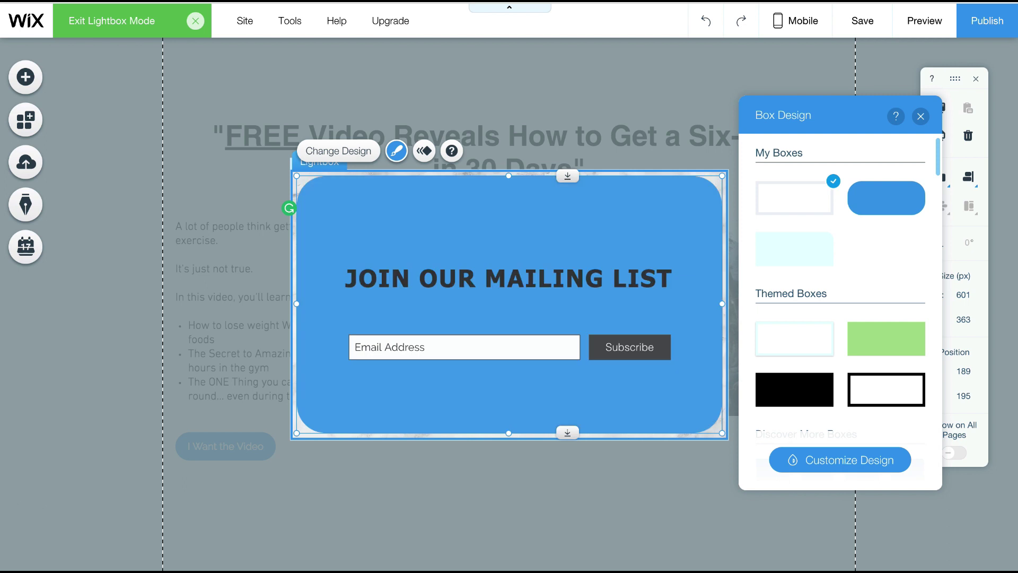
pyautogui.scroll(-6, 840, 296)
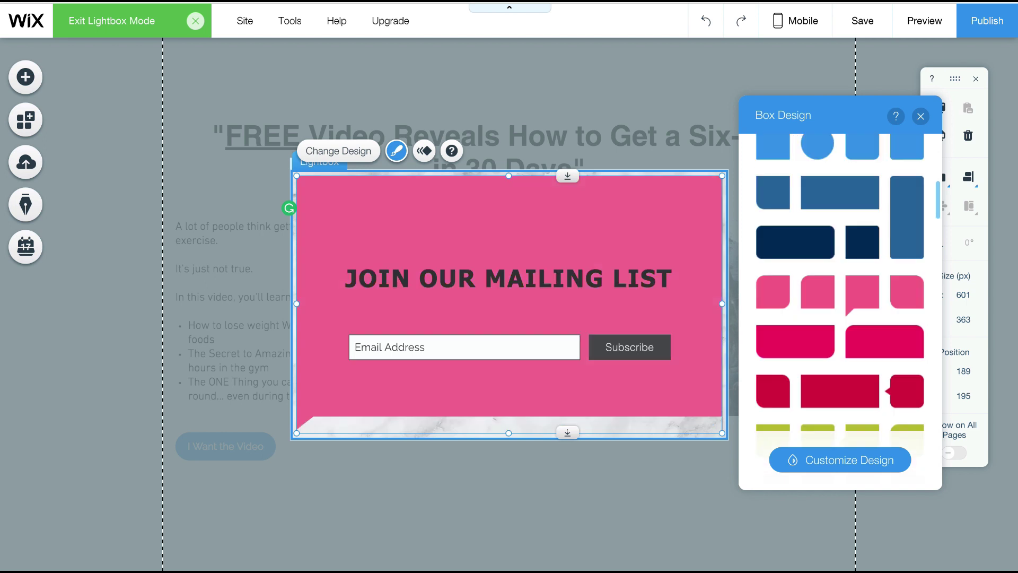
pyautogui.scroll(6, 840, 297)
pyautogui.scroll(-2, 840, 297)
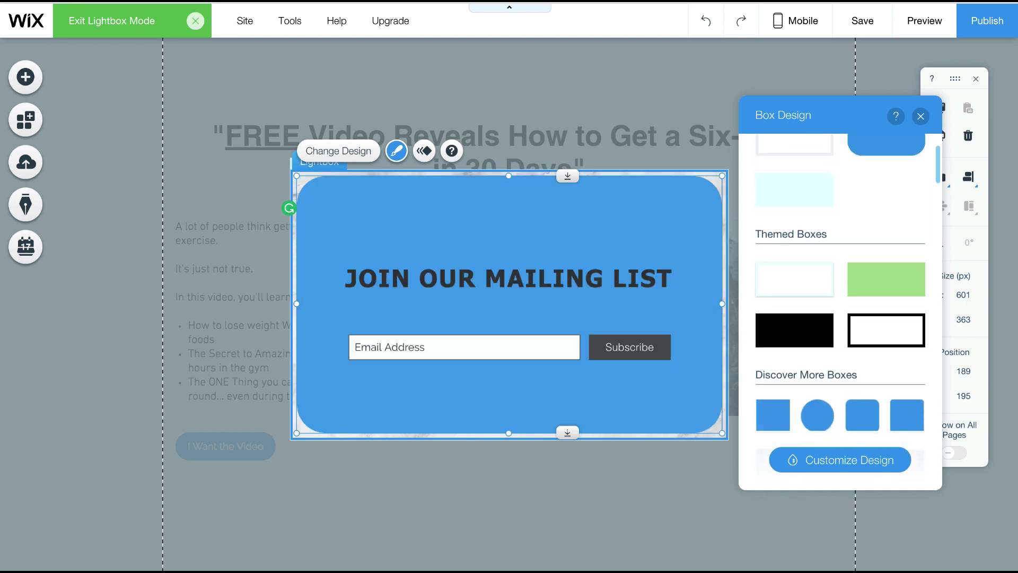
pyautogui.scroll(2, 840, 297)
pyautogui.scroll(-5, 840, 297)
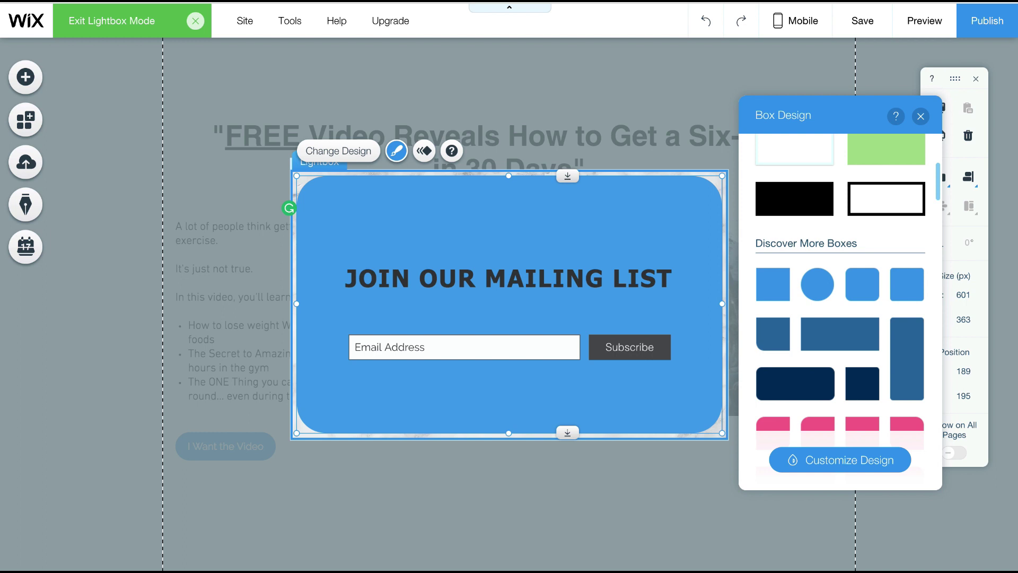
pyautogui.click(862, 285)
# Customize the blue box's design by setting the radius of all four corners to 10 px
pyautogui.click(840, 460)
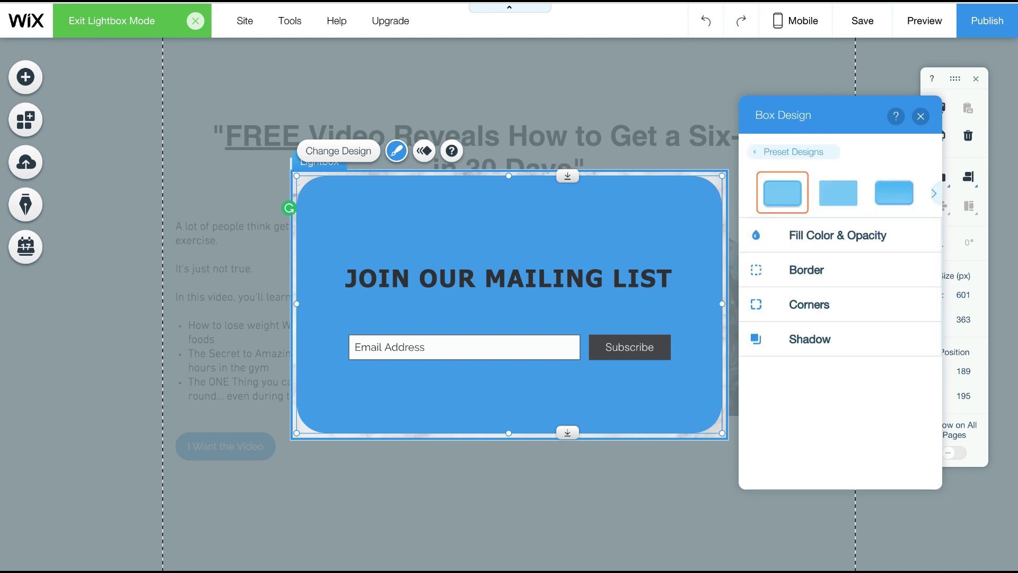
pyautogui.click(806, 270)
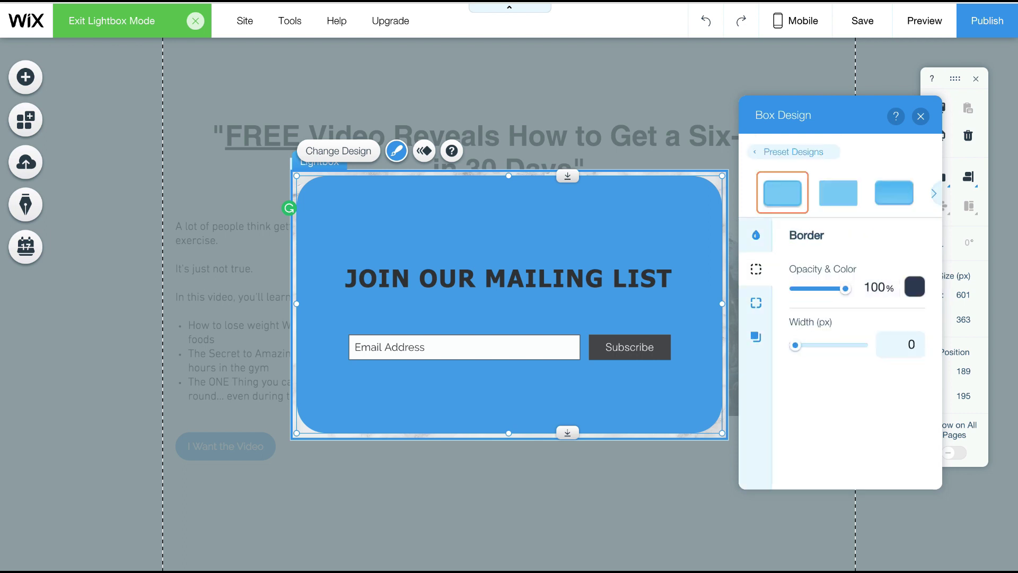
pyautogui.moveTo(795, 344)
pyautogui.mouseDown()
pyautogui.moveTo(862, 345)
pyautogui.moveTo(795, 345)
pyautogui.mouseUp()
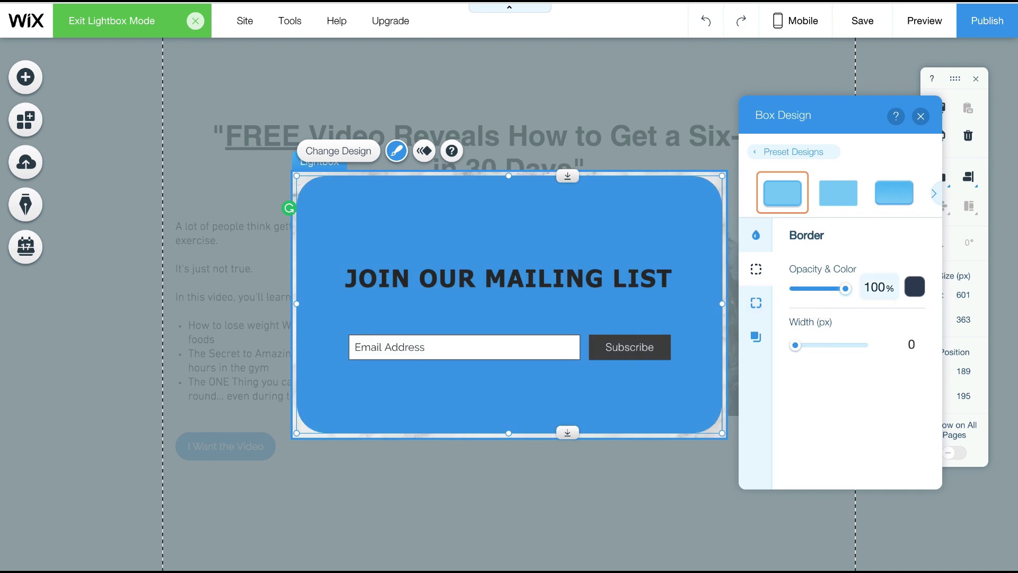
pyautogui.moveTo(845, 288)
pyautogui.mouseDown()
pyautogui.moveTo(797, 288)
pyautogui.moveTo(845, 288)
pyautogui.mouseUp()
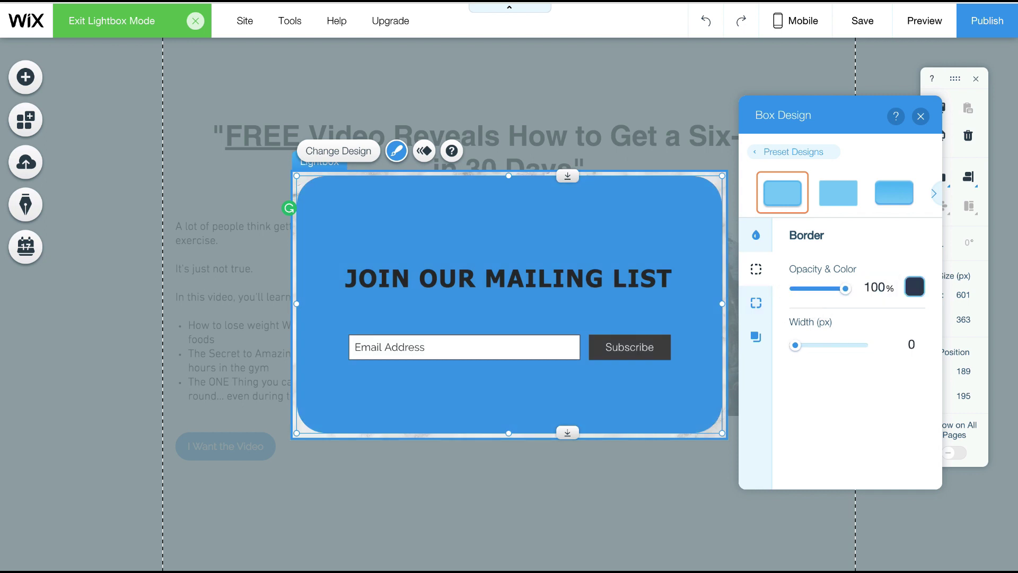
pyautogui.click(756, 303)
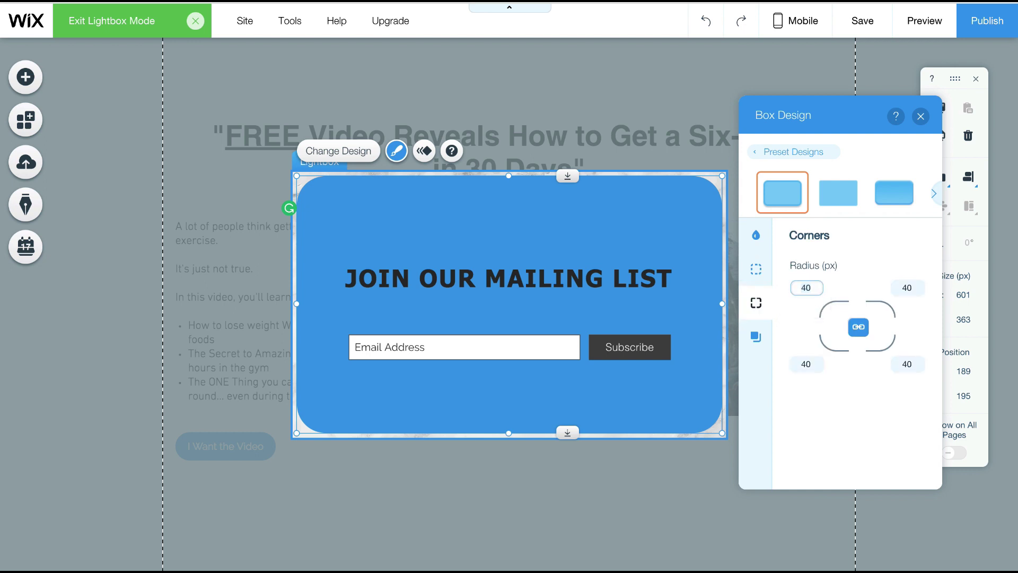
pyautogui.write('10')
pyautogui.press('Tab')
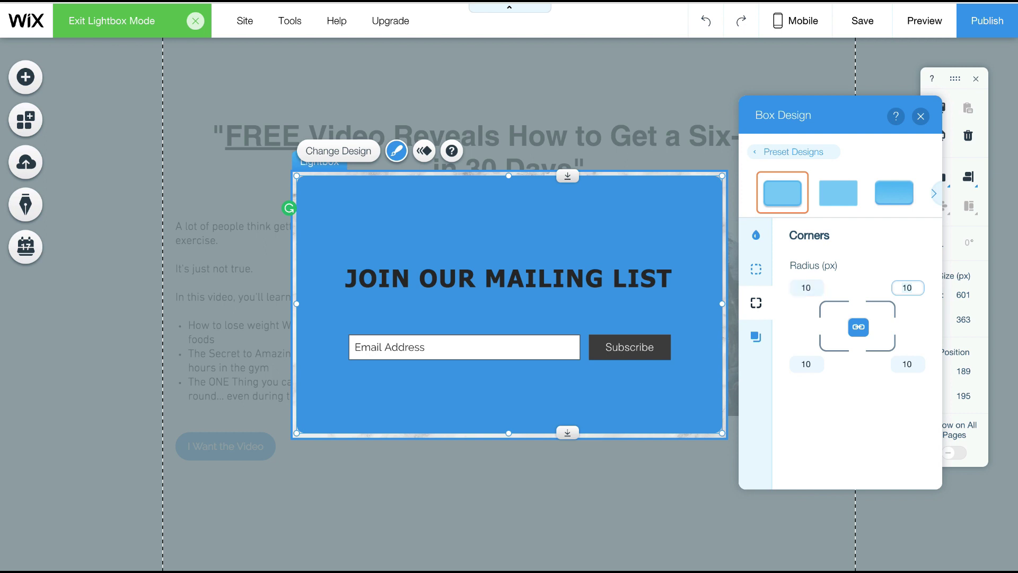
pyautogui.click(756, 337)
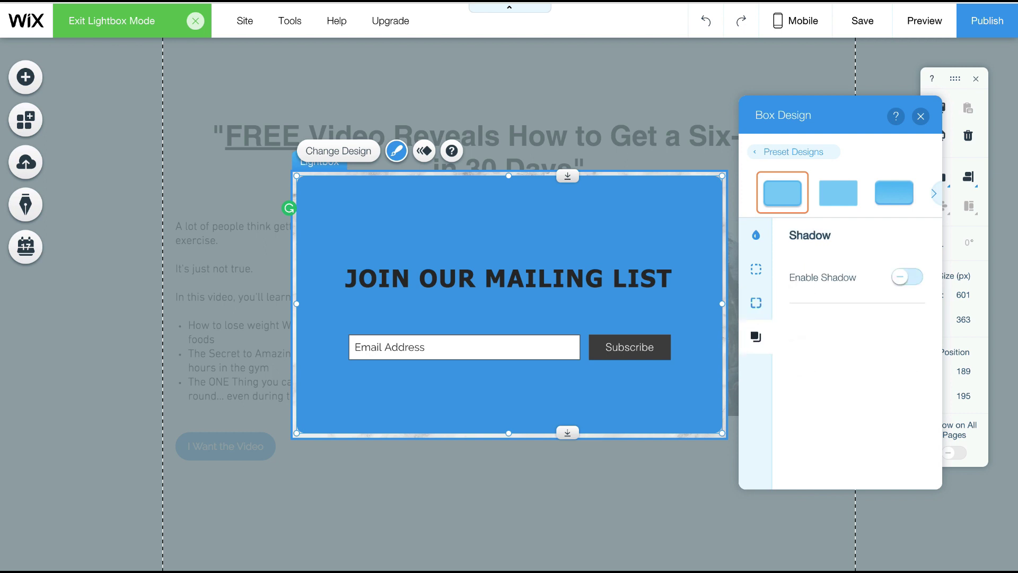
pyautogui.click(907, 277)
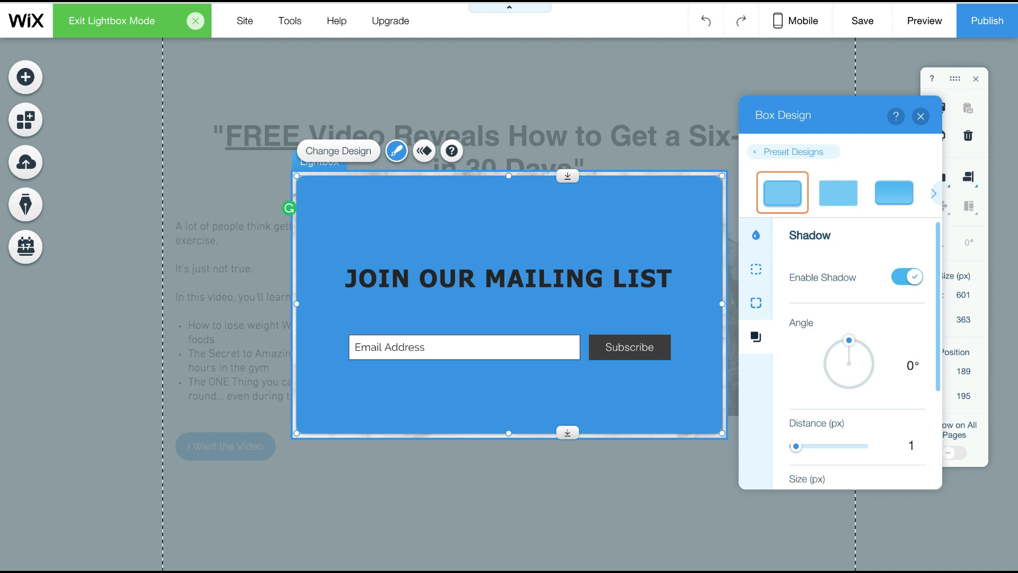
pyautogui.click(907, 276)
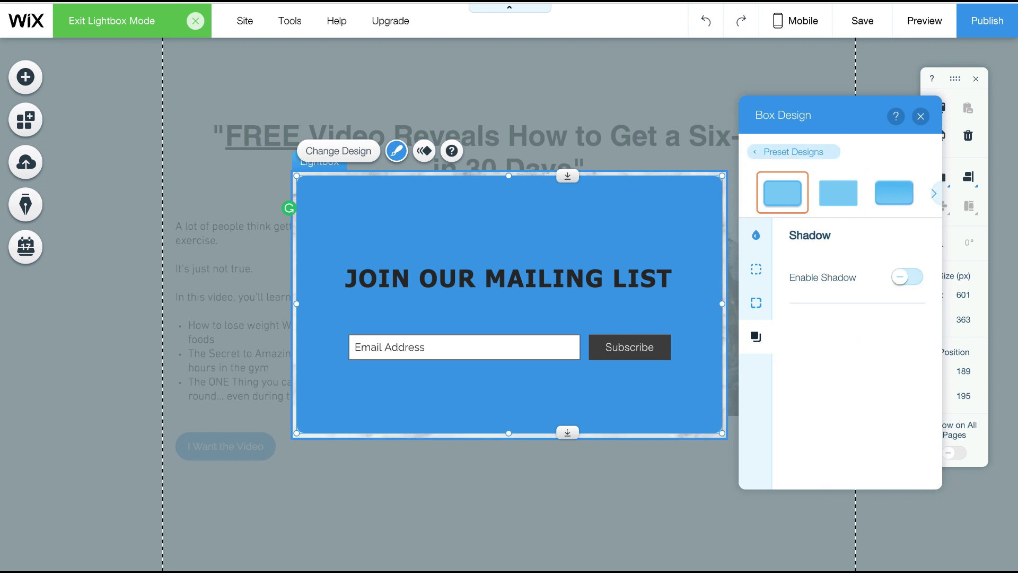
# Move the blue box with its contents up to Y 186 and stretch it to 619 px wide and down to the lightbox's lower edge
pyautogui.click(793, 152)
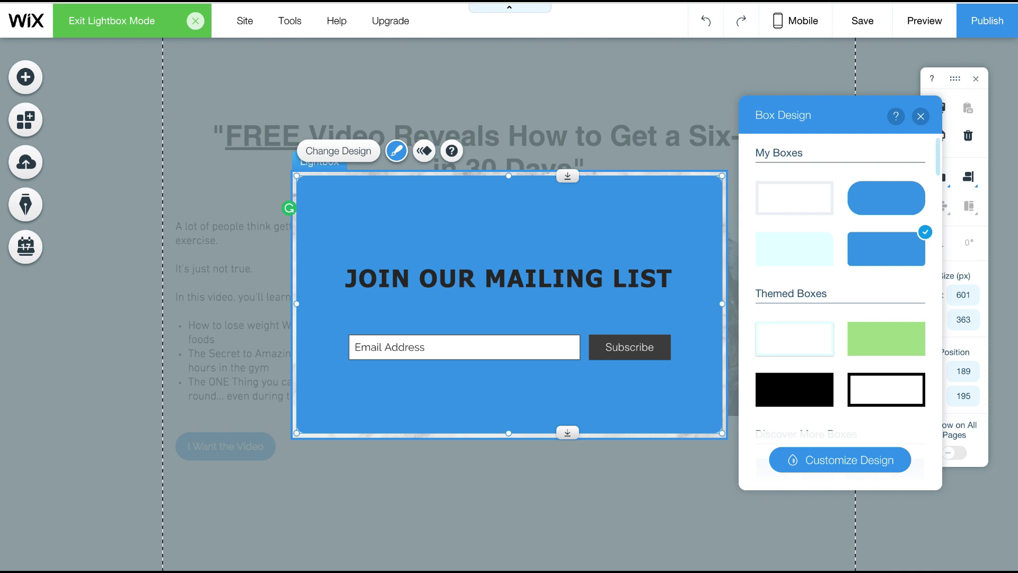
pyautogui.click(921, 116)
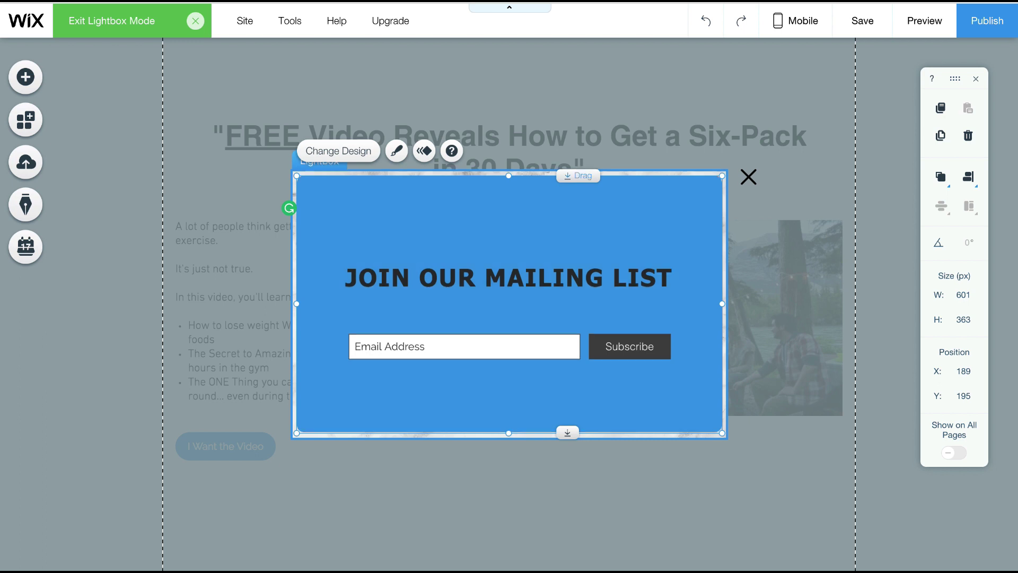
pyautogui.moveTo(578, 176); pyautogui.dragTo(578, 169)
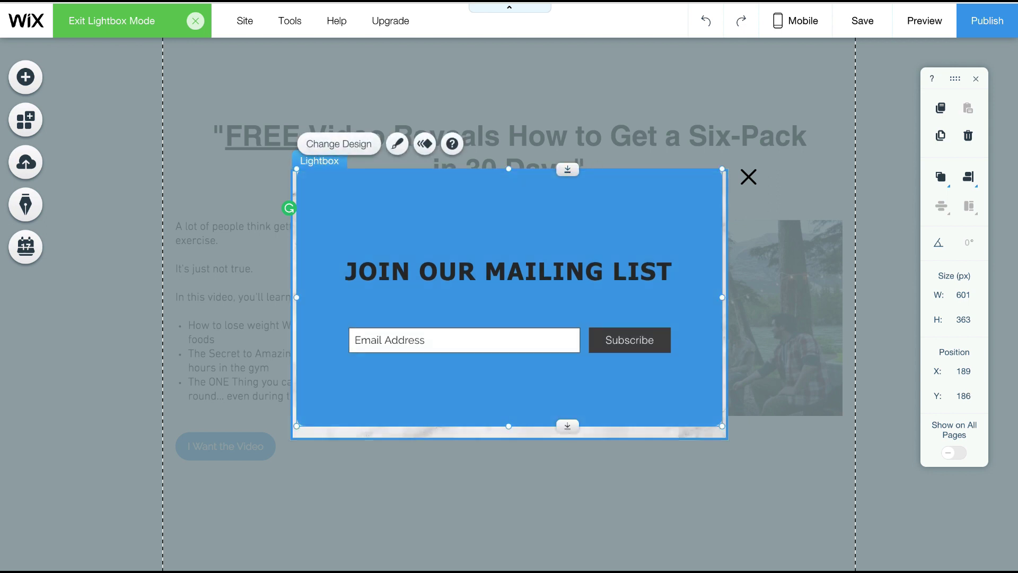
pyautogui.moveTo(722, 296); pyautogui.dragTo(728, 296)
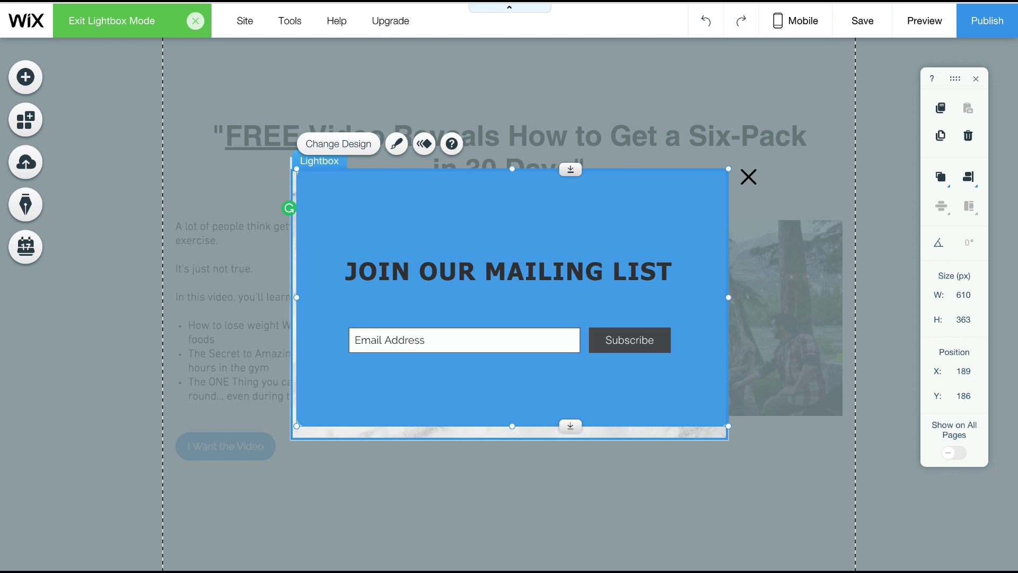
pyautogui.moveTo(297, 297)
pyautogui.mouseDown()
pyautogui.moveTo(279, 297)
pyautogui.moveTo(291, 297)
pyautogui.mouseUp()
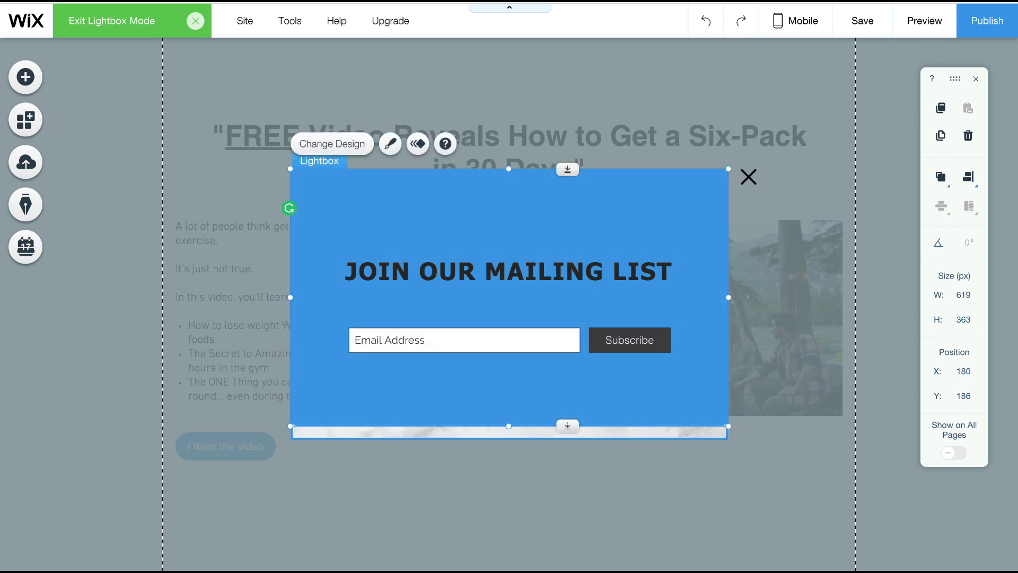
pyautogui.moveTo(508, 425); pyautogui.dragTo(508, 439)
# Change the text color of the "JOIN OUR MAILING LIST" heading to white (#FEFFFF)
pyautogui.click(561, 271)
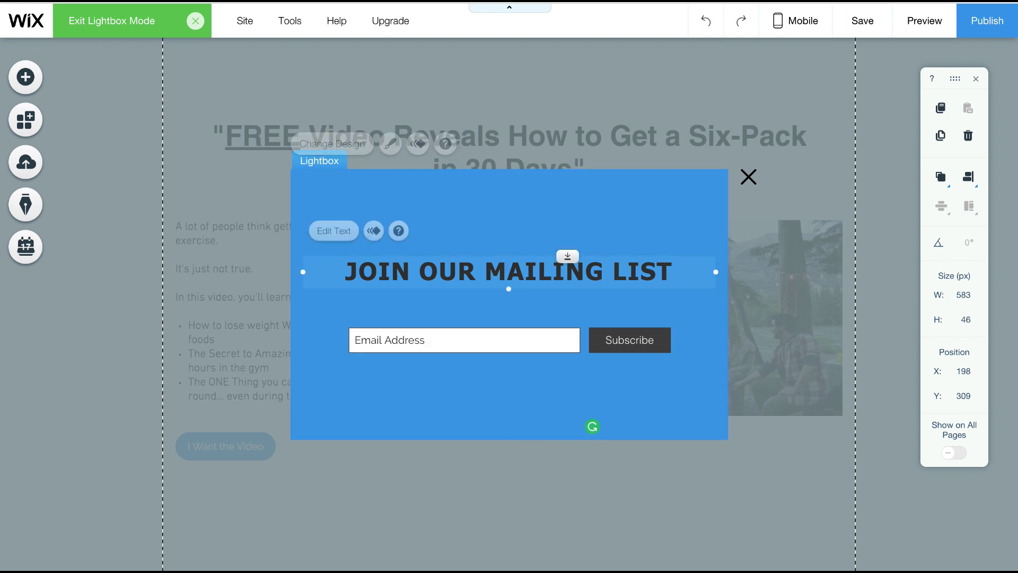
pyautogui.doubleClick(562, 272)
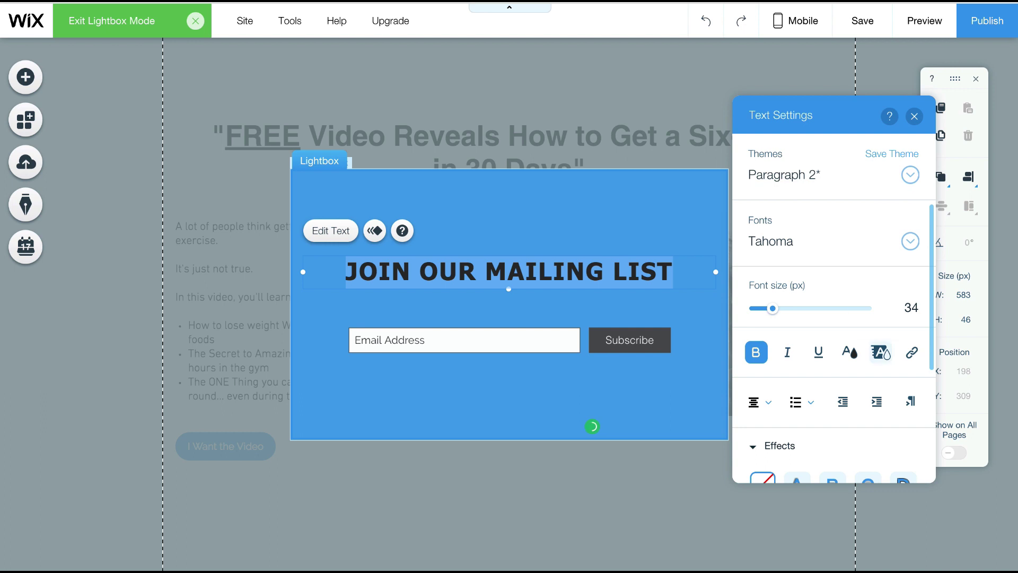
pyautogui.click(849, 352)
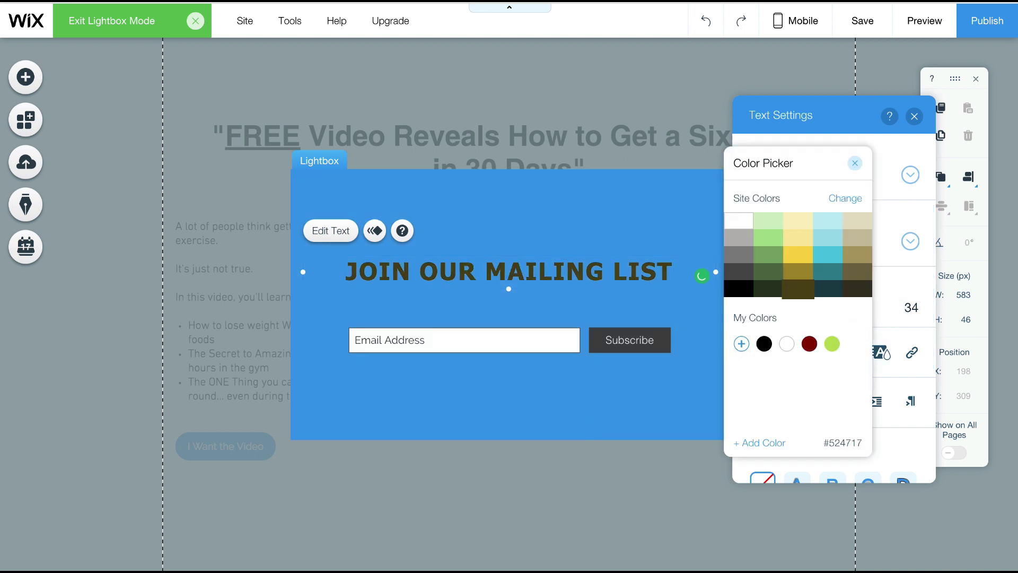
pyautogui.click(738, 221)
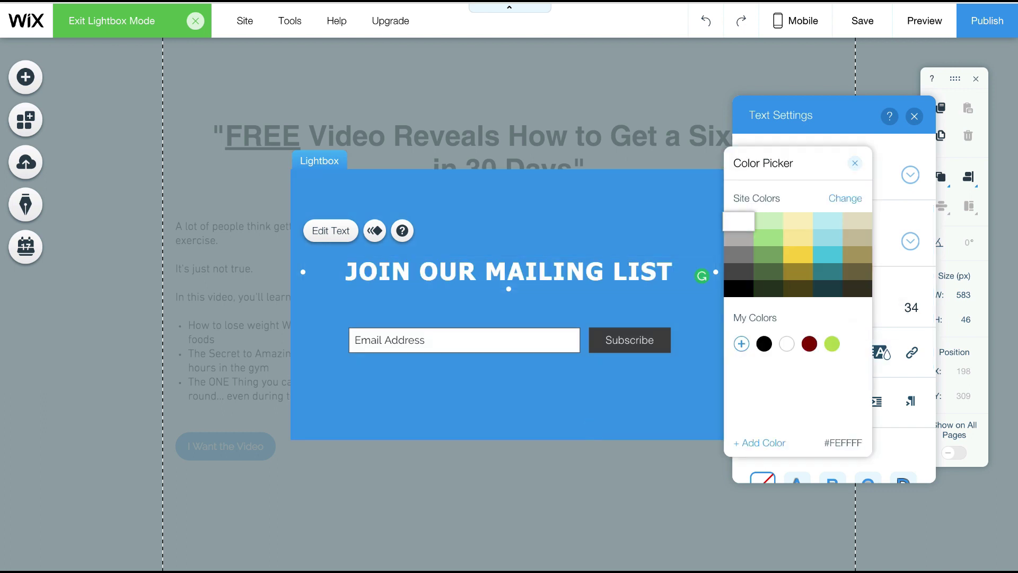
# Replace the lightbox heading text with "Where Should We Send Your Video?" and finish editing the text
pyautogui.click(854, 163)
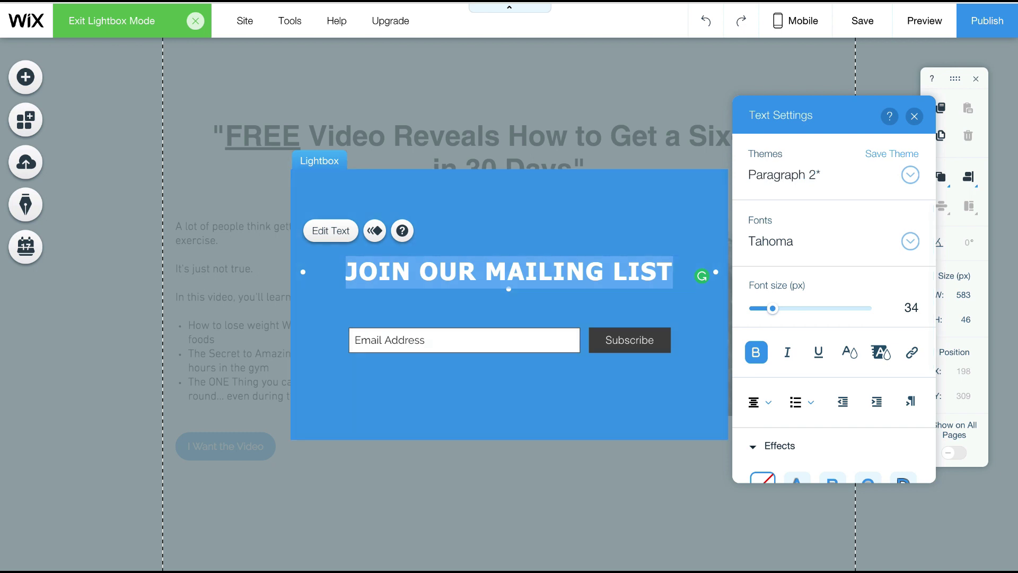
pyautogui.write('W')
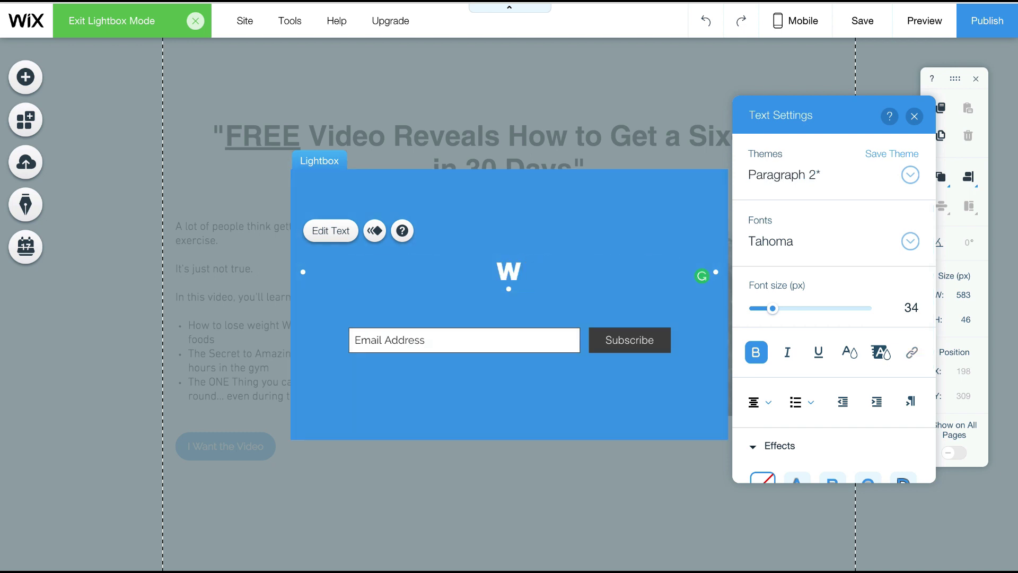
pyautogui.write('herre')
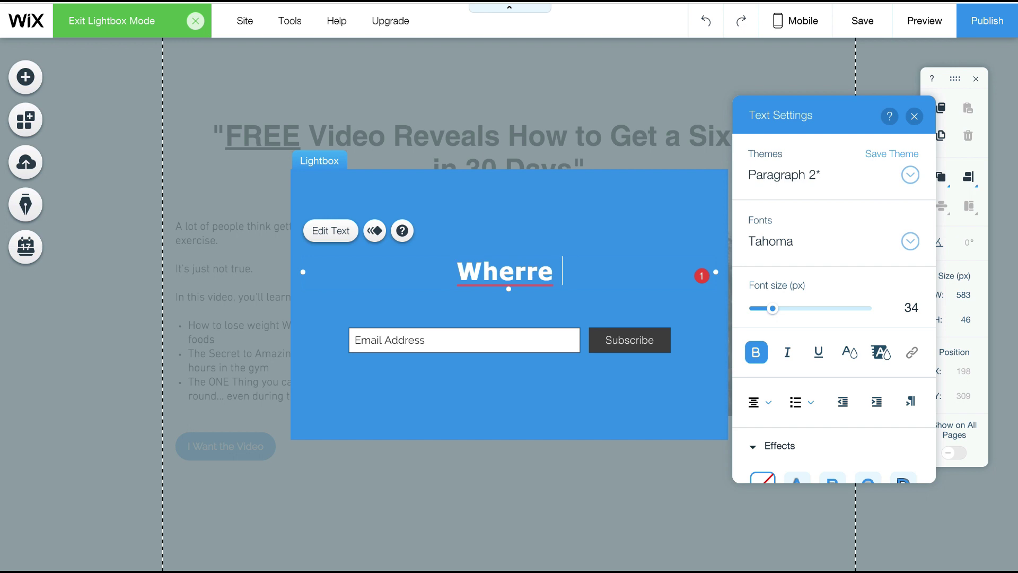
pyautogui.press('BackSpace')
pyautogui.press('BackSpace')
pyautogui.write('e Should We Sernd')
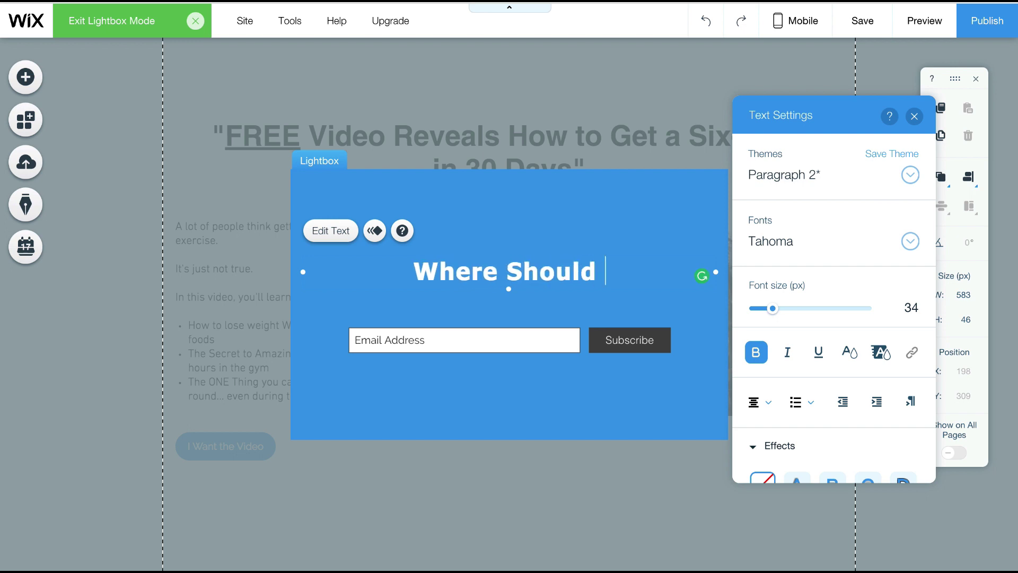
pyautogui.press('BackSpace')
pyautogui.press('BackSpace')
pyautogui.press('BackSpace')
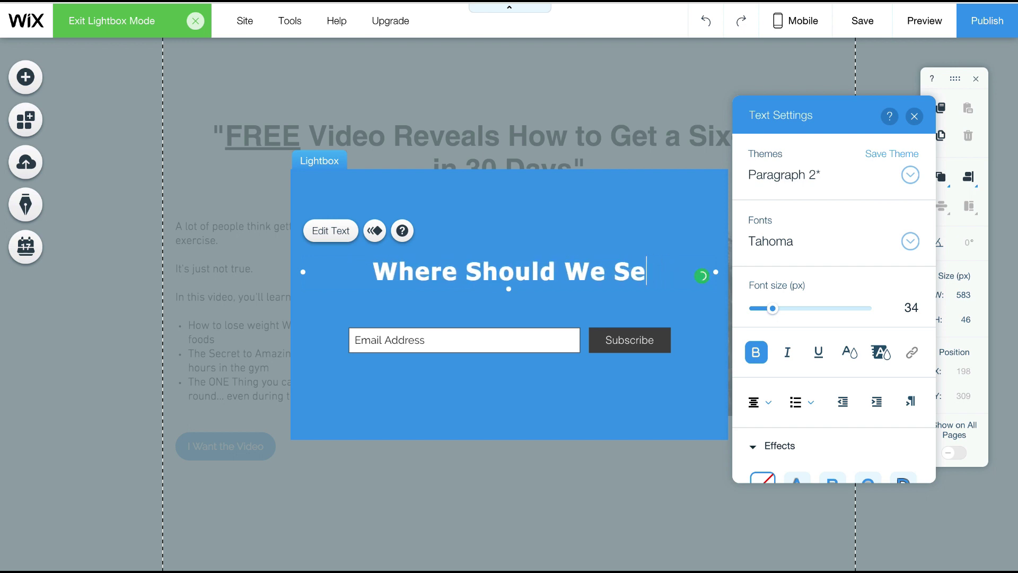
pyautogui.write('nd Your Video?')
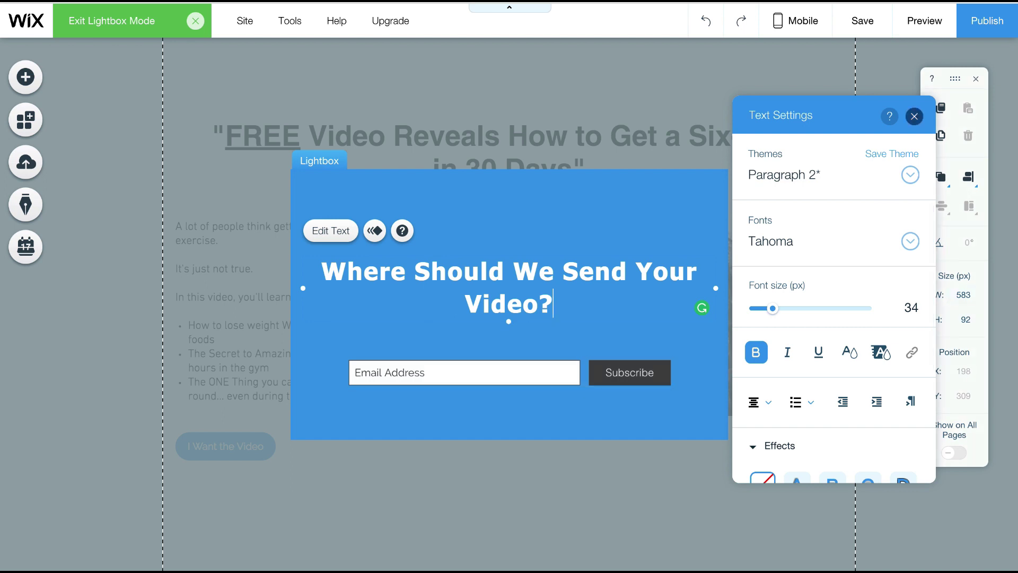
pyautogui.click(914, 116)
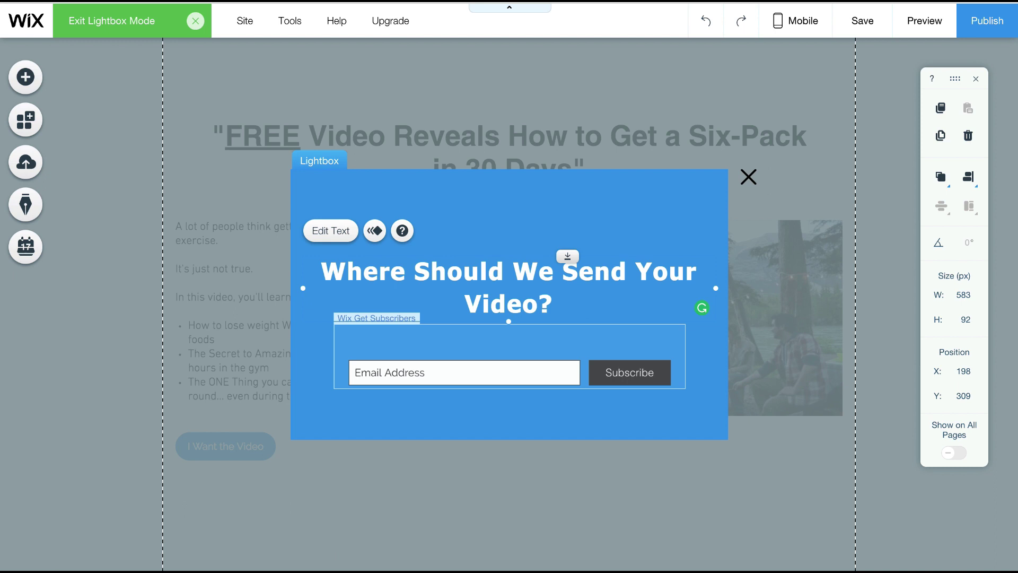
# Set the fill color of the subscribe form's button to a custom red (#E02828) added to the saved colors
pyautogui.click(509, 356)
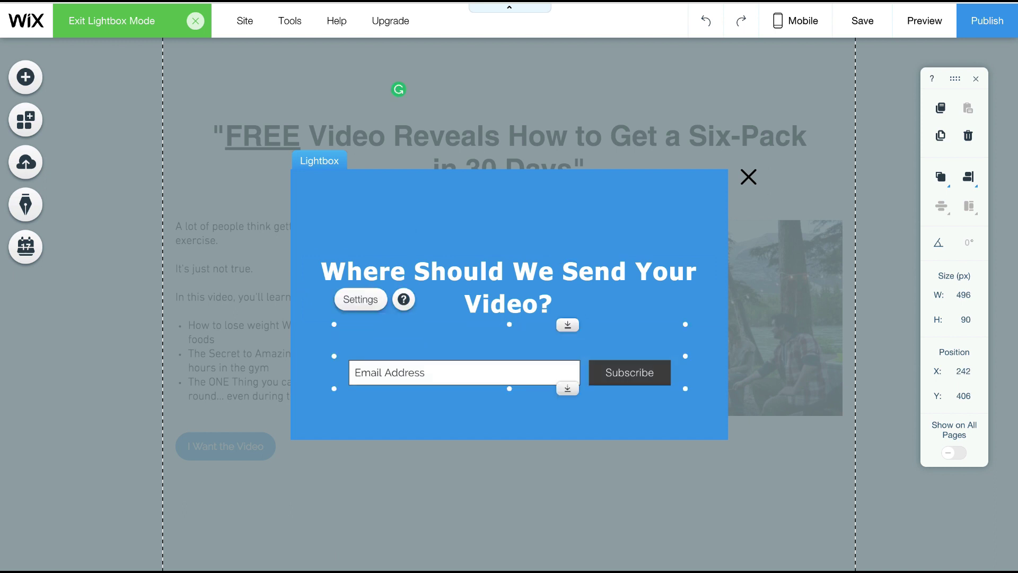
pyautogui.click(360, 299)
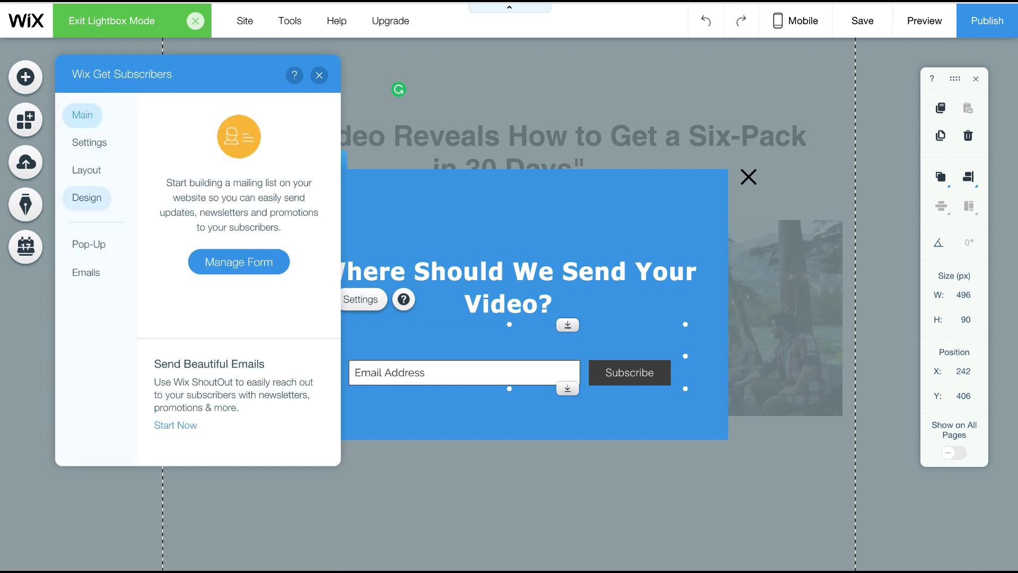
pyautogui.click(87, 197)
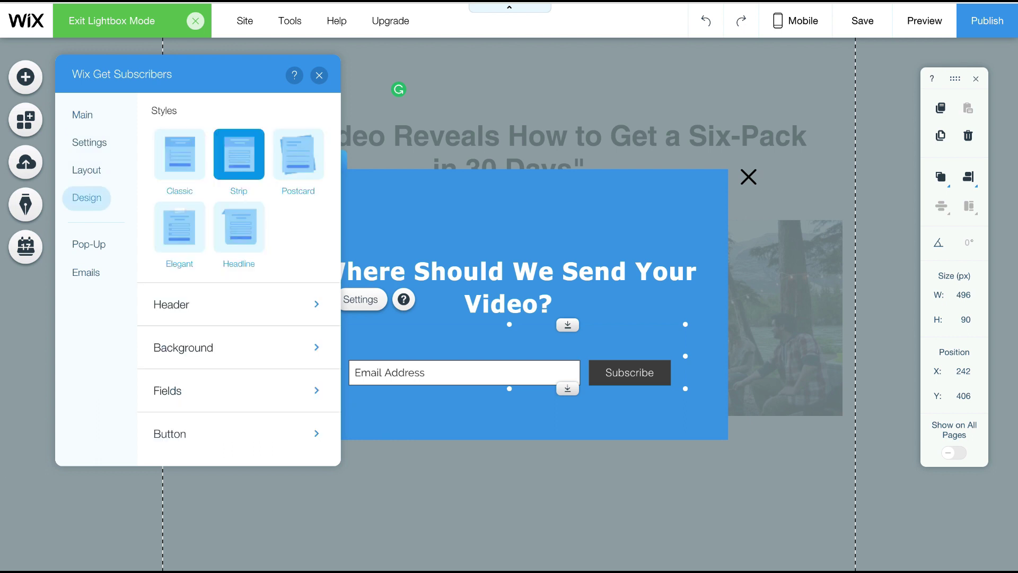
pyautogui.click(317, 433)
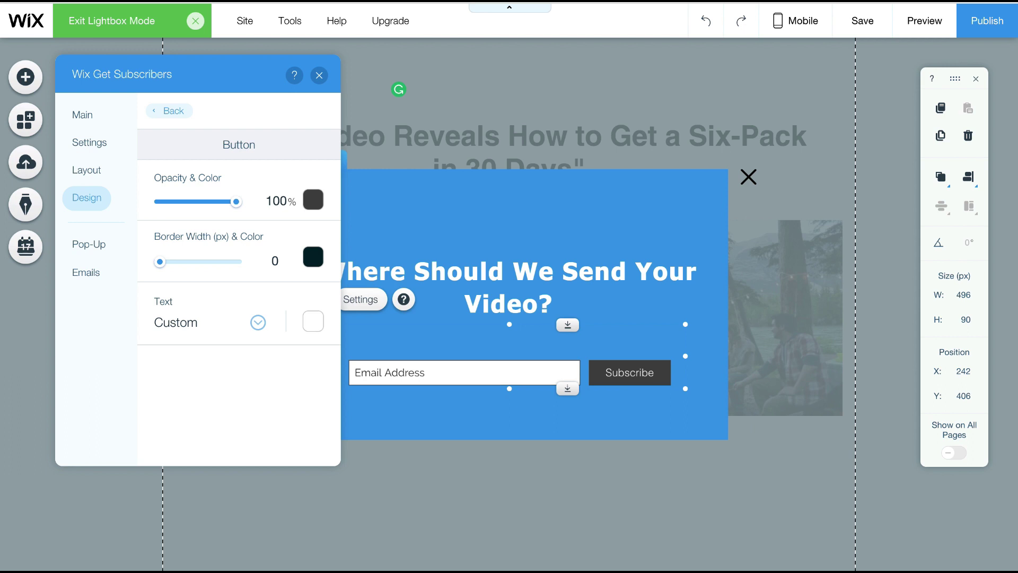
pyautogui.click(312, 199)
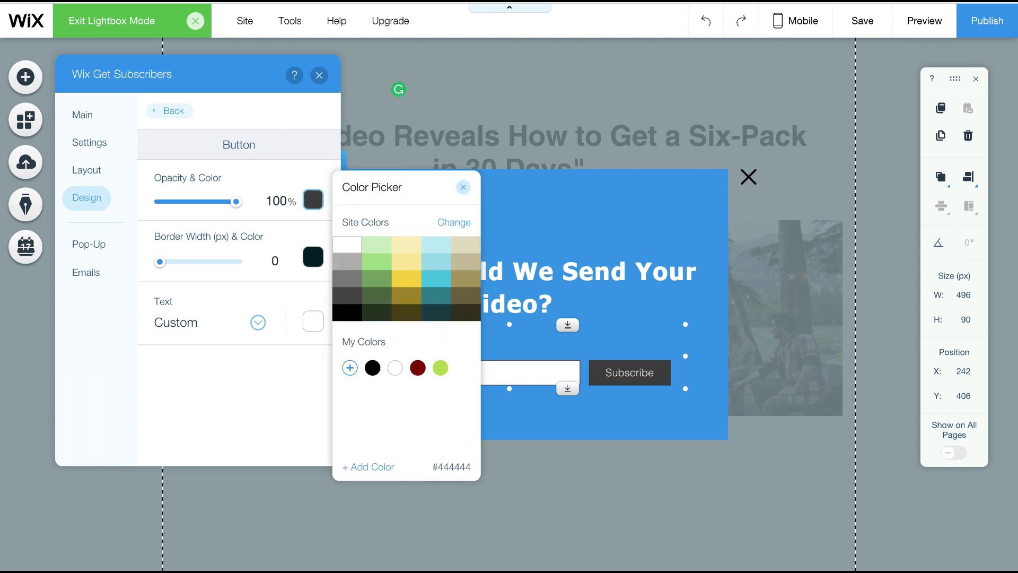
pyautogui.click(349, 367)
pyautogui.moveTo(472, 294); pyautogui.dragTo(507, 253)
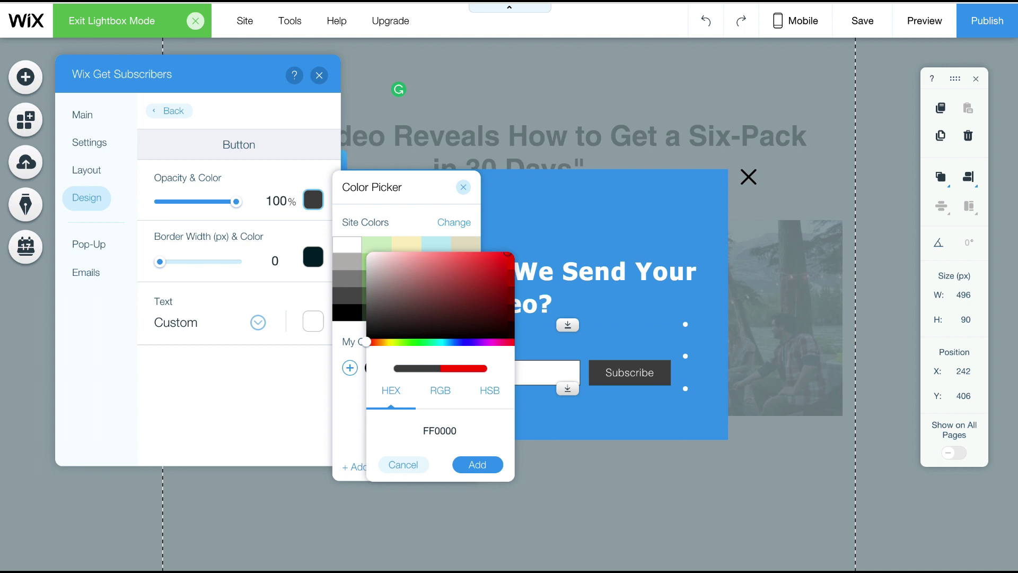
pyautogui.click(477, 464)
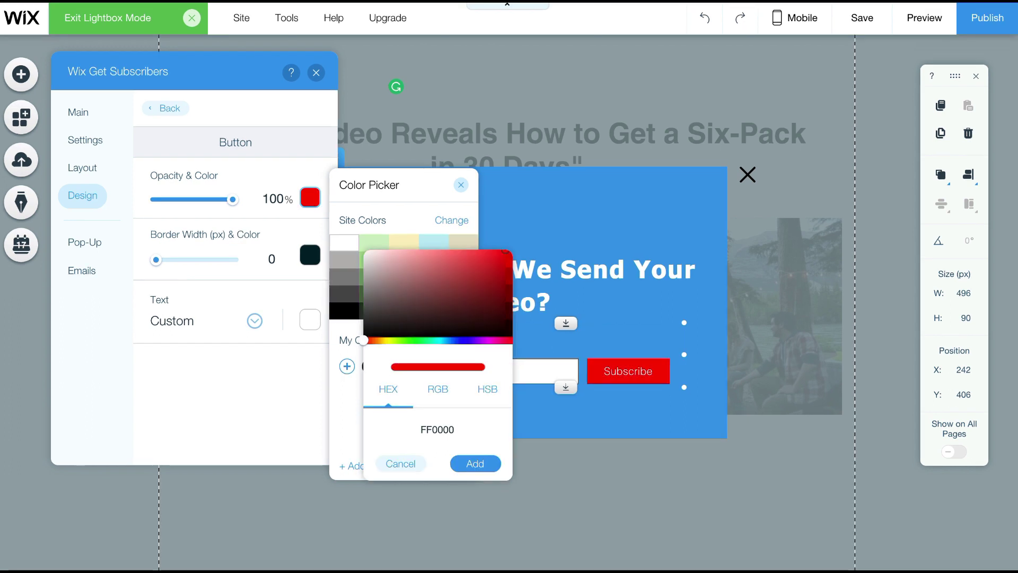
pyautogui.moveTo(505, 252); pyautogui.dragTo(473, 267)
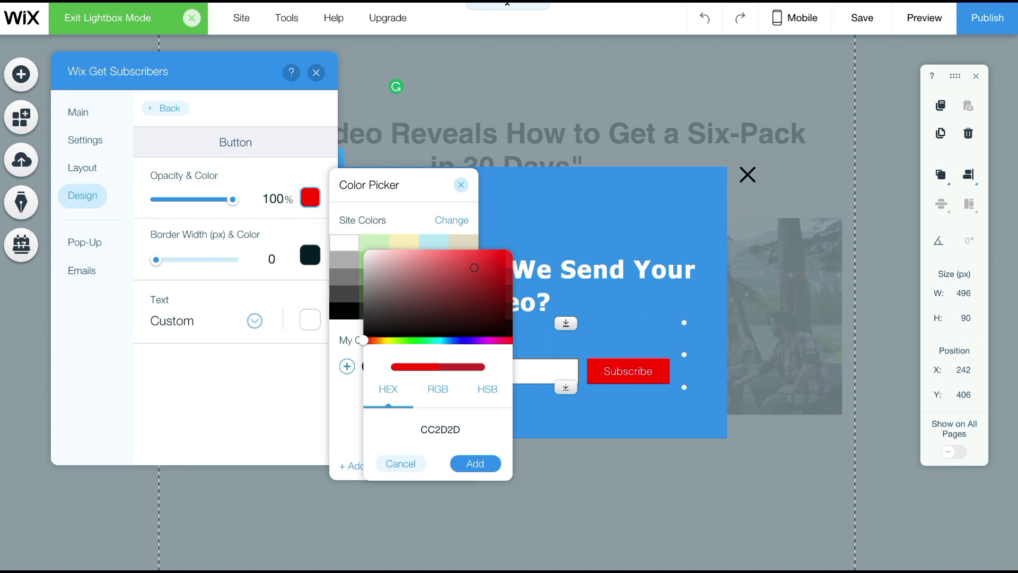
pyautogui.click(480, 260)
pyautogui.click(474, 463)
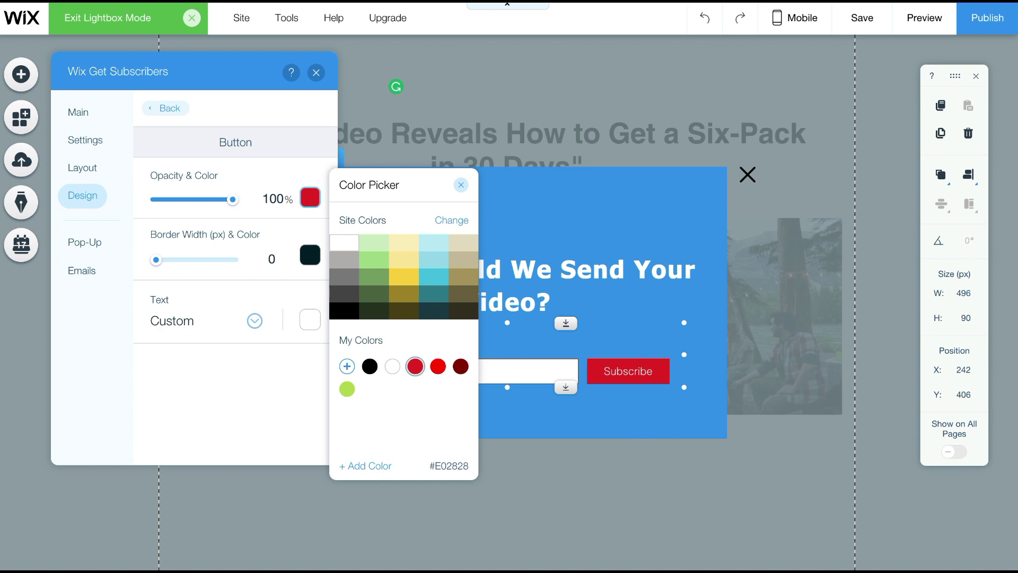
pyautogui.click(460, 184)
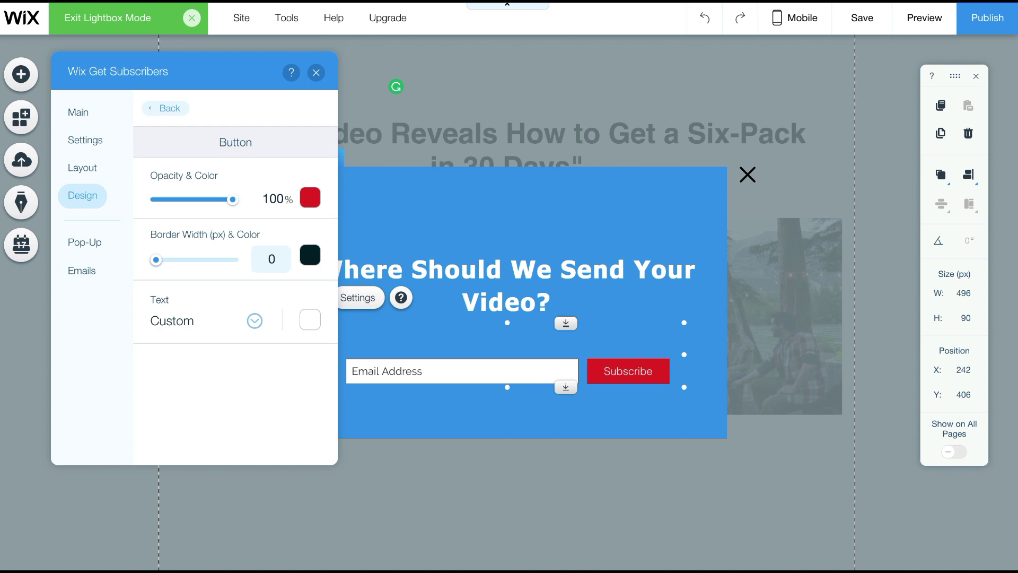
# Give the subscribe button a 1 px border in white (#FEFFFF)
pyautogui.moveTo(156, 260)
pyautogui.mouseDown()
pyautogui.moveTo(186, 260)
pyautogui.moveTo(164, 260)
pyautogui.mouseUp()
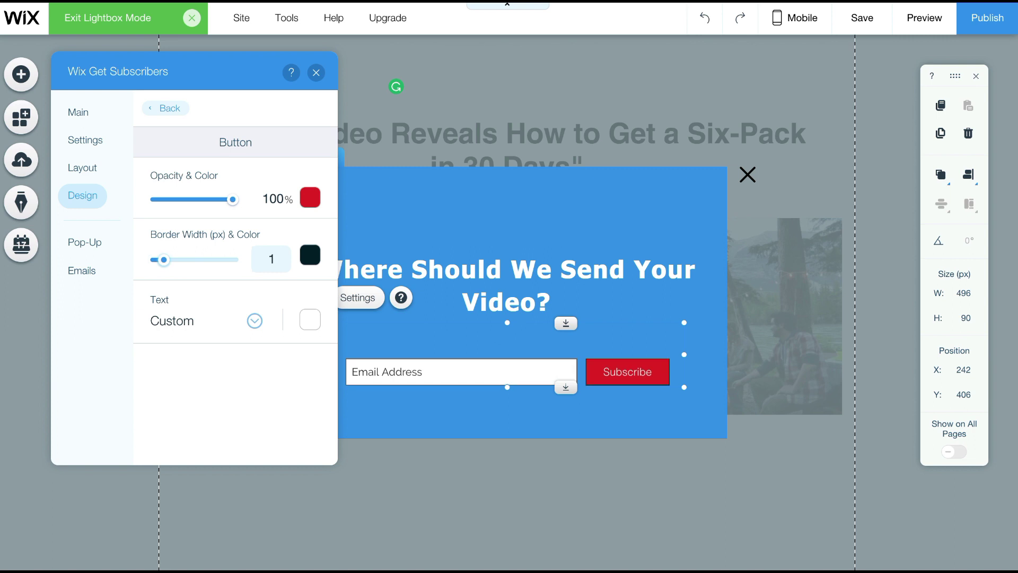
pyautogui.click(311, 254)
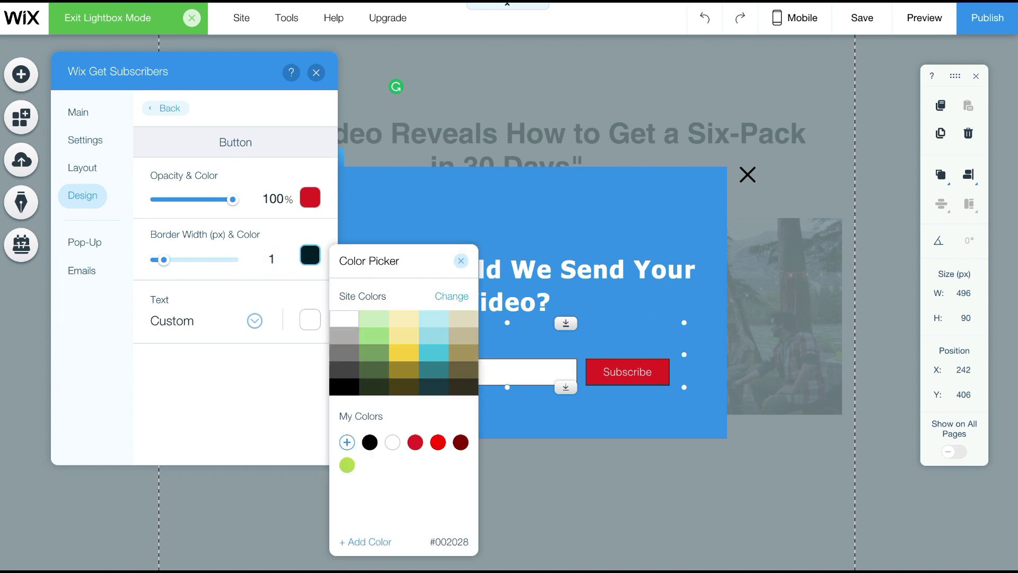
pyautogui.click(344, 318)
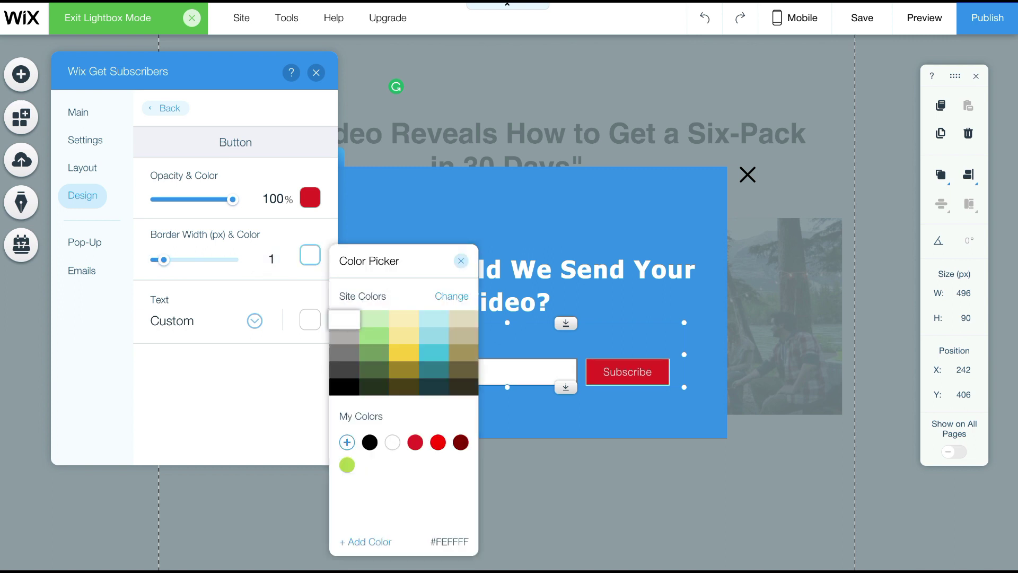
pyautogui.click(460, 260)
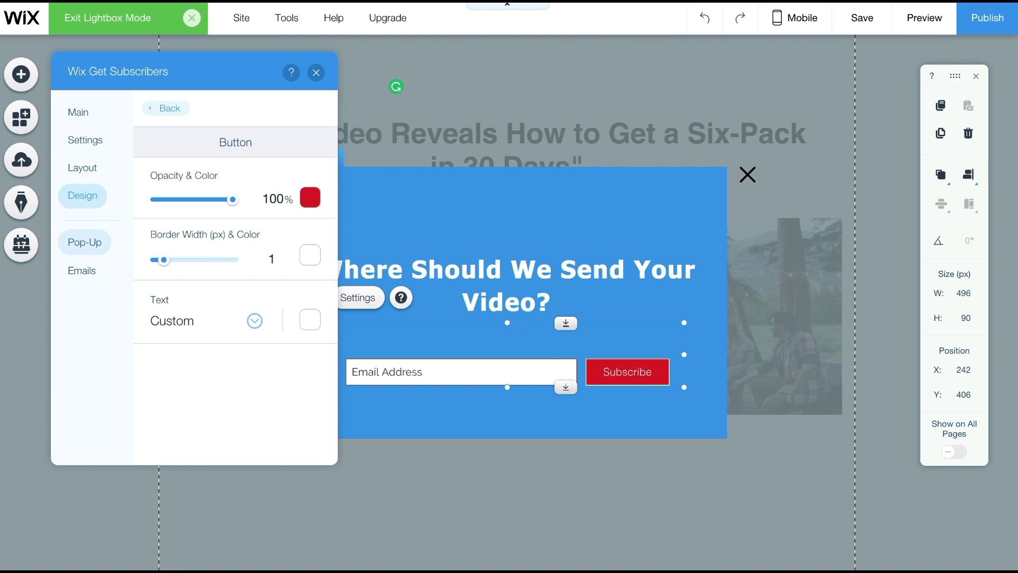
# Look at the form's email options and try the optional Name, Phone and Title settings, turning each on and back off
pyautogui.click(82, 270)
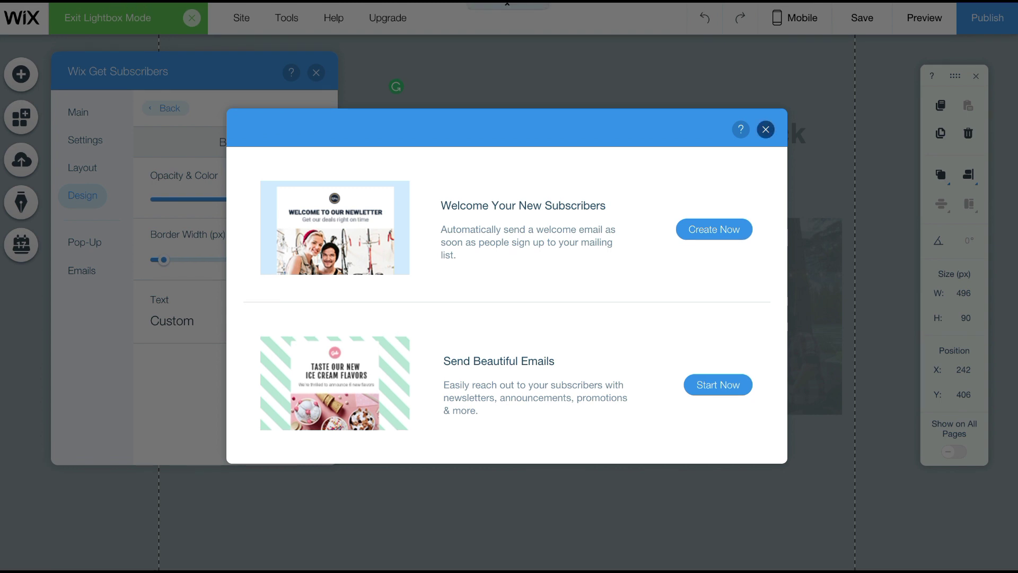
pyautogui.click(766, 129)
pyautogui.click(85, 140)
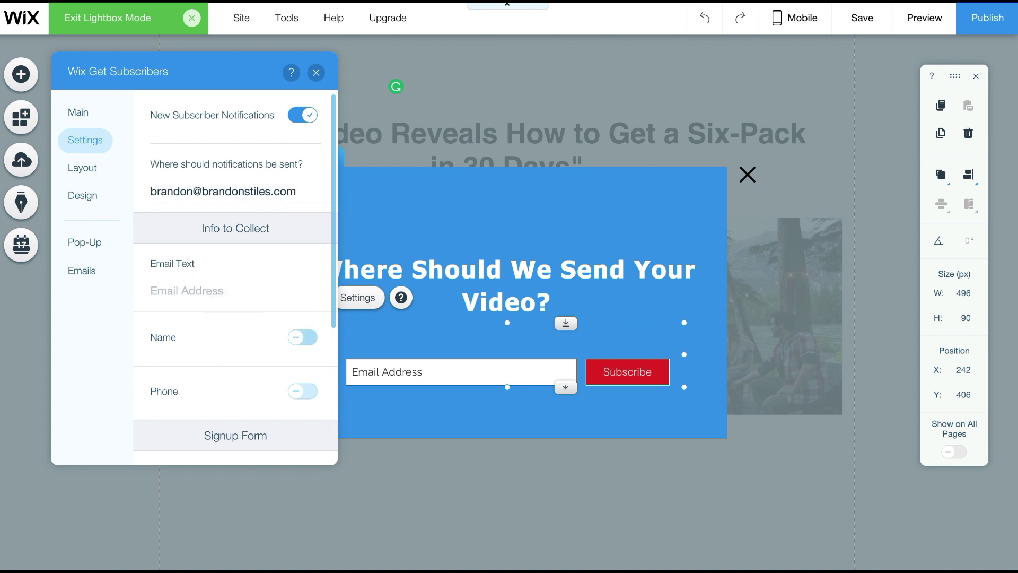
pyautogui.click(302, 337)
pyautogui.click(302, 337)
pyautogui.click(302, 391)
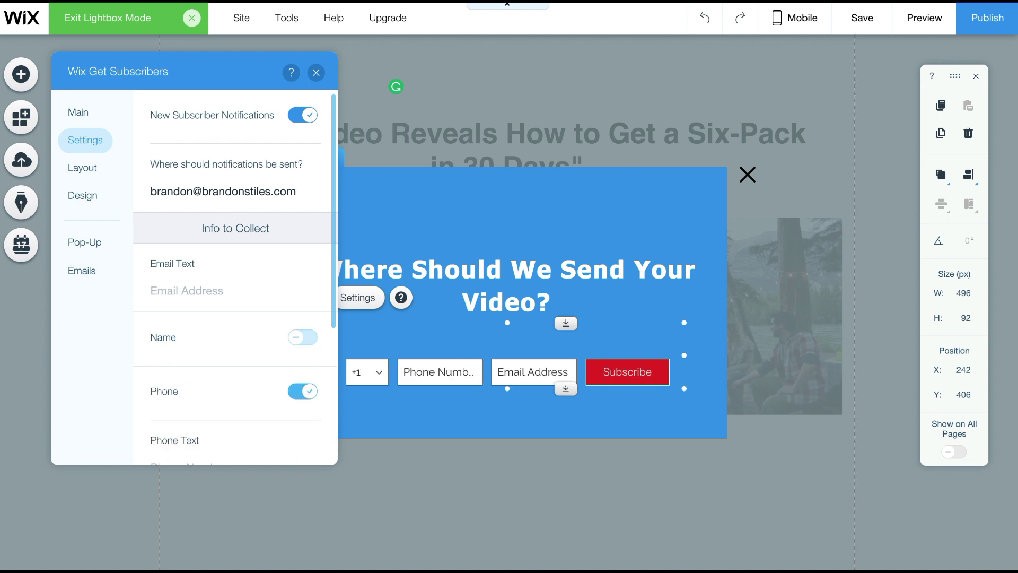
pyautogui.click(302, 391)
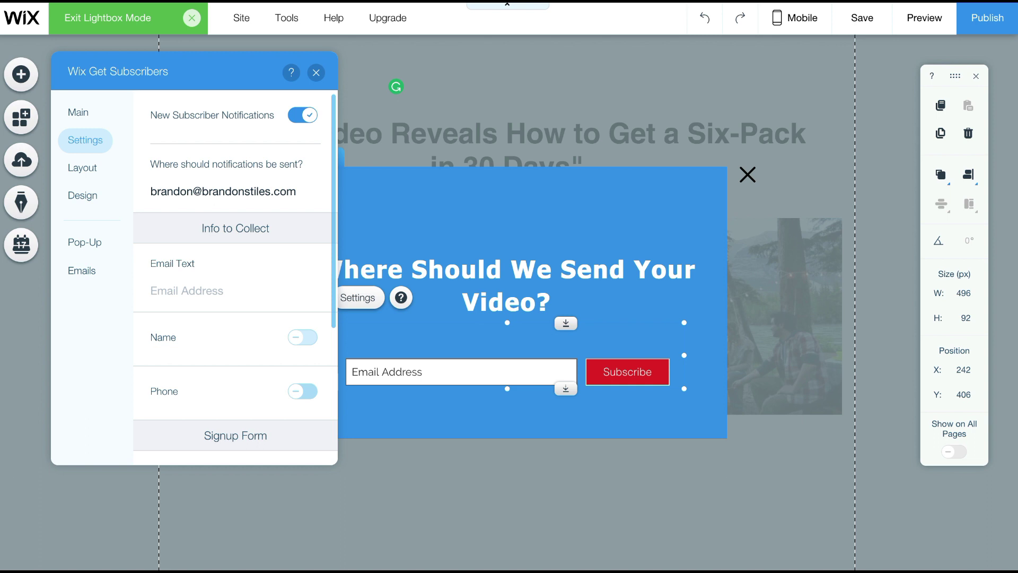
pyautogui.scroll(-4, 235, 371)
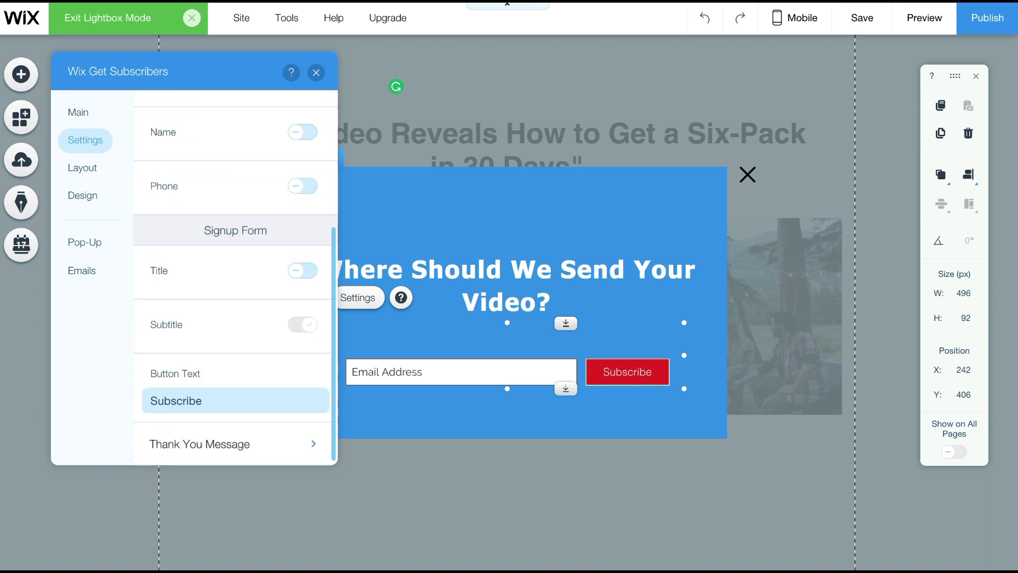
pyautogui.click(302, 270)
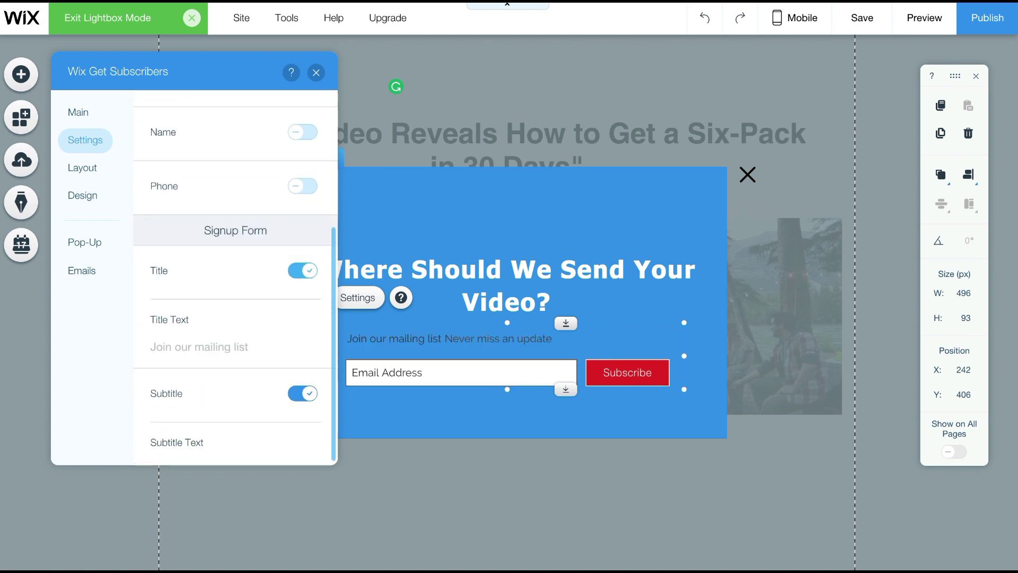
pyautogui.click(302, 270)
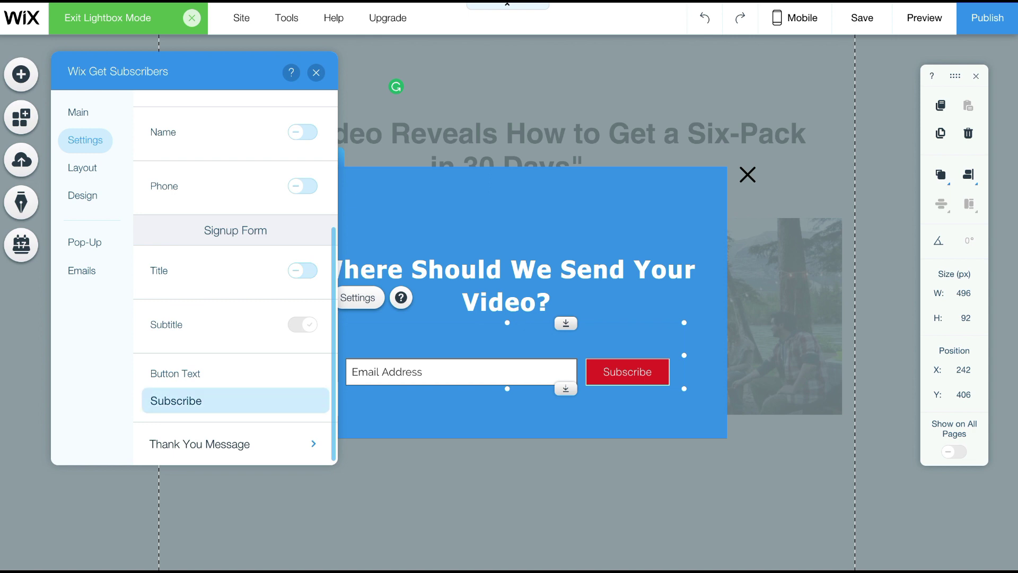
# Change the sign-up form's button text to "Send Me the Video"
pyautogui.click(235, 400)
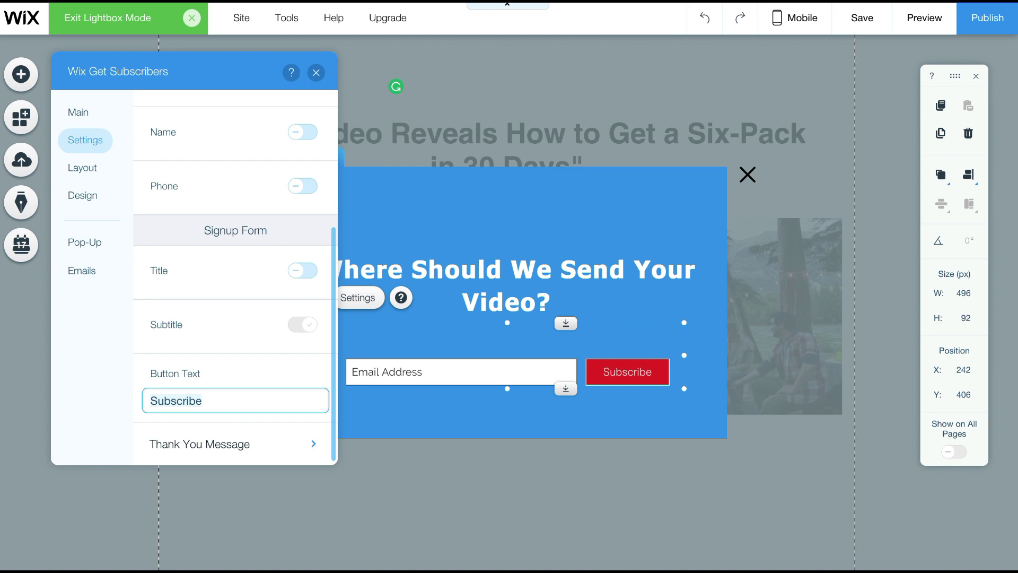
pyautogui.write('Send ')
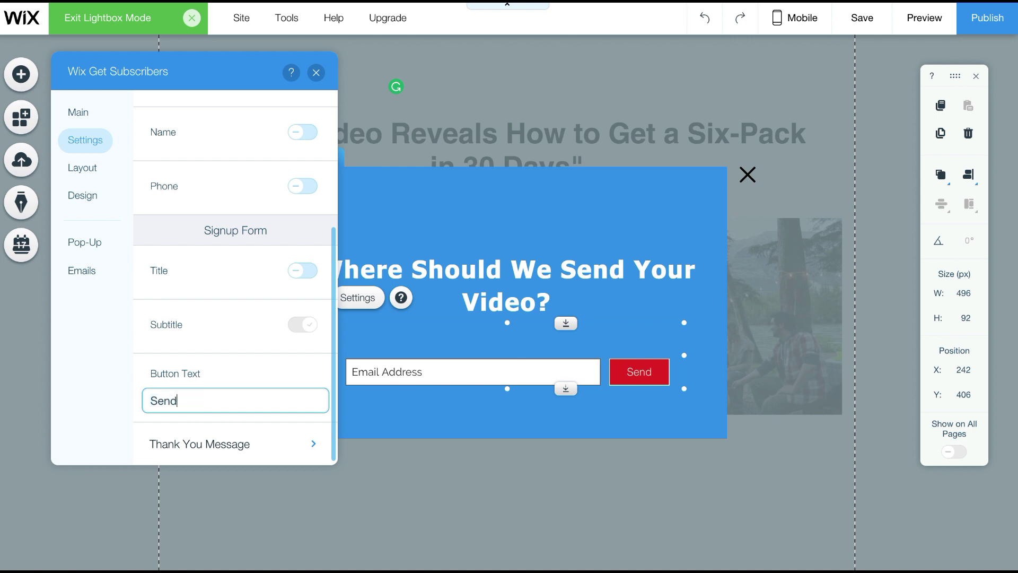
pyautogui.write('Me the Video')
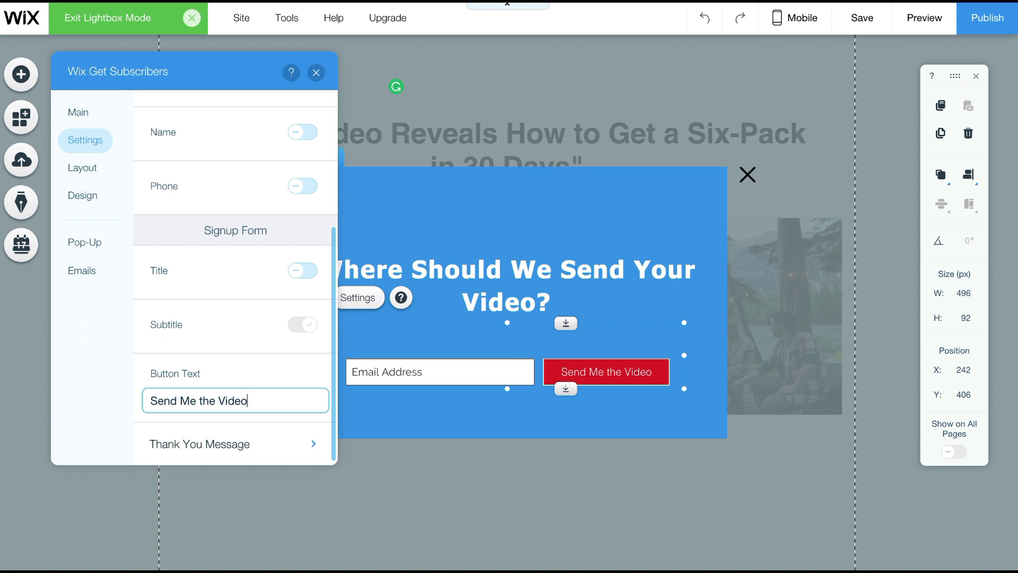
# Set the title of the form's thank-you message to "Awesome! The video is on its way!" and return to the form settings
pyautogui.click(235, 443)
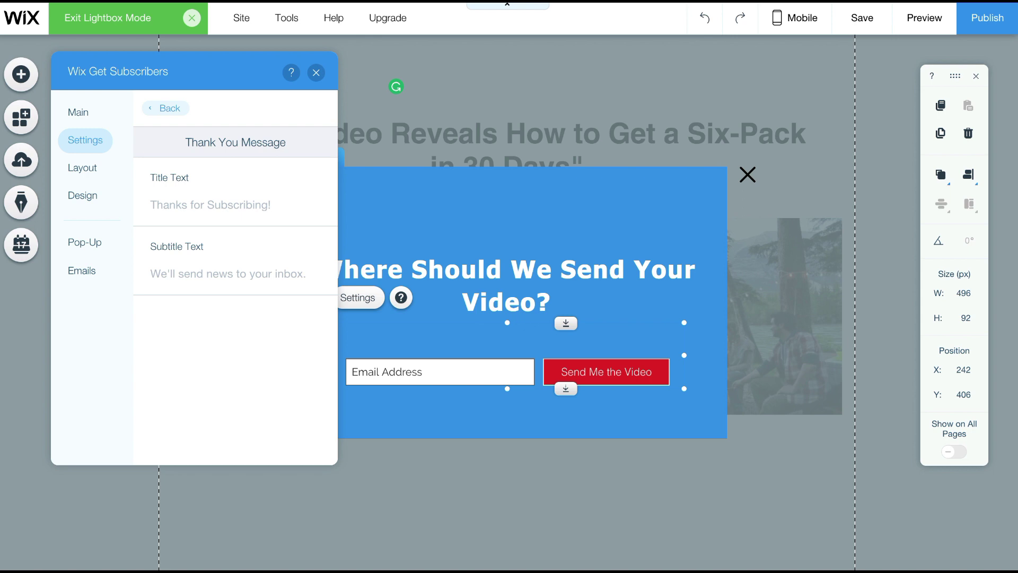
pyautogui.click(235, 204)
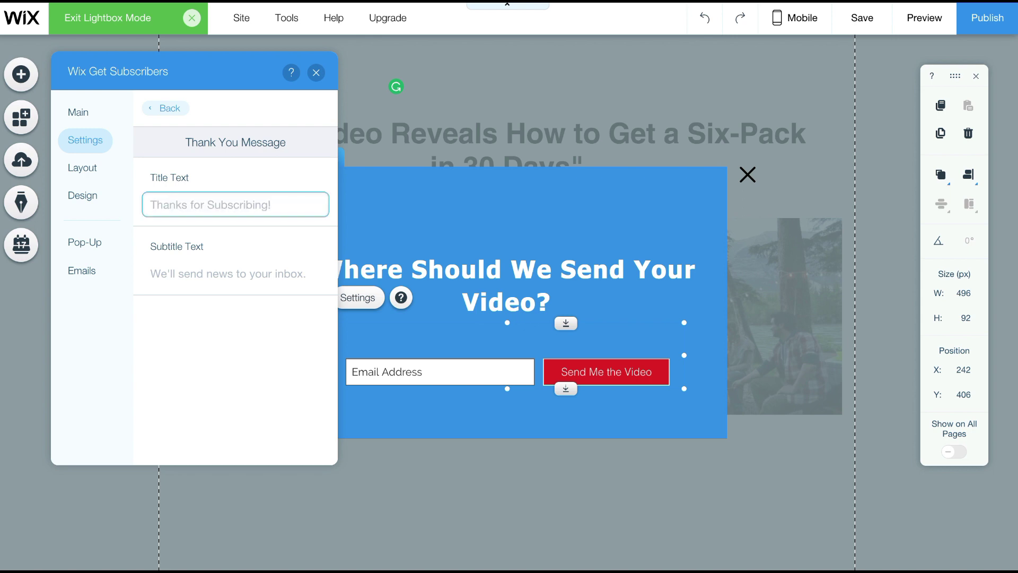
pyautogui.write('Awe')
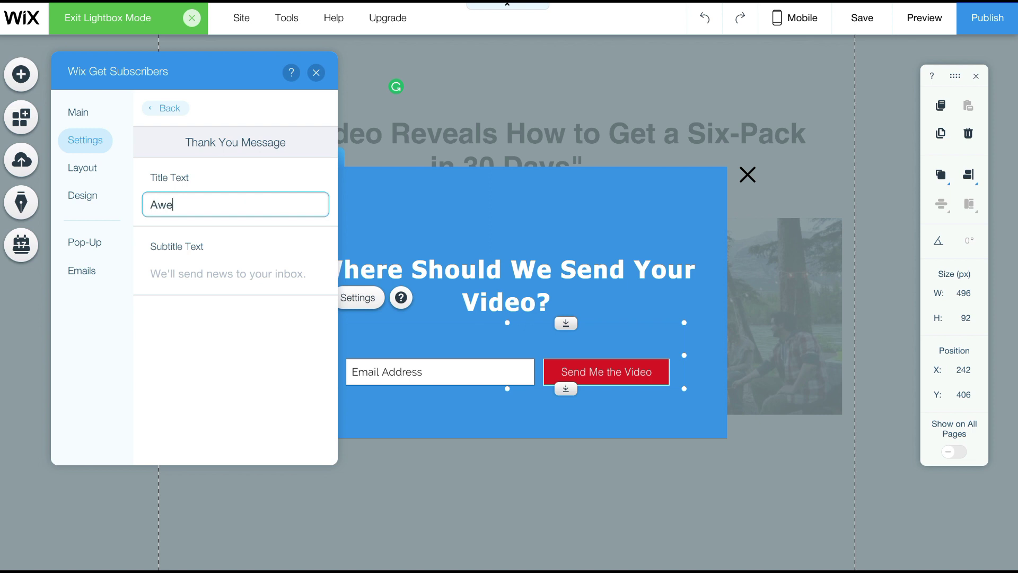
pyautogui.write('some! The video is on its way!')
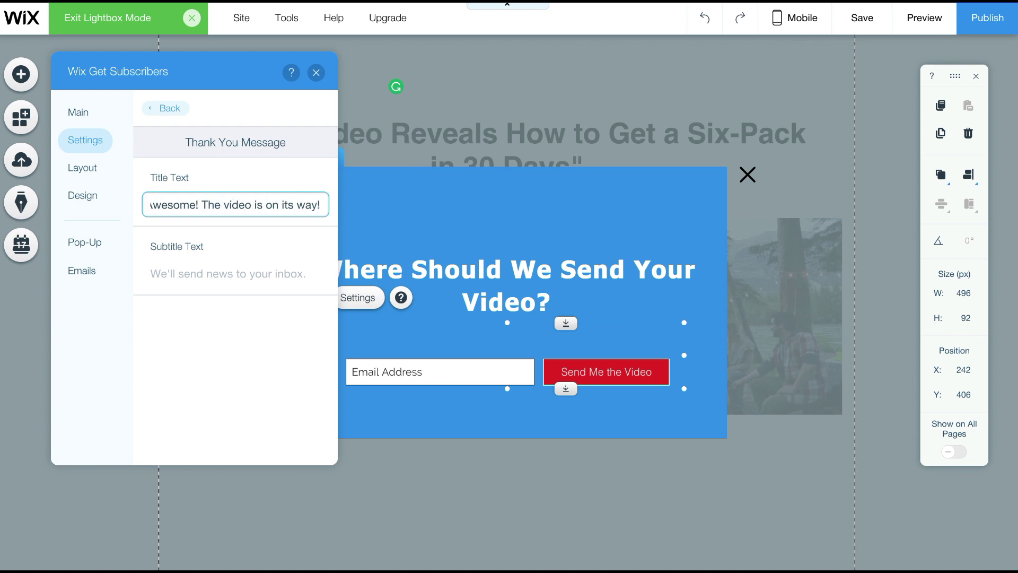
pyautogui.press('Return')
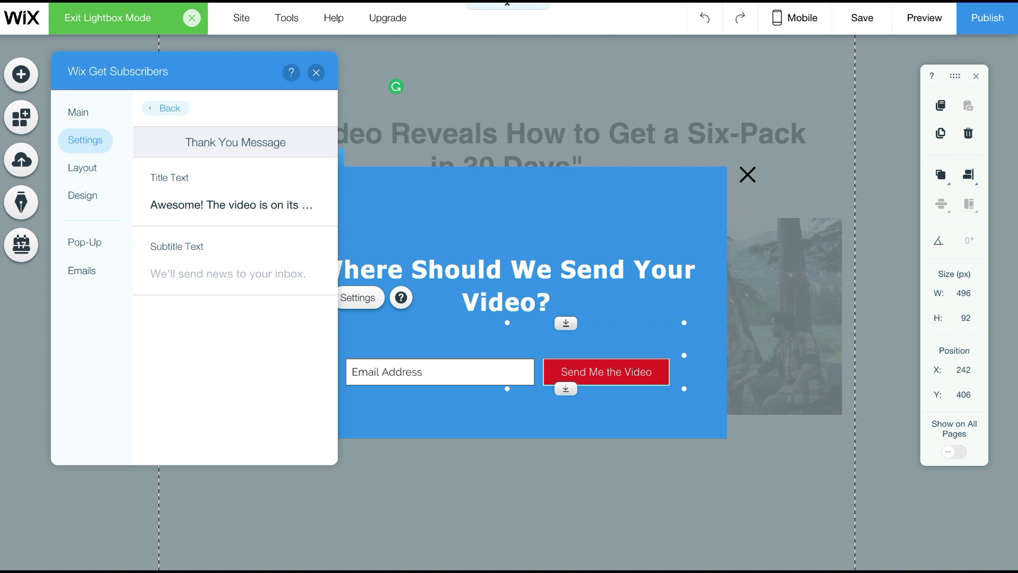
pyautogui.click(165, 108)
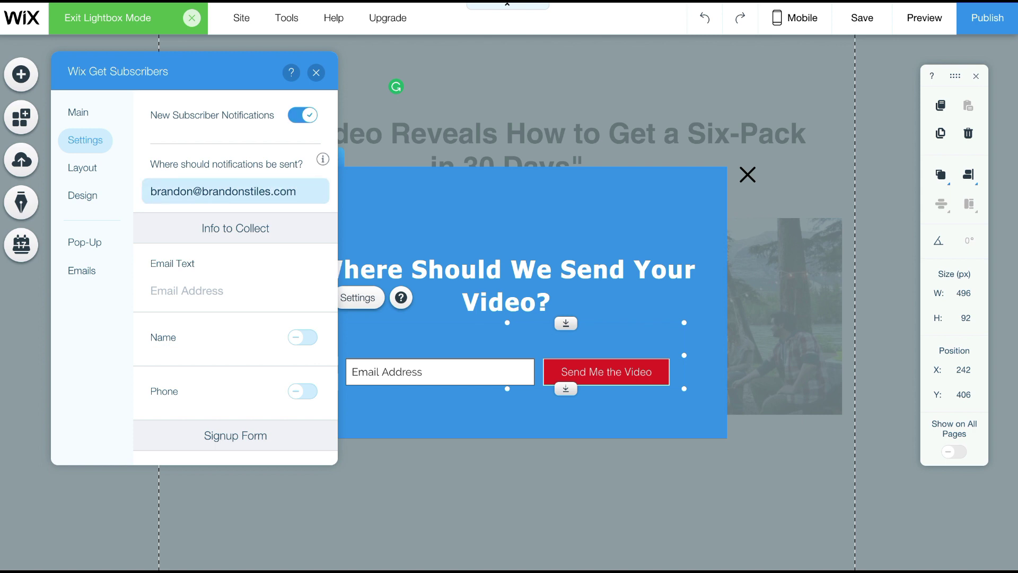
# Review the email options offered for new subscribers, close them, and leave the form settings by selecting the blue box
pyautogui.click(81, 270)
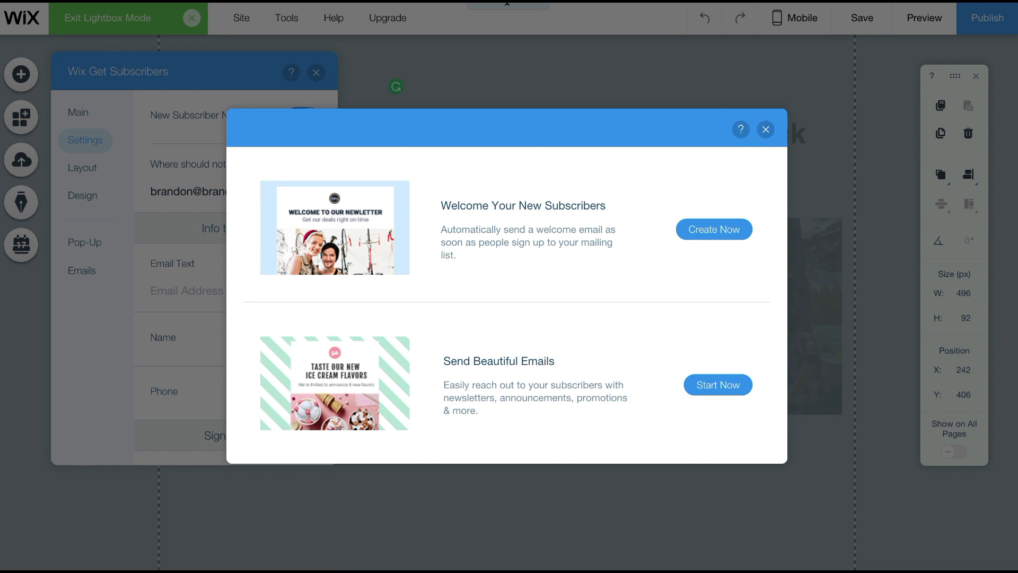
pyautogui.click(766, 129)
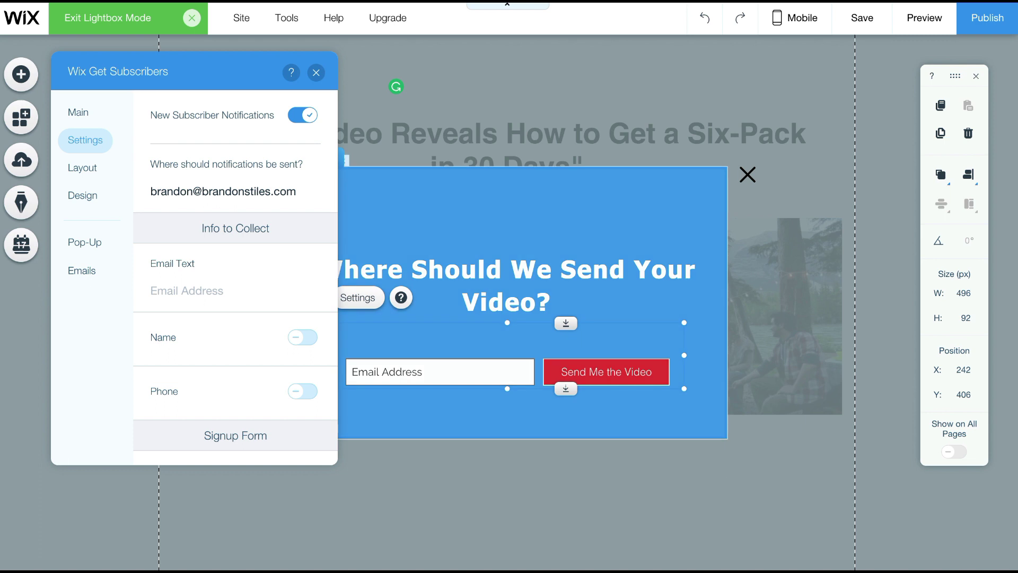
pyautogui.click(506, 223)
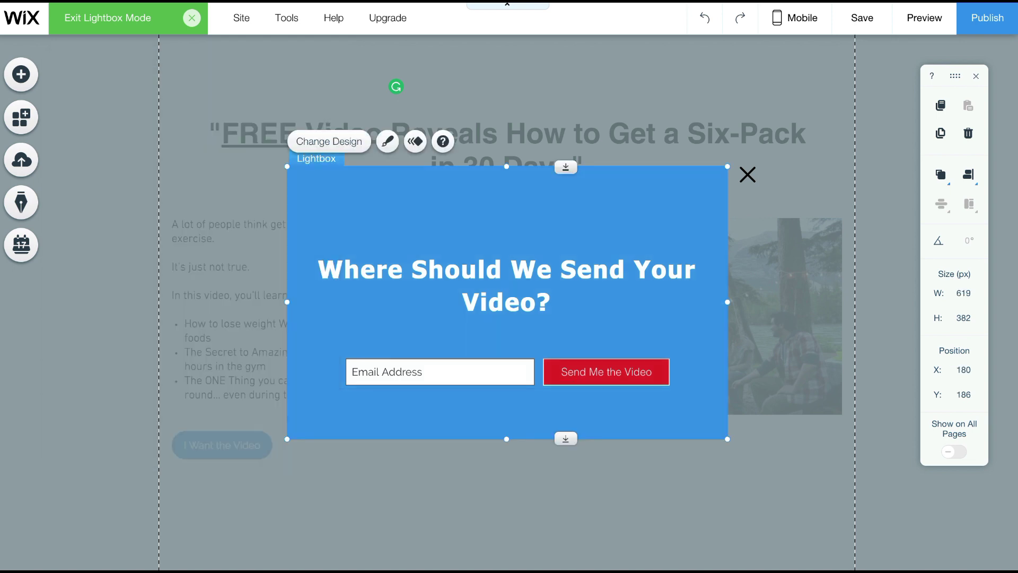